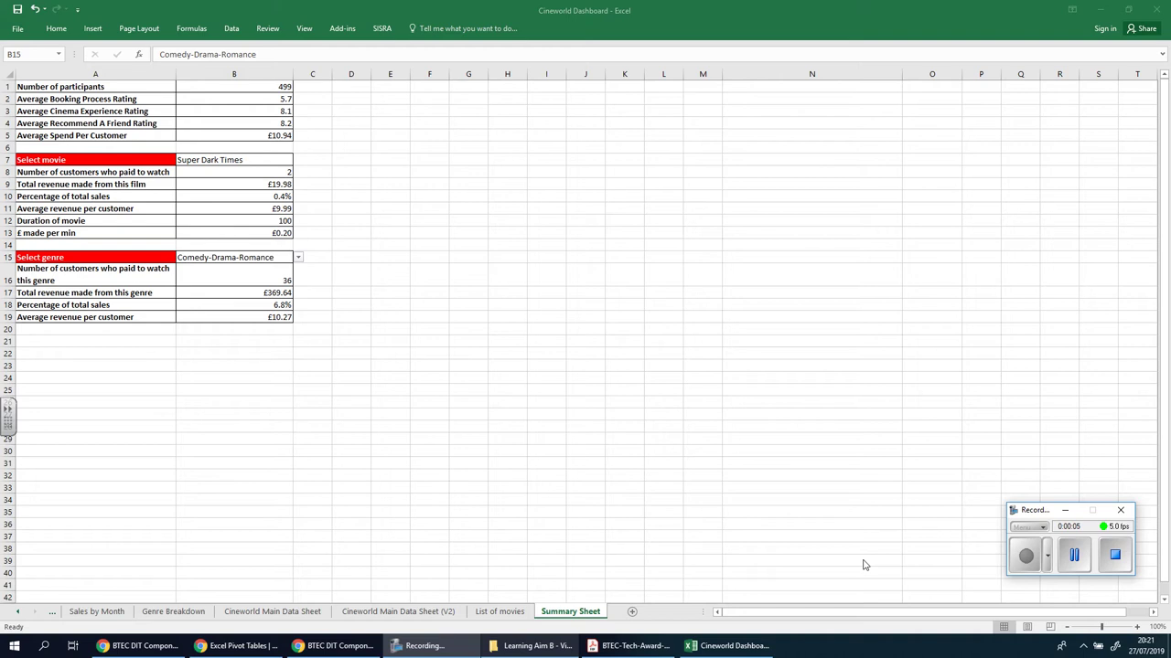
Review the numbered section headings in the BTEC DIT Component 2 Learning Aim B - Mock document in Google Docs, and return to Excel.
left_click(1064, 509)
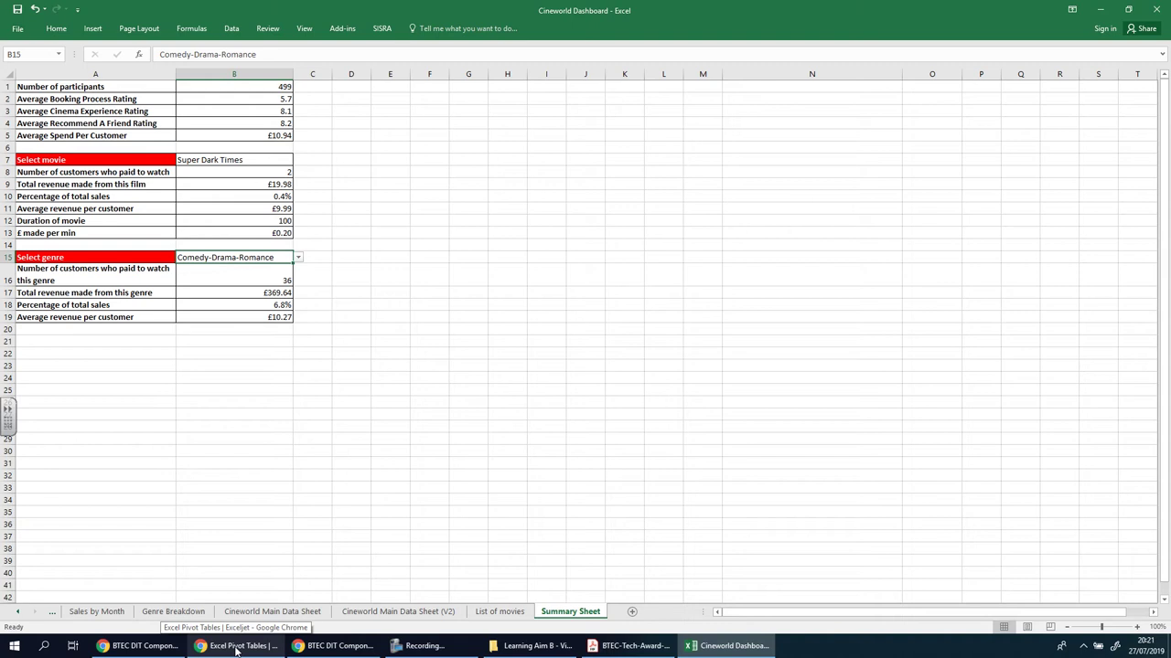
left_click(322, 647)
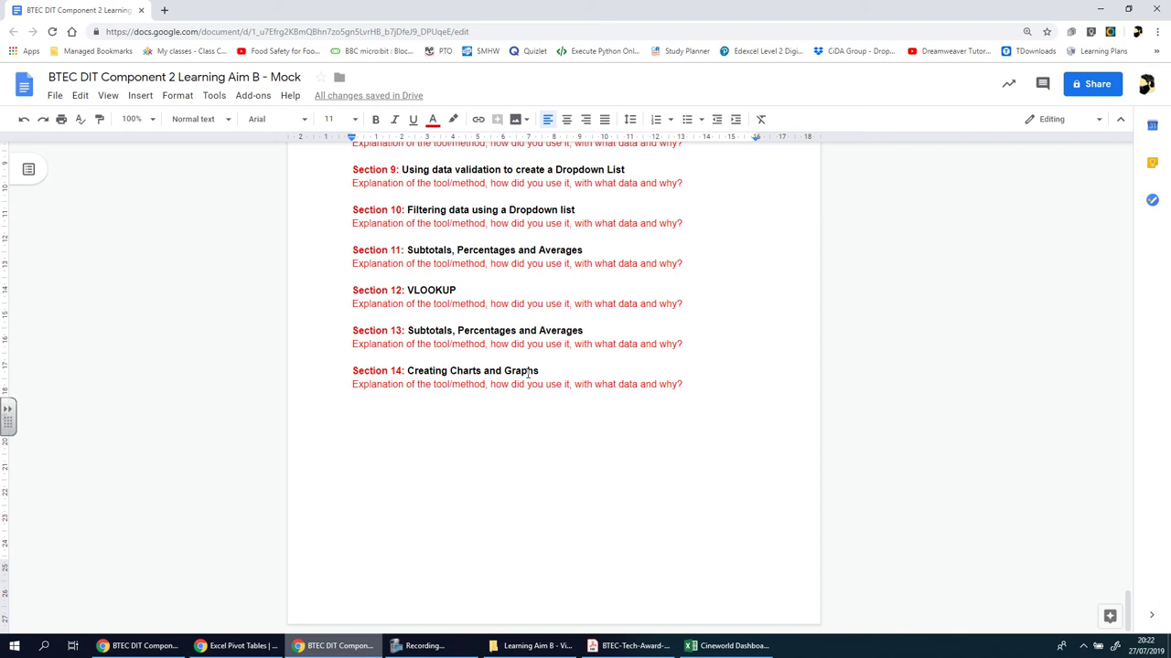
left_click(1101, 9)
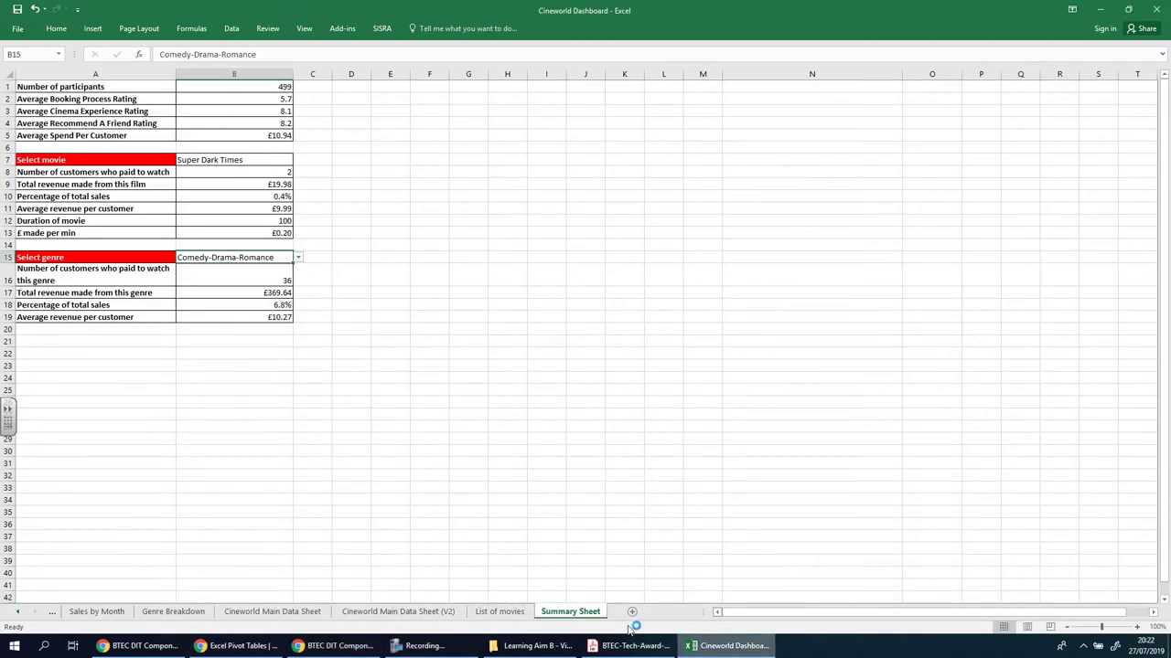
Open the Top Earning Movies sheet at the start of the Cineworld Dashboard workbook.
left_click(15, 614)
left_click(16, 615)
left_click(16, 615)
left_click(105, 612)
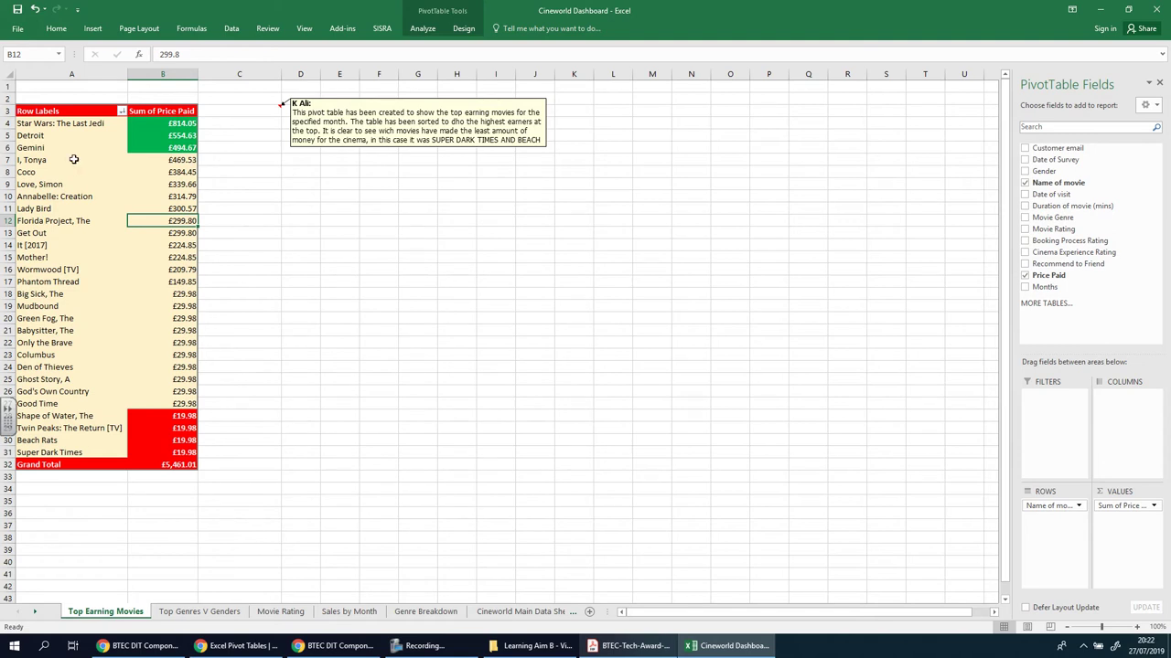
Start a PivotChart from the top earning movies pivot table and browse the Line, Pie, Bar, Area, XY Scatter, Stock and Surface types.
left_click(46, 123)
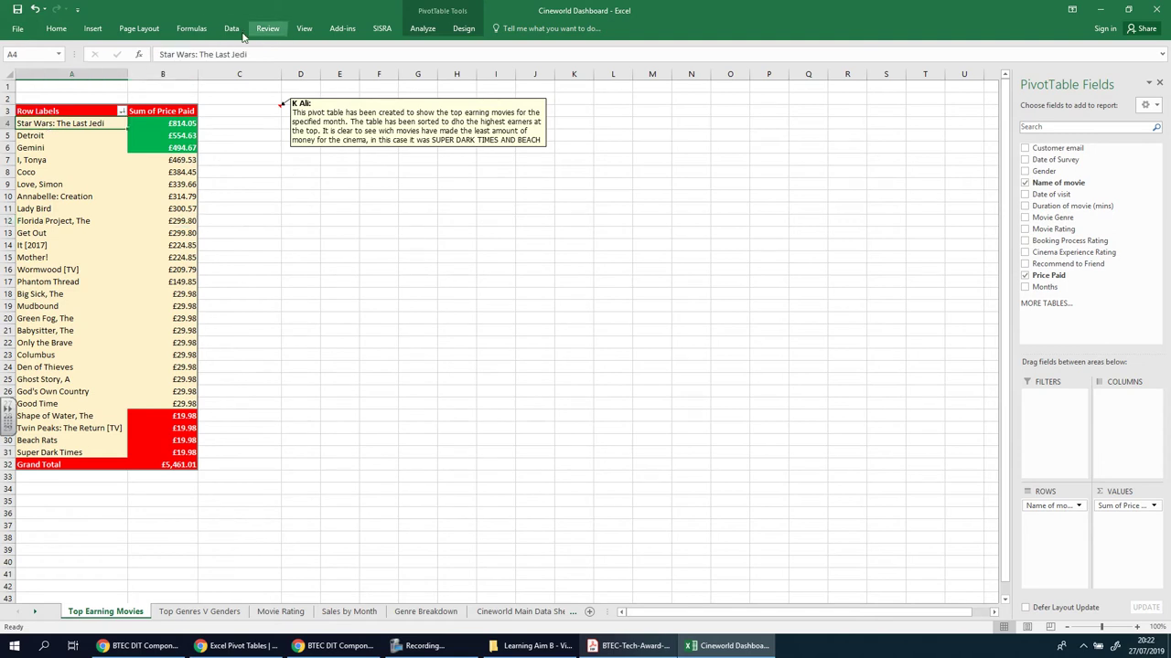
left_click(92, 28)
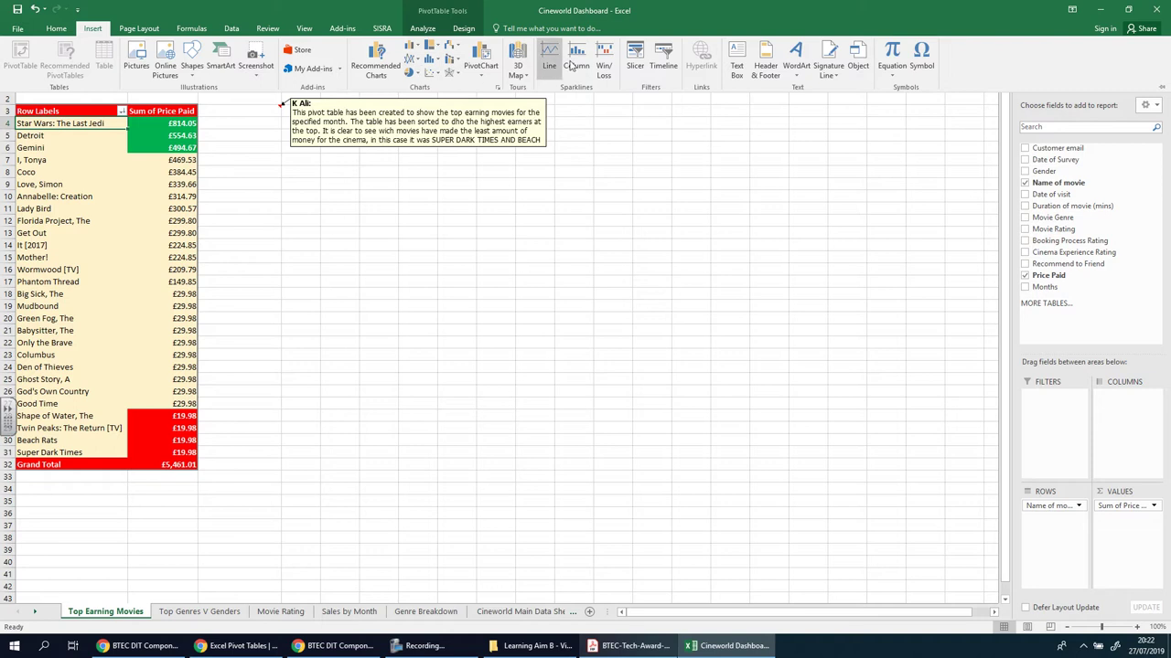
left_click(483, 77)
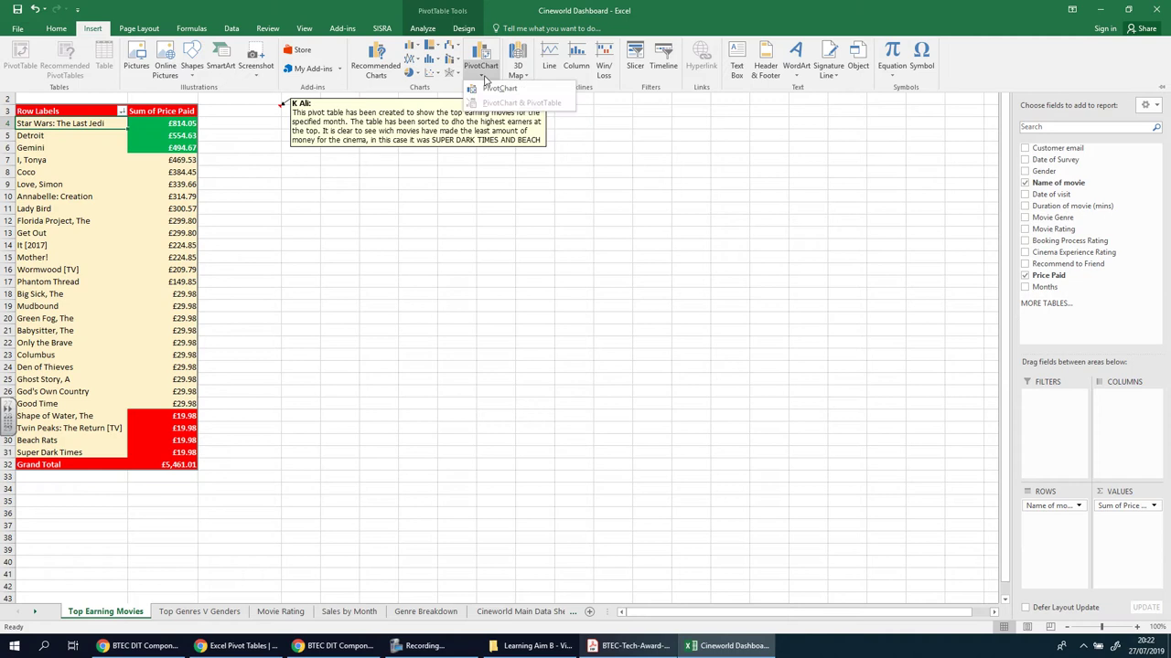
left_click(498, 88)
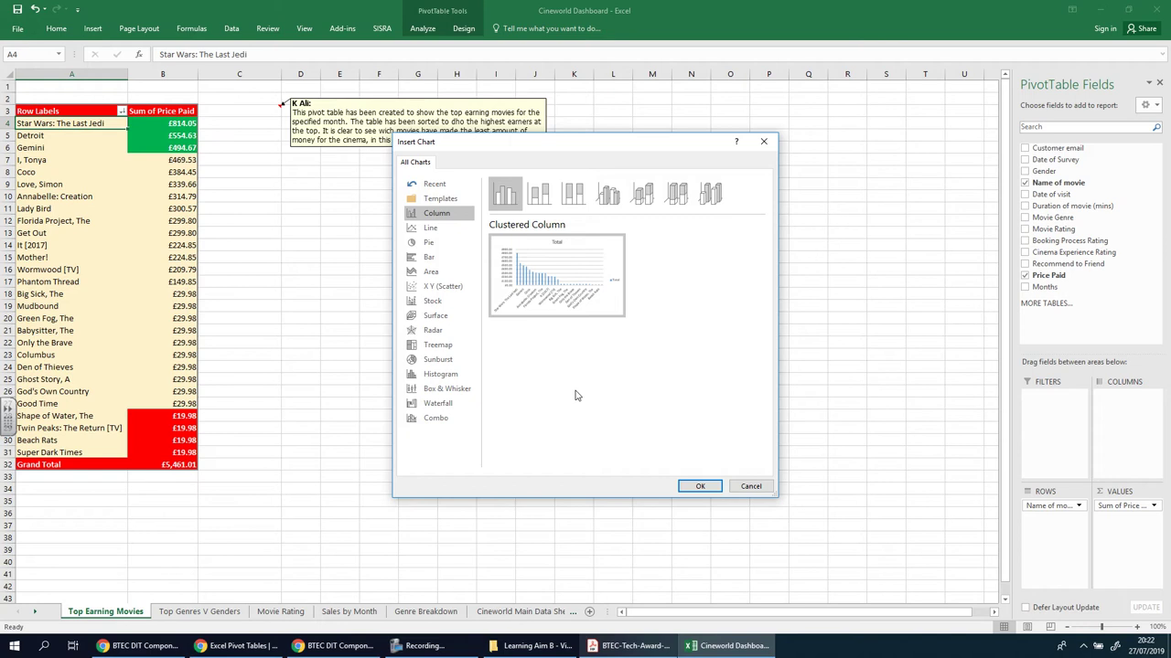
left_click(450, 229)
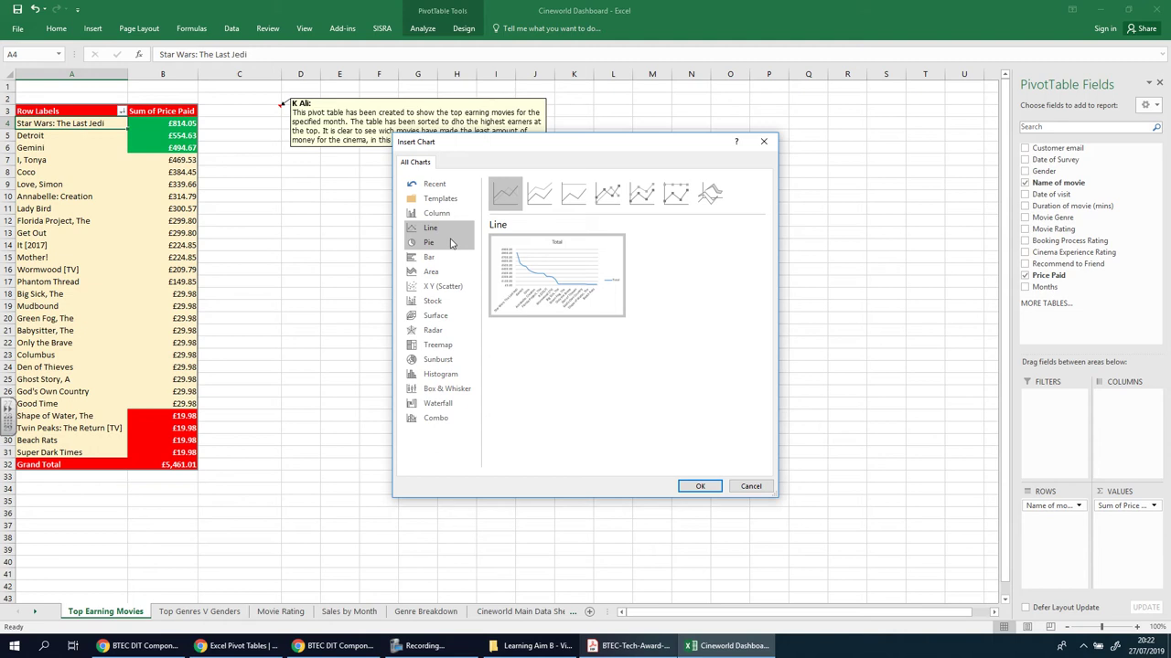
left_click(450, 245)
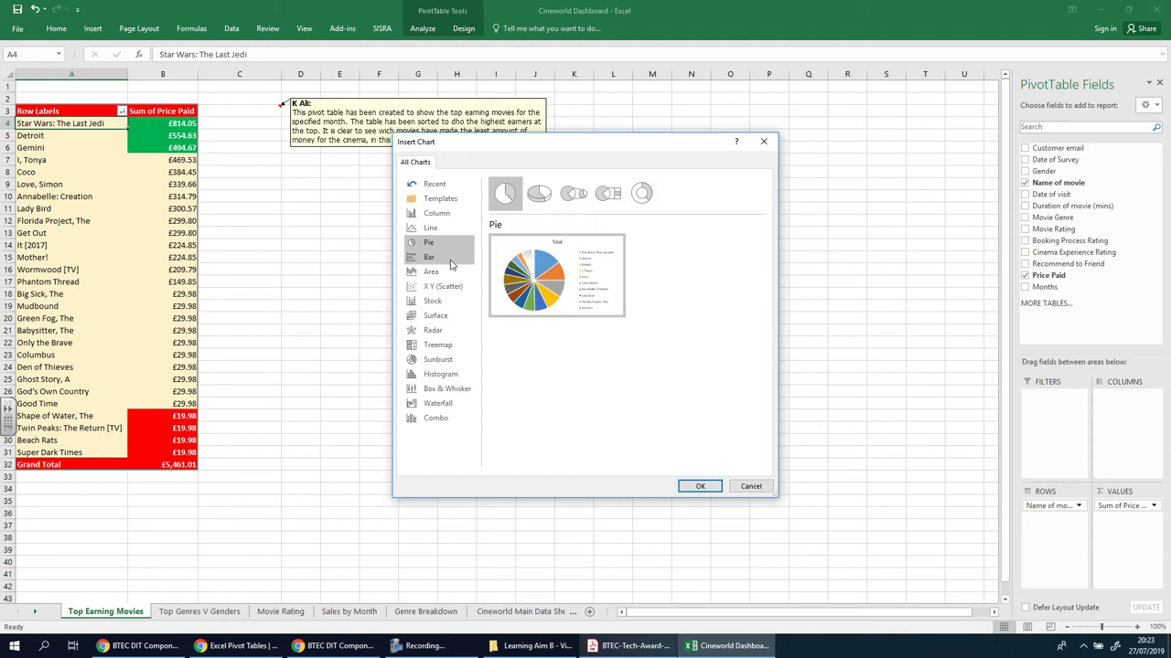
left_click(451, 259)
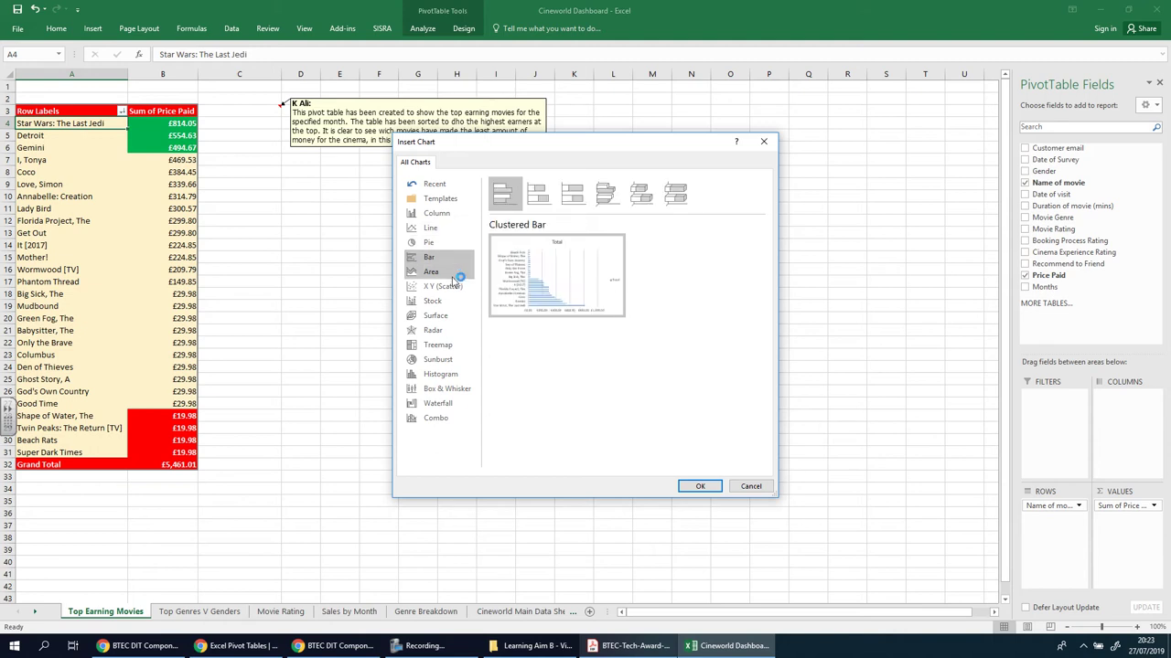
left_click(454, 273)
left_click(455, 286)
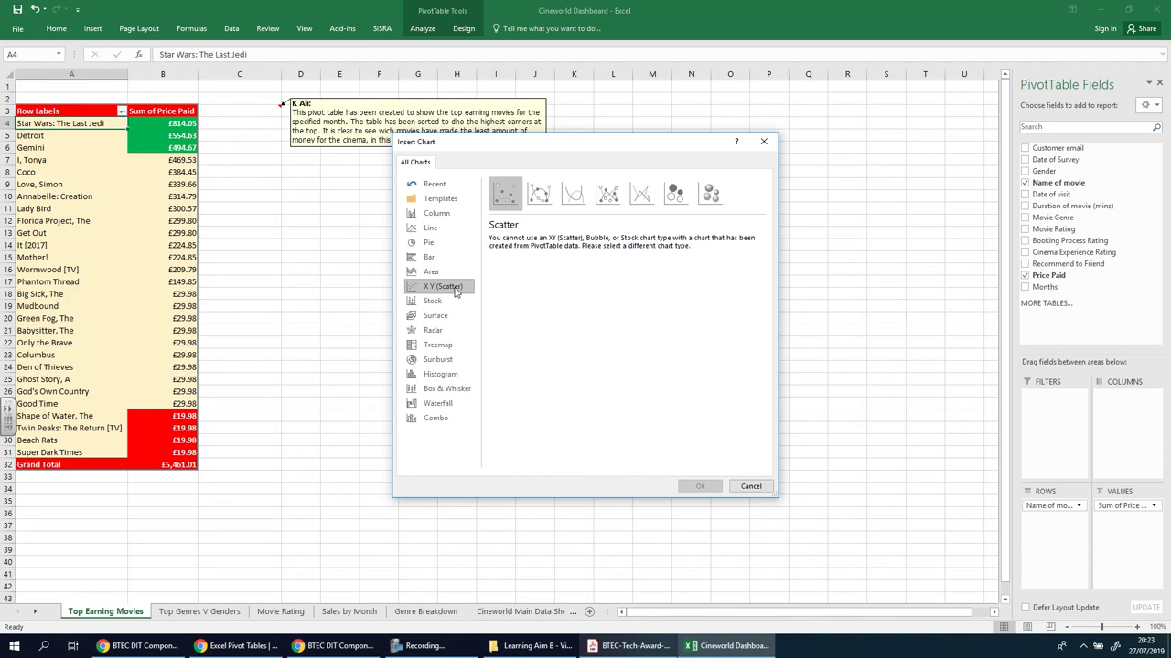
left_click(460, 301)
left_click(460, 317)
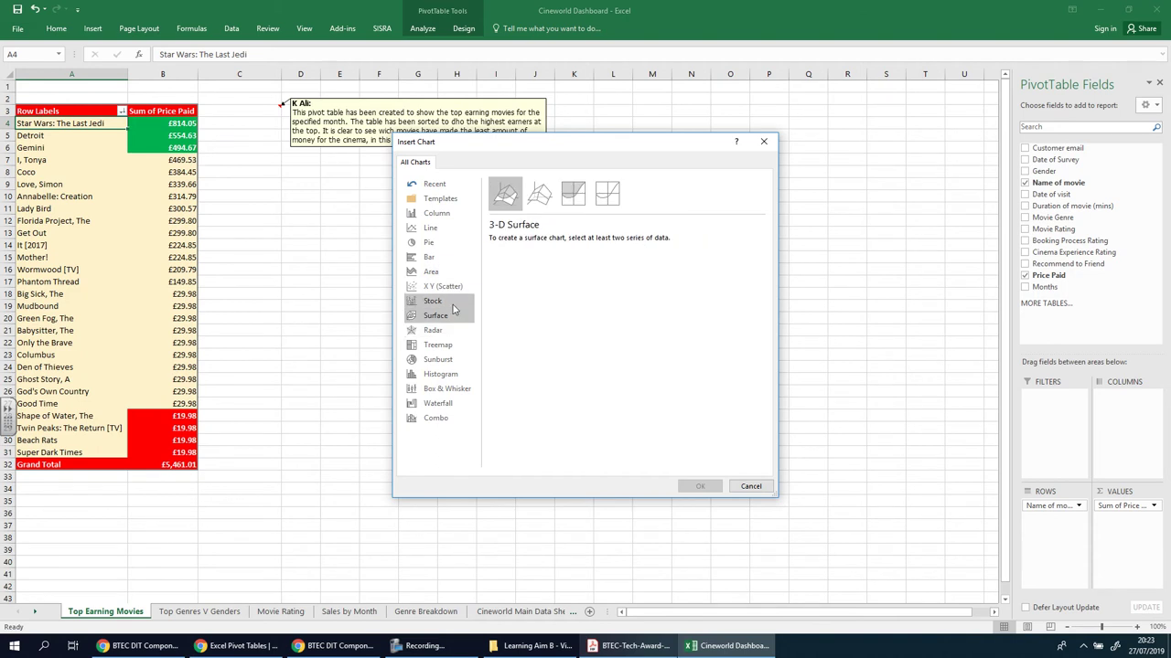
Compare the Column, Line, Pie, Bar and Area chart previews for the movie earnings, and close without inserting a chart.
left_click(449, 219)
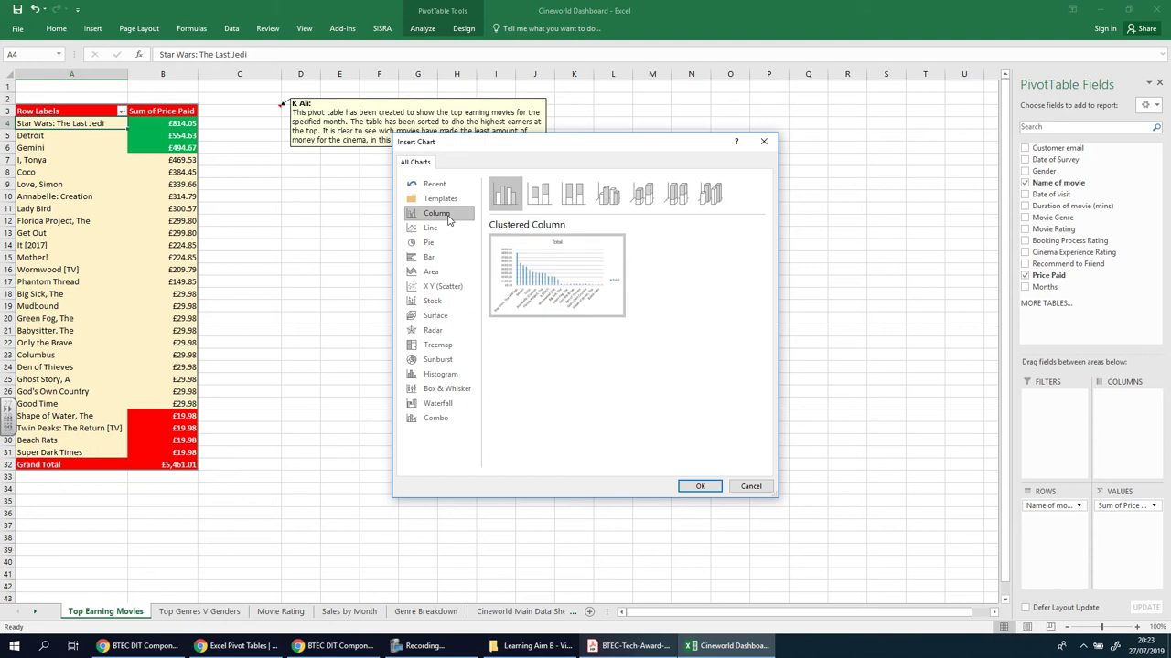
left_click(448, 228)
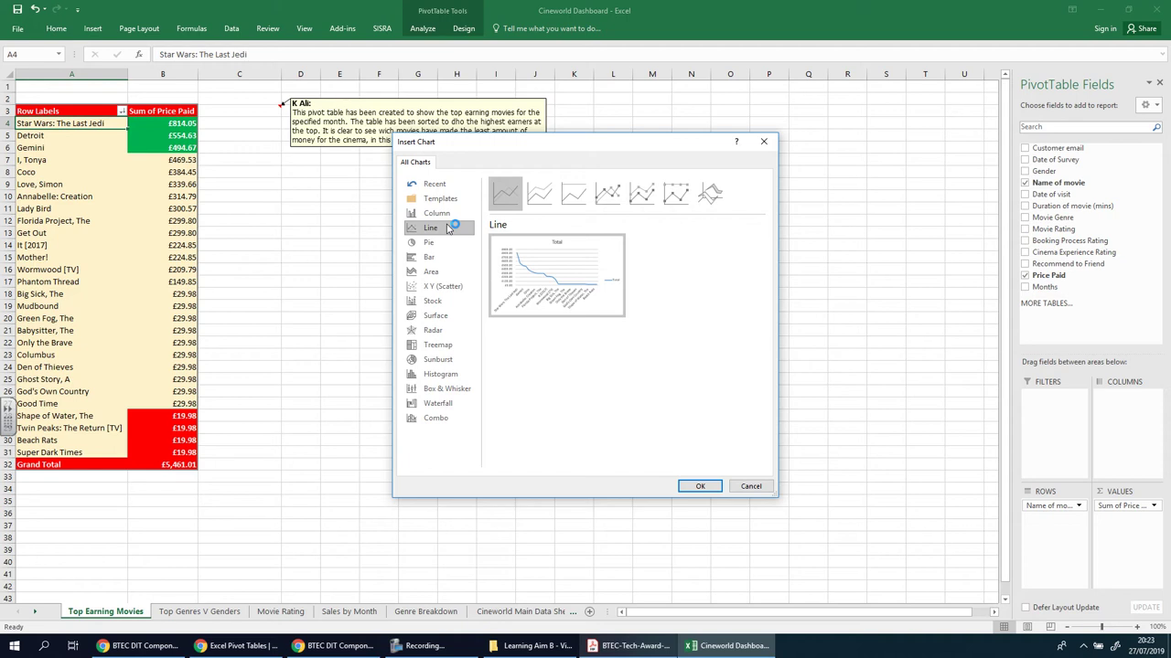
left_click(448, 243)
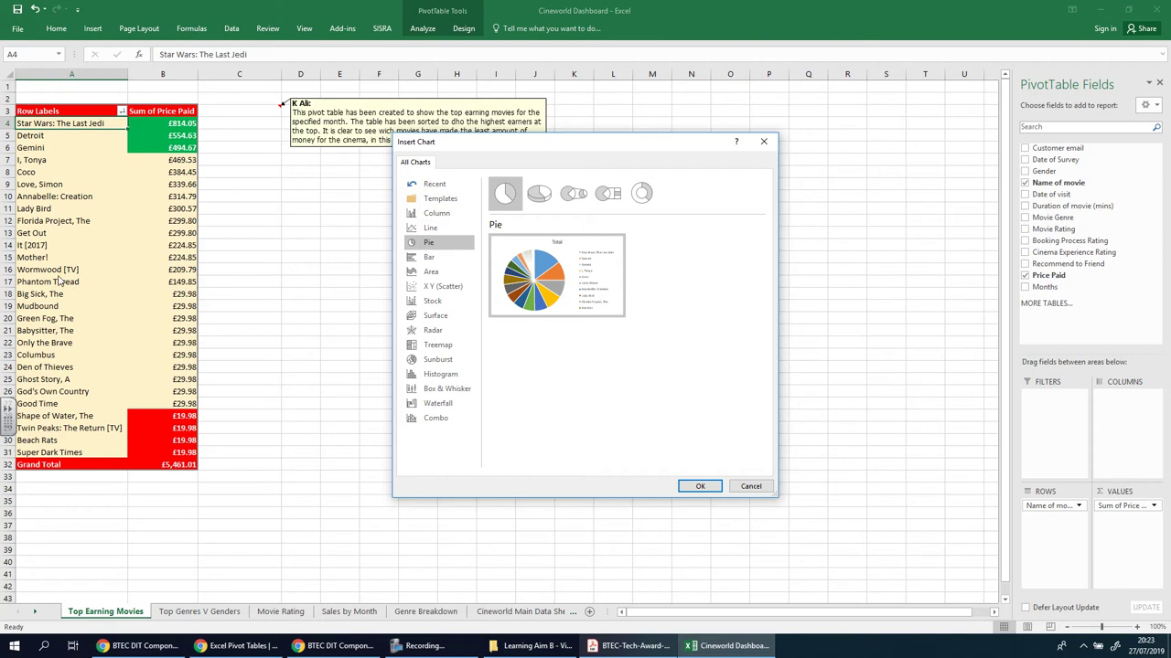
mouse_move(549, 282)
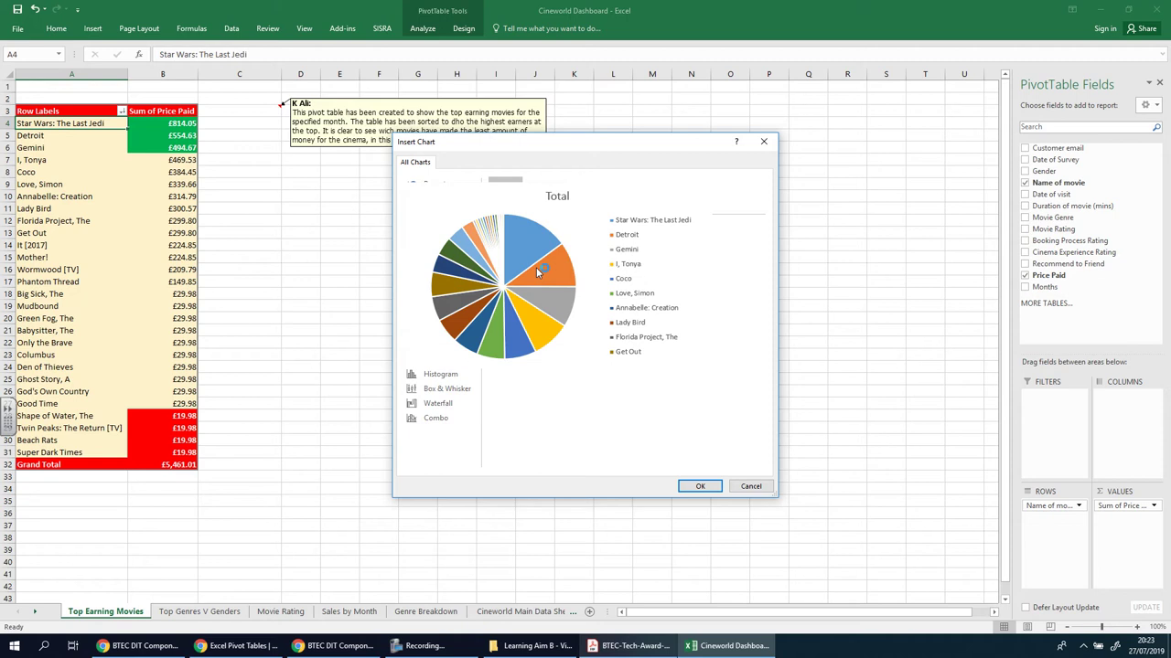
left_click(430, 257)
mouse_move(545, 274)
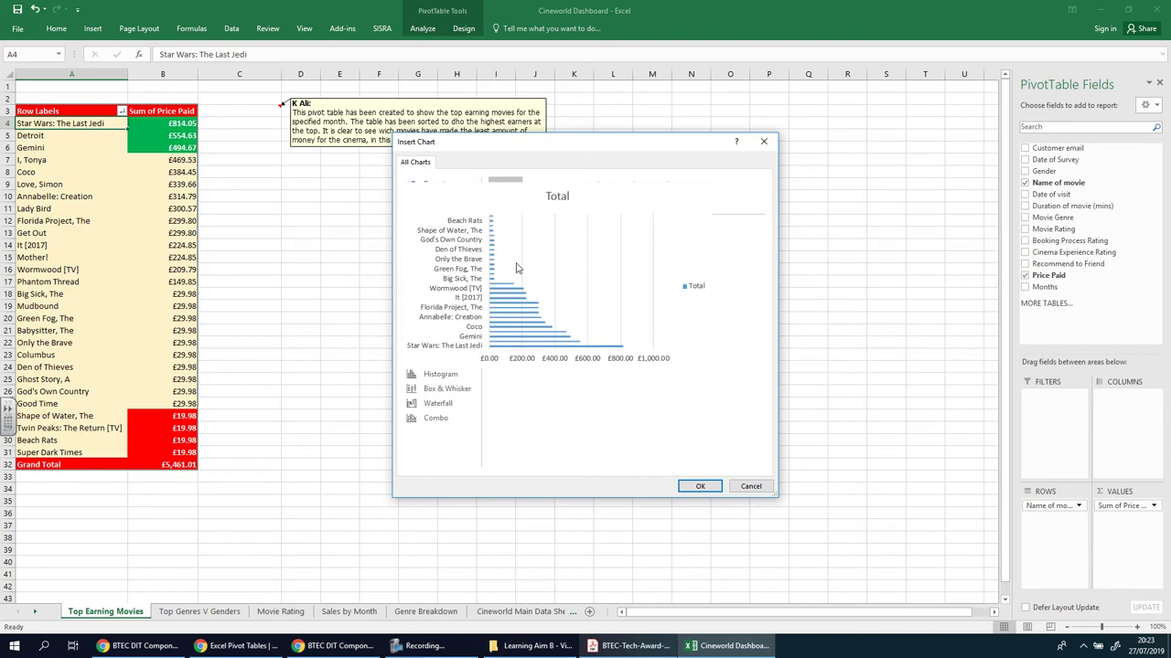
left_click(447, 273)
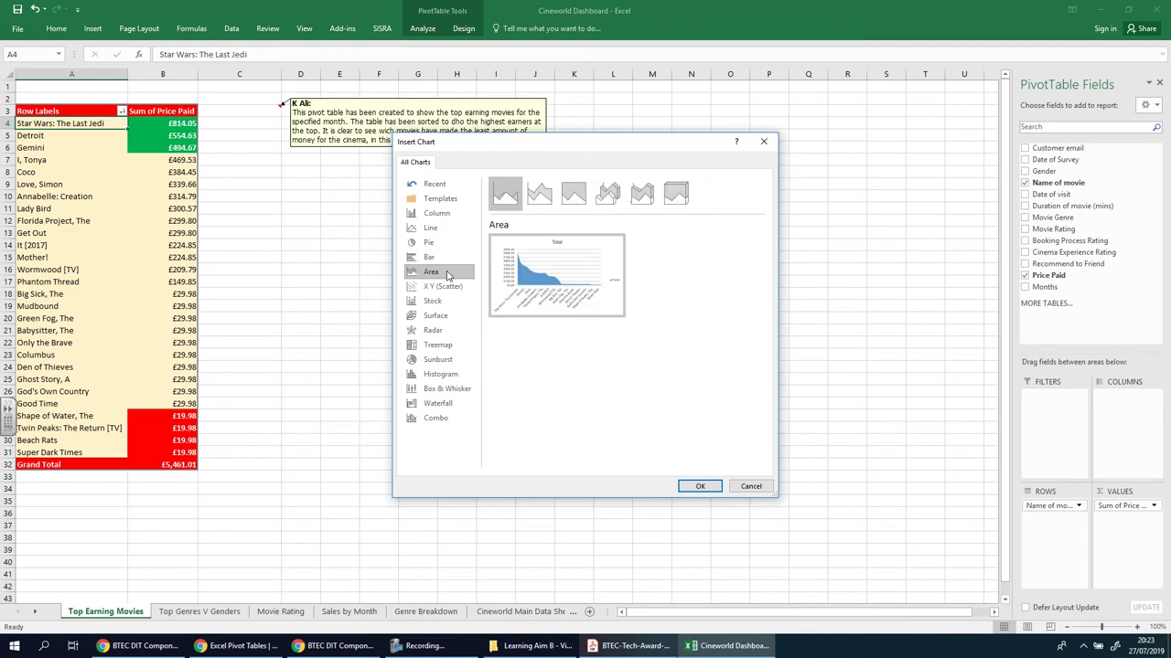
mouse_move(544, 281)
left_click(452, 303)
left_click(455, 287)
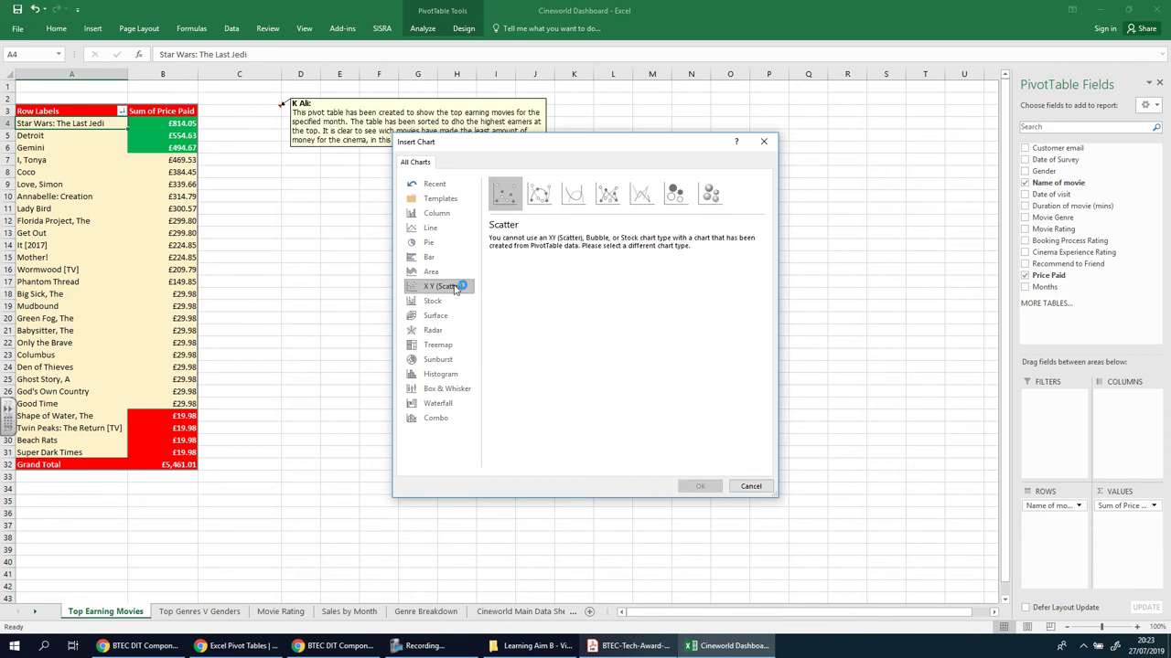
left_click(443, 218)
mouse_move(543, 264)
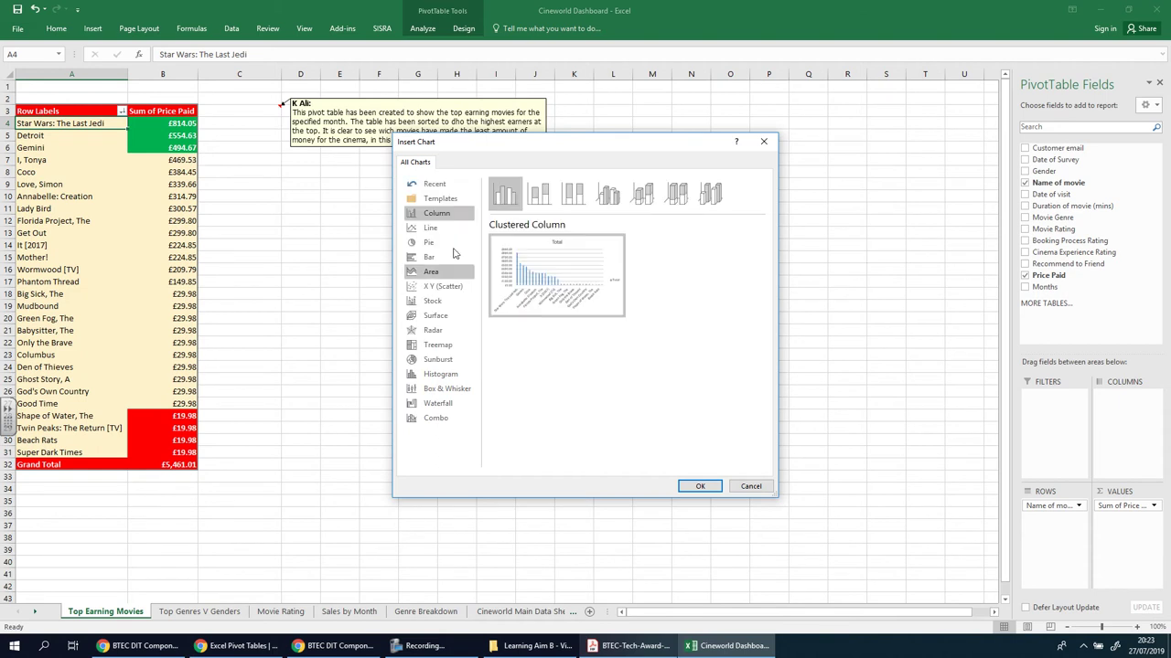
left_click(448, 229)
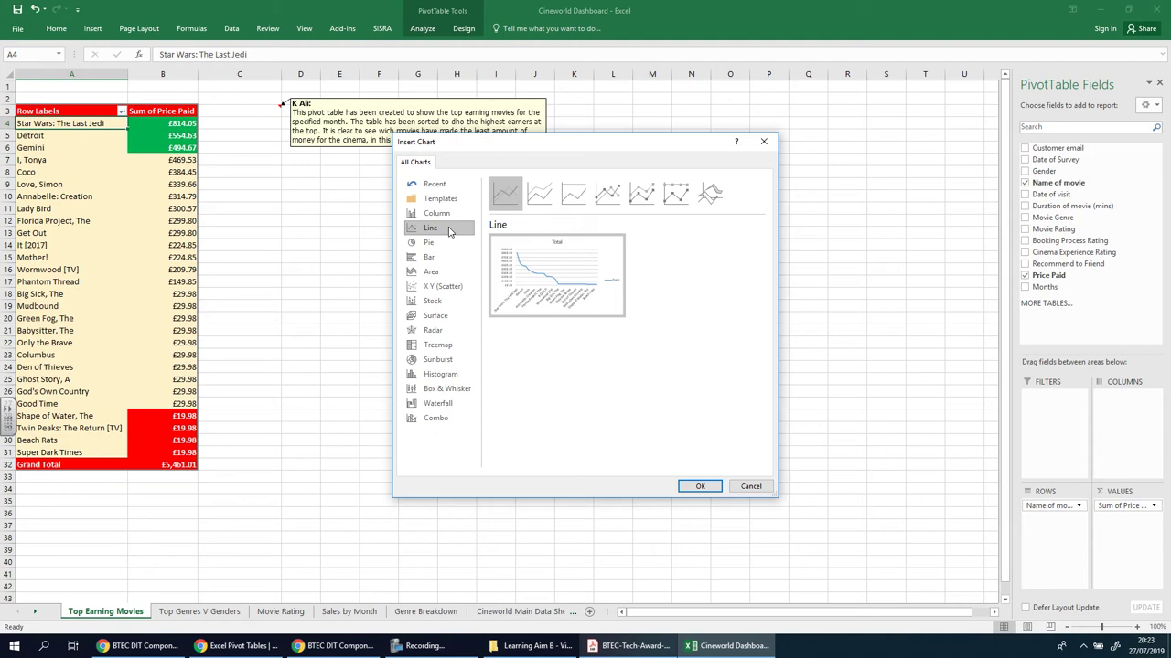
left_click(746, 487)
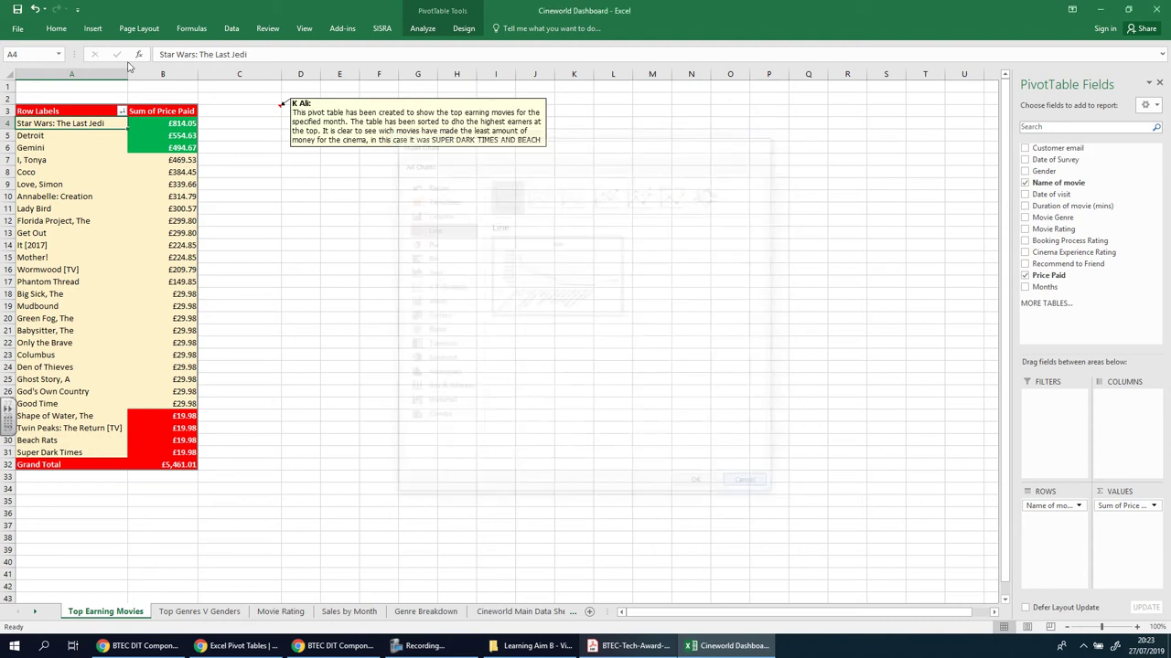
Preview the Line and Clustered Column versions of the movie earnings PivotChart and leave without inserting one.
left_click(92, 28)
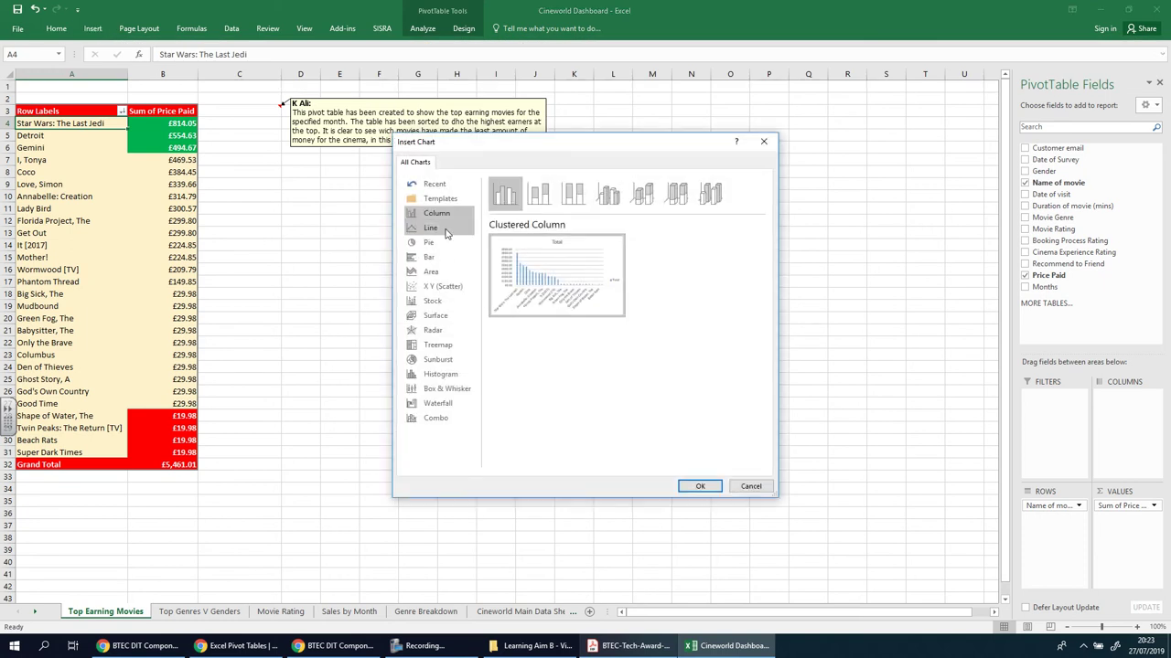
left_click(447, 232)
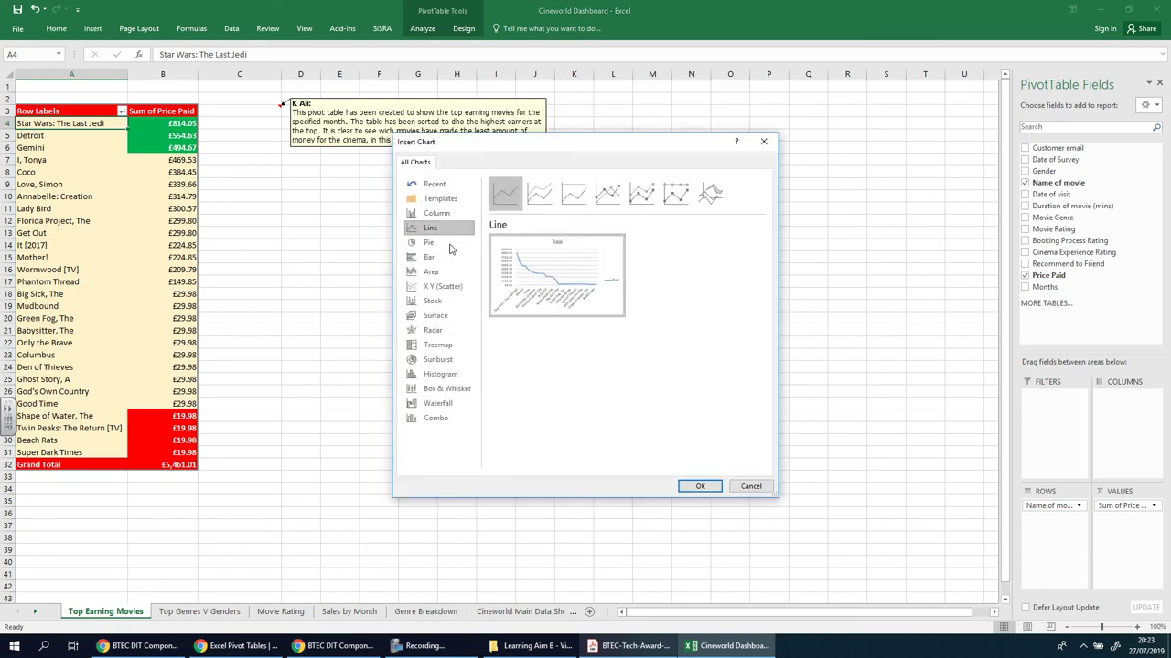
mouse_move(550, 268)
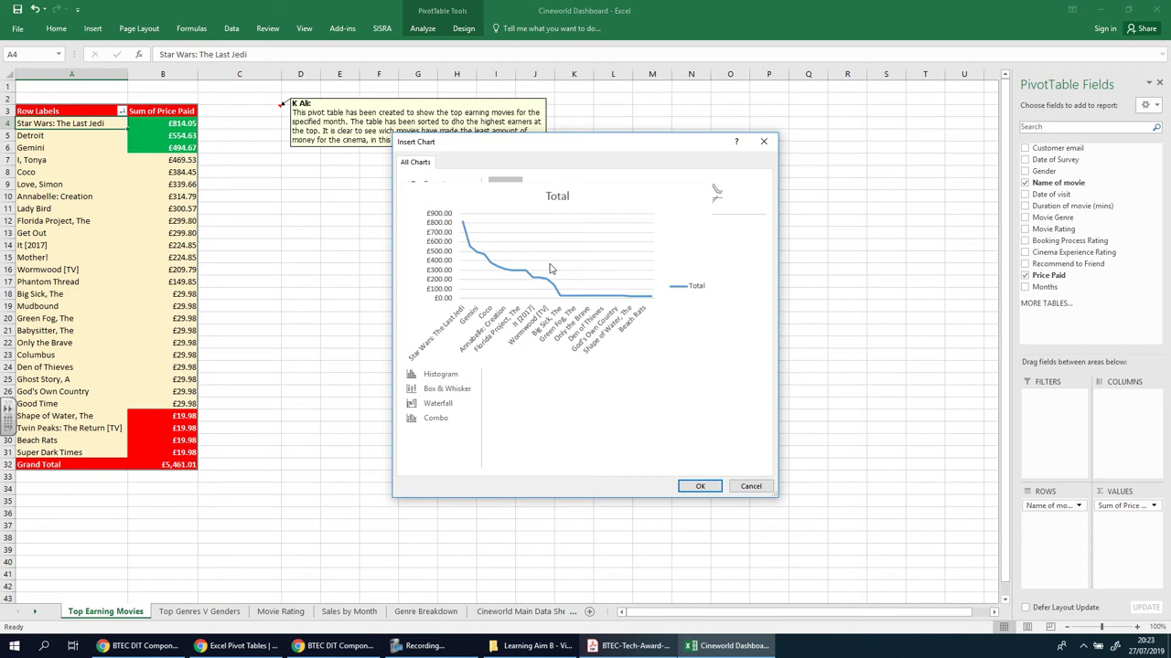
left_click(440, 213)
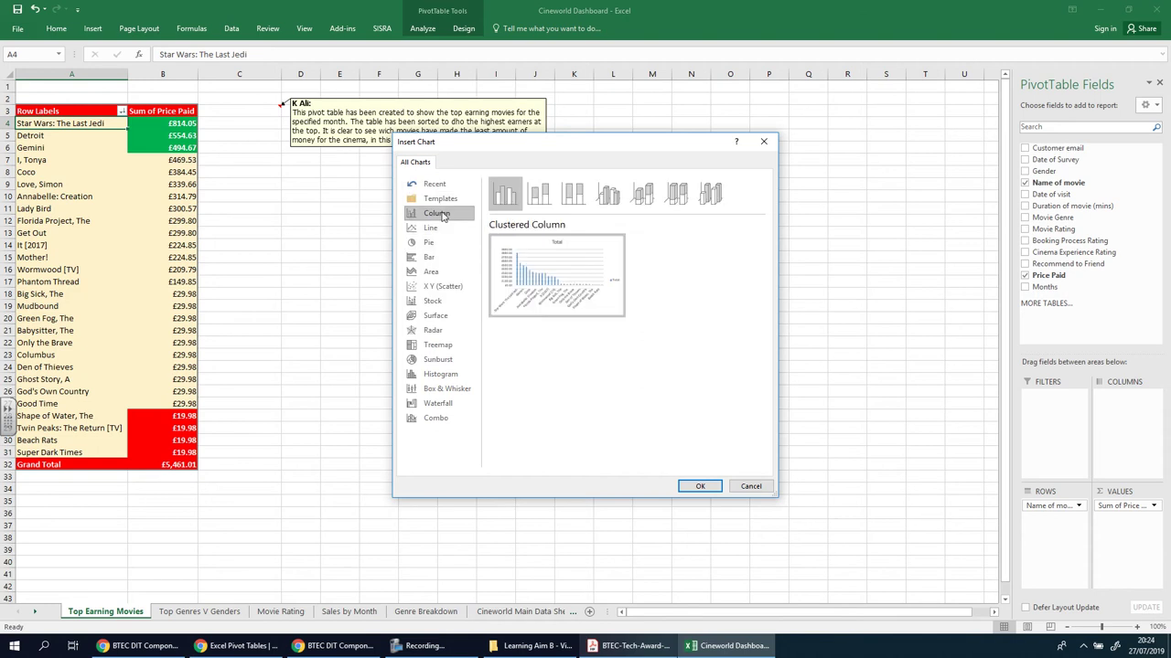
left_click(750, 486)
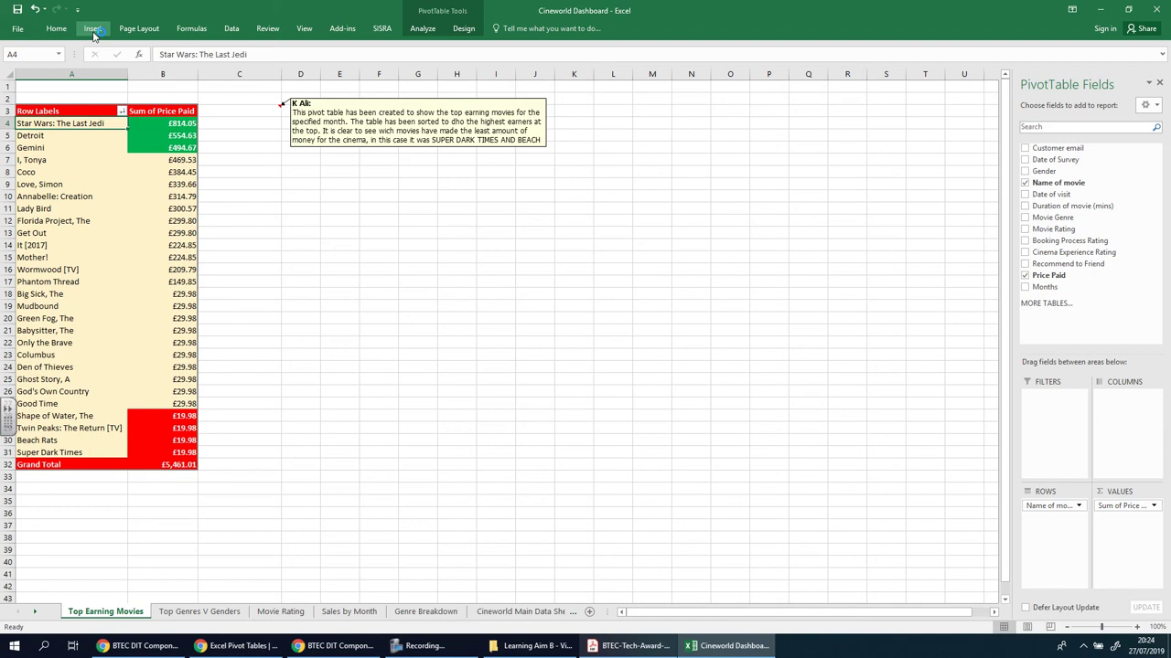
Start inserting a PivotChart from the top earning movies pivot table.
left_click(93, 31)
left_click(481, 71)
left_click(499, 88)
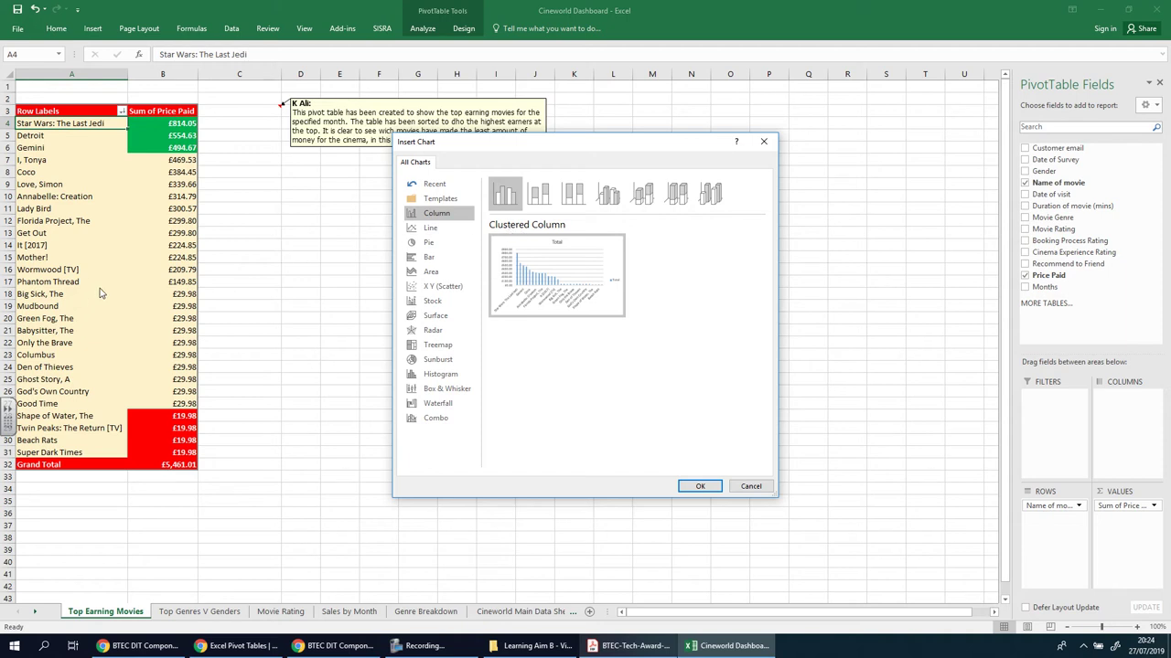
Check whether the Combo, Waterfall, Box & Whisker, Histogram, Sunburst and Treemap chart types can be used with the pivot table.
left_click(436, 418)
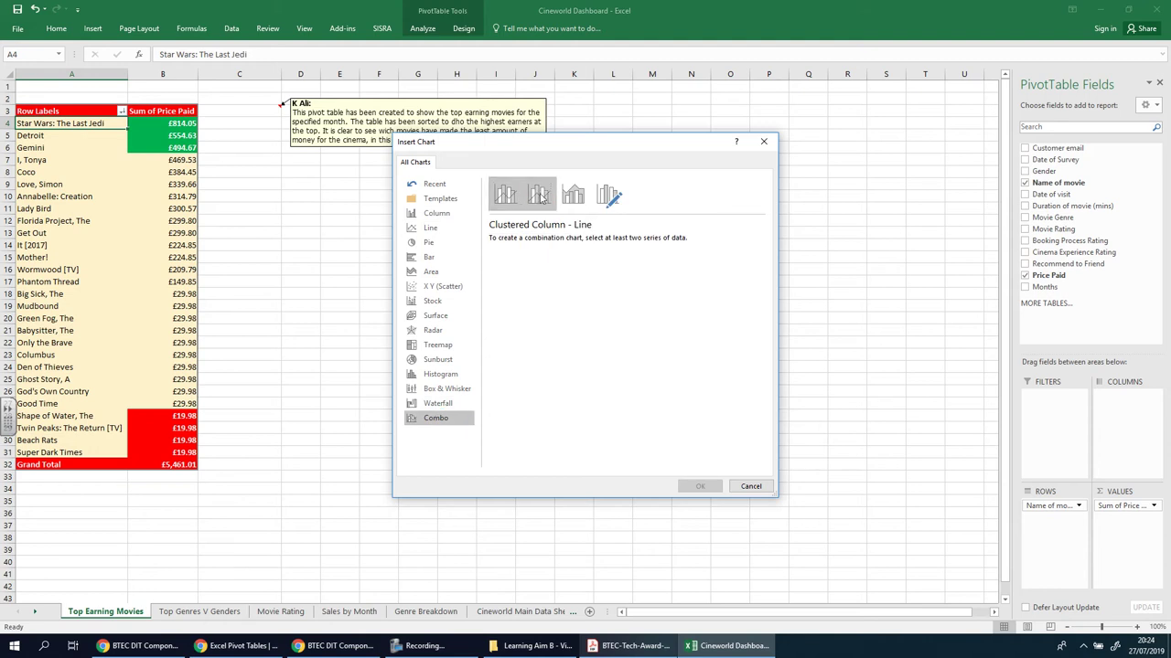
left_click(444, 404)
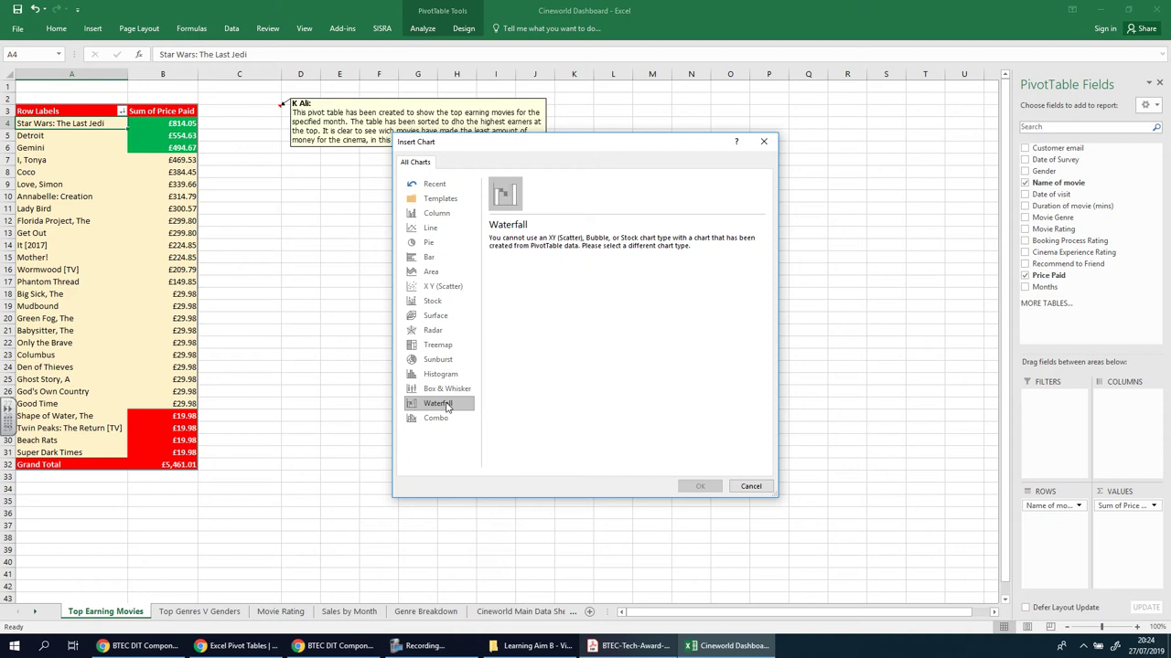
left_click(447, 389)
left_click(442, 375)
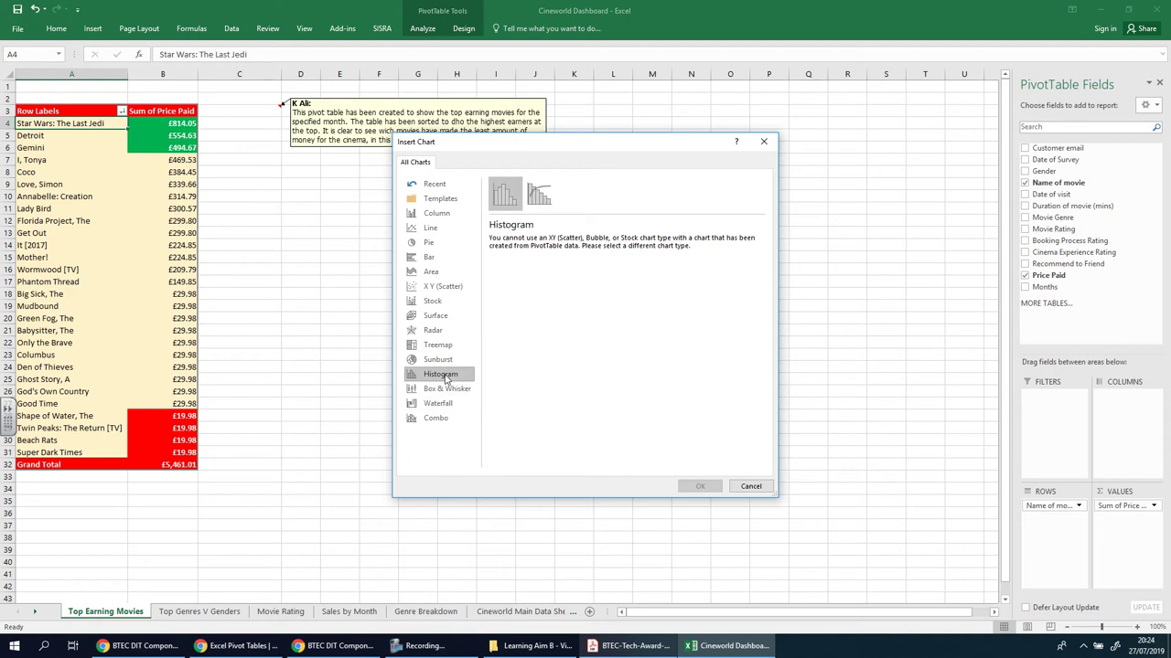
left_click(443, 360)
left_click(443, 346)
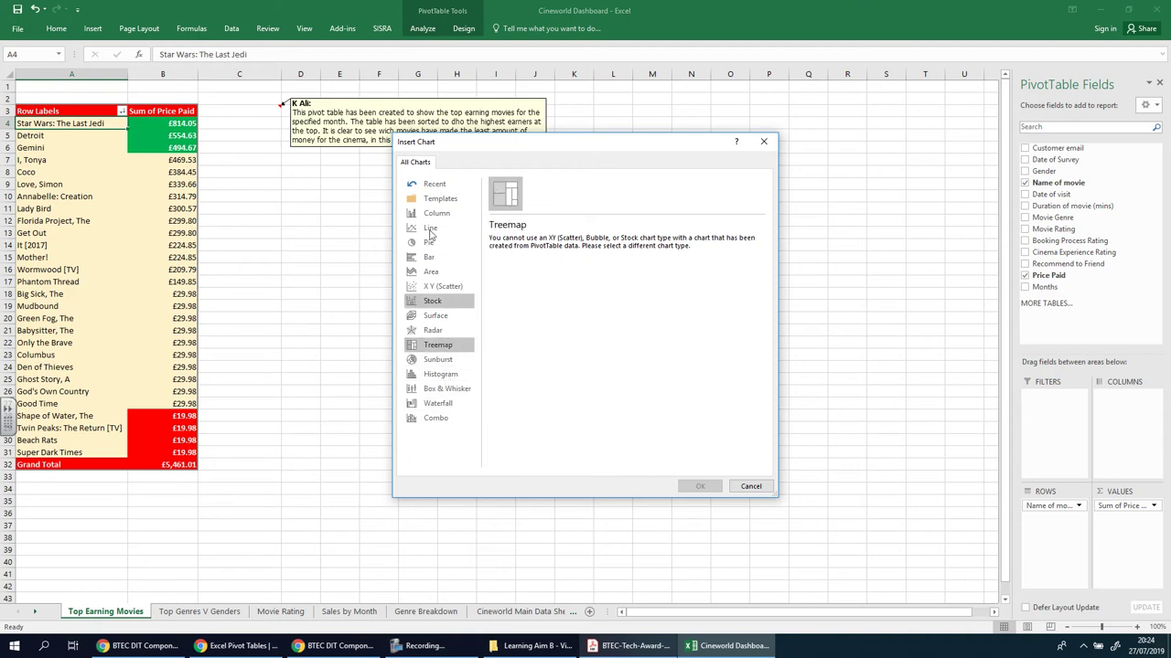
Insert a Clustered Column PivotChart of the movie earnings and place it beside the pivot table, just below the comment.
left_click(430, 229)
left_click(436, 216)
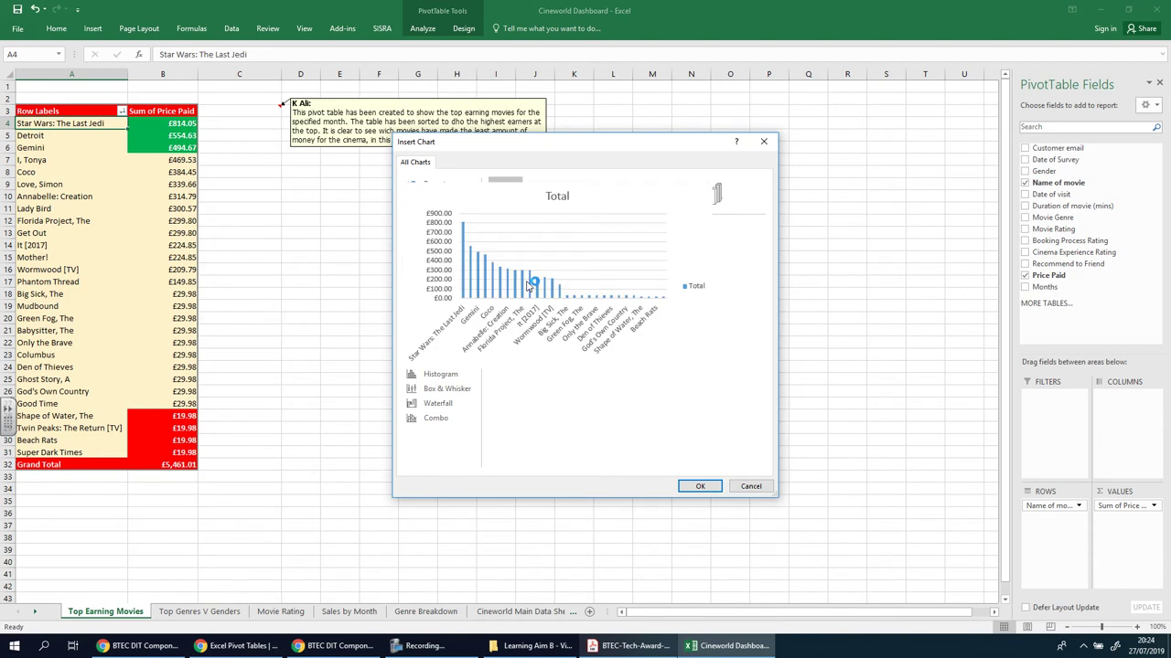
left_click(703, 486)
left_click_drag(574, 282, 482, 175)
left_click(574, 247)
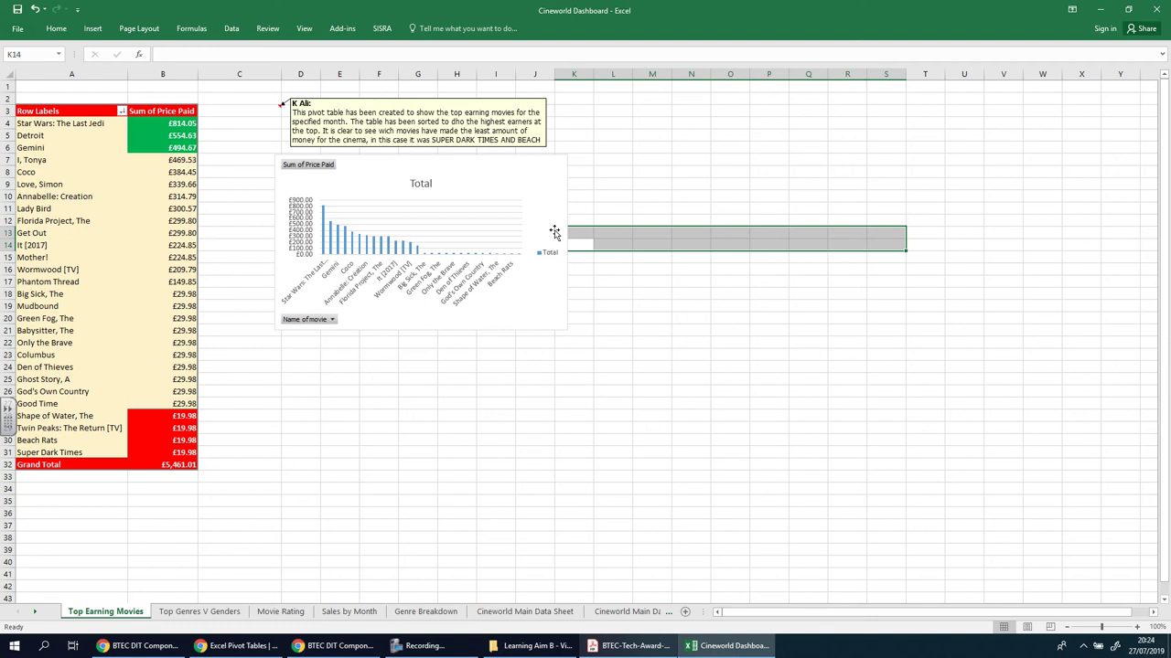
Enlarge the movie earnings PivotChart so it extends across to about column S and down to about row 39.
left_click(559, 240)
left_click_drag(567, 240, 925, 246)
left_click_drag(599, 330, 596, 546)
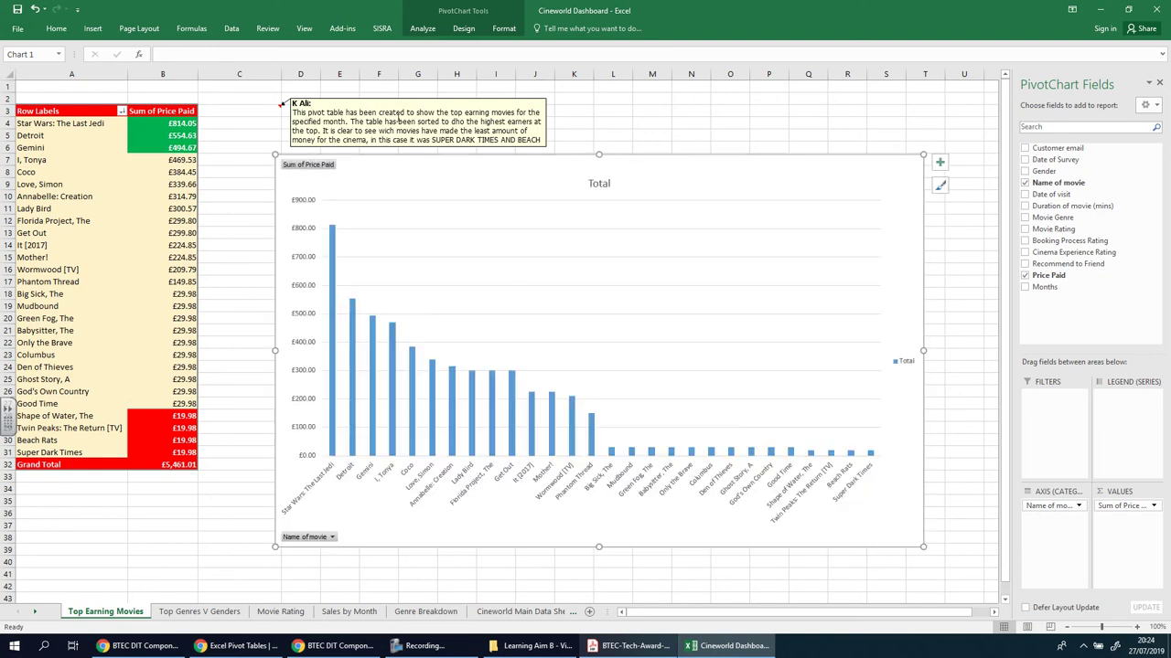
Move the comment attached to cell C3 beneath the pivot table and reshape it into a narrower, taller box.
left_click(272, 110)
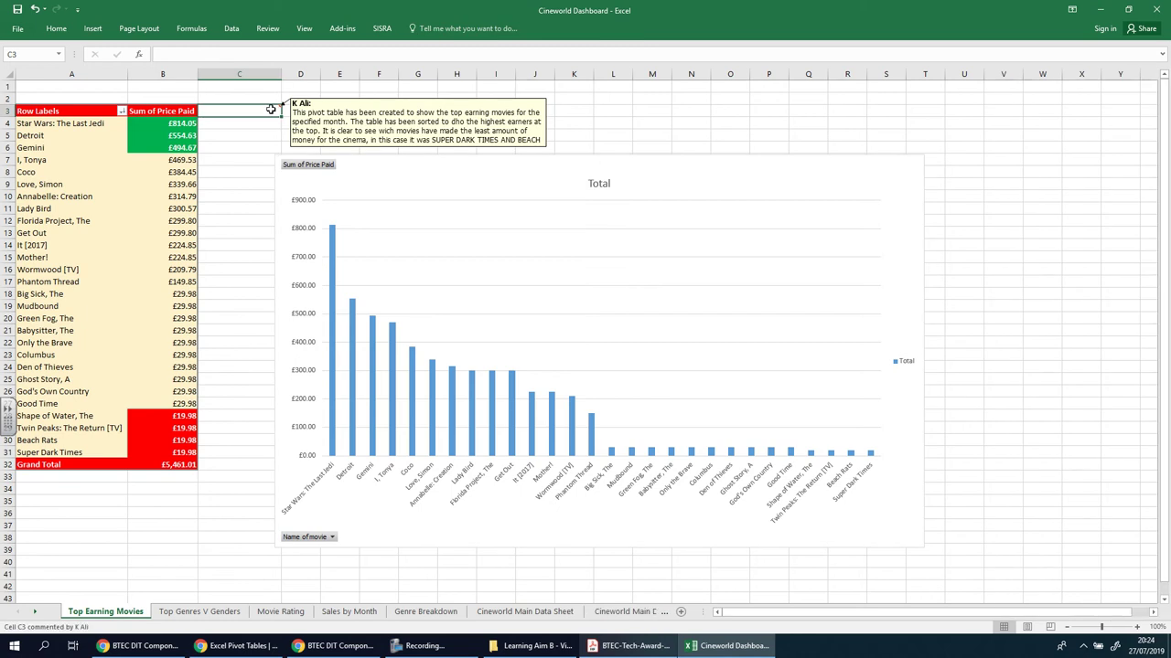
right_click(274, 109)
left_click(444, 97)
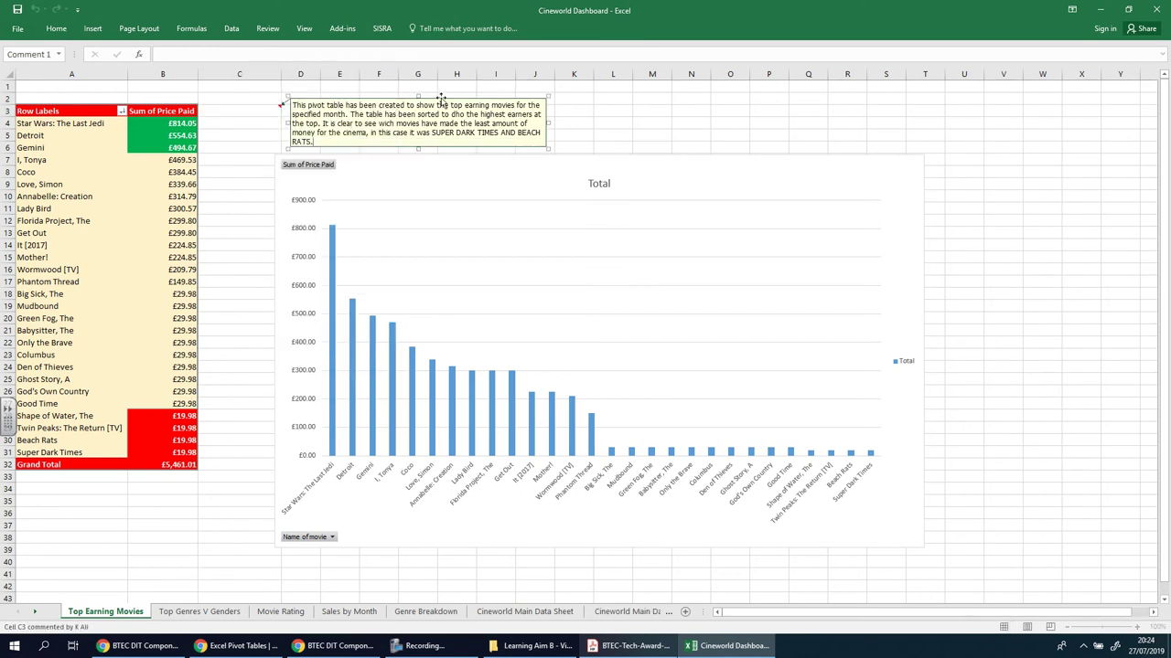
left_click_drag(348, 195, 137, 509)
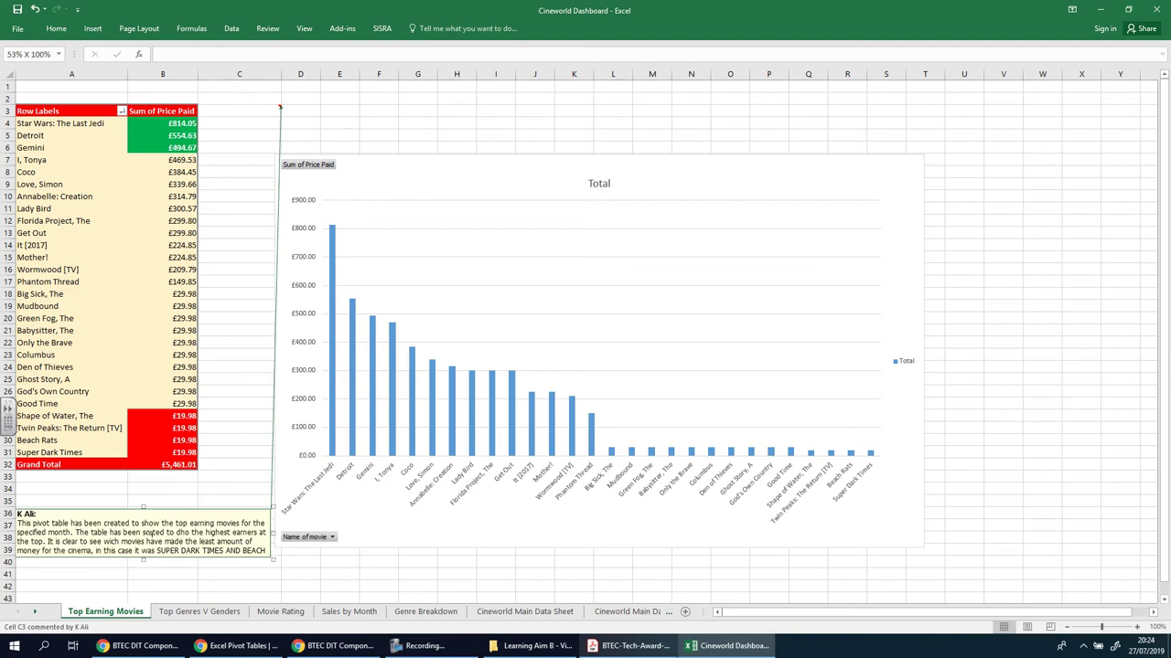
left_click_drag(271, 533, 151, 535)
left_click_drag(83, 560, 82, 595)
left_click_drag(95, 508, 163, 487)
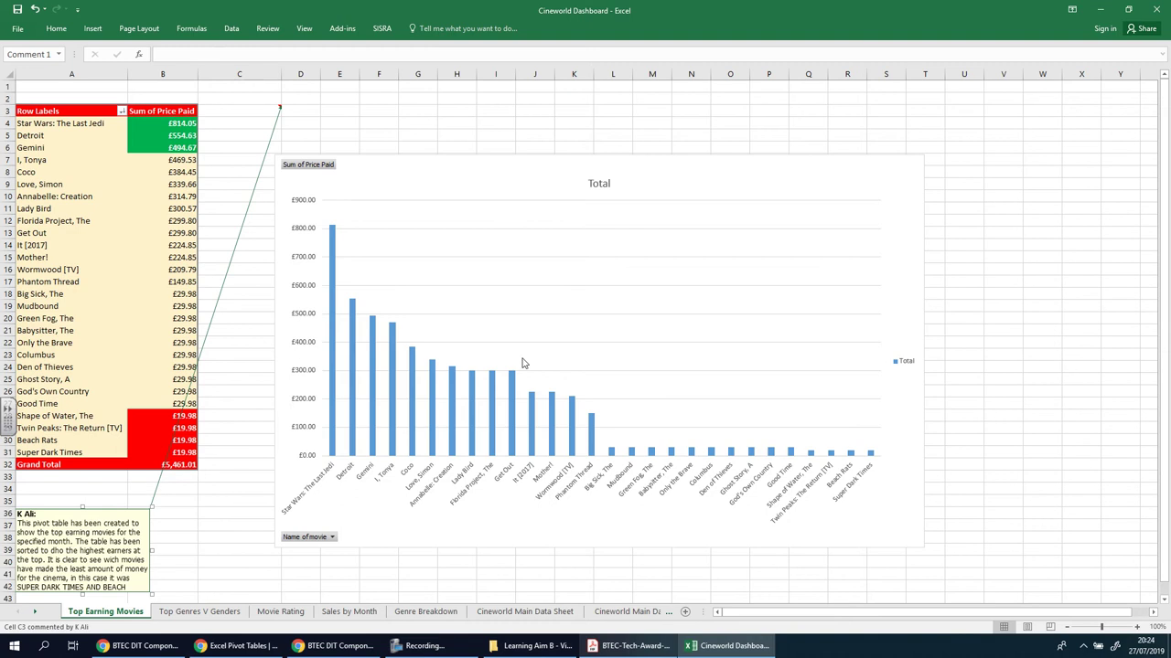
Move the PivotChart up beside the top of the pivot table and place the comment beneath the chart's lower-left corner.
left_click(562, 163)
left_click_drag(581, 142, 568, 120)
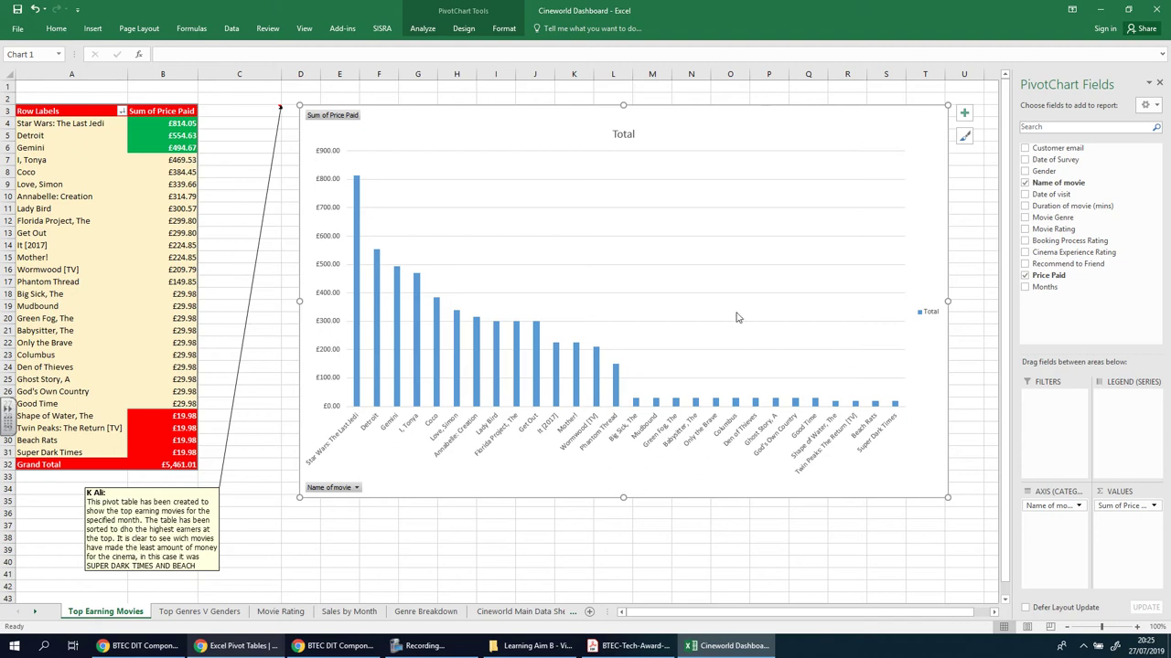
left_click_drag(571, 134, 567, 129)
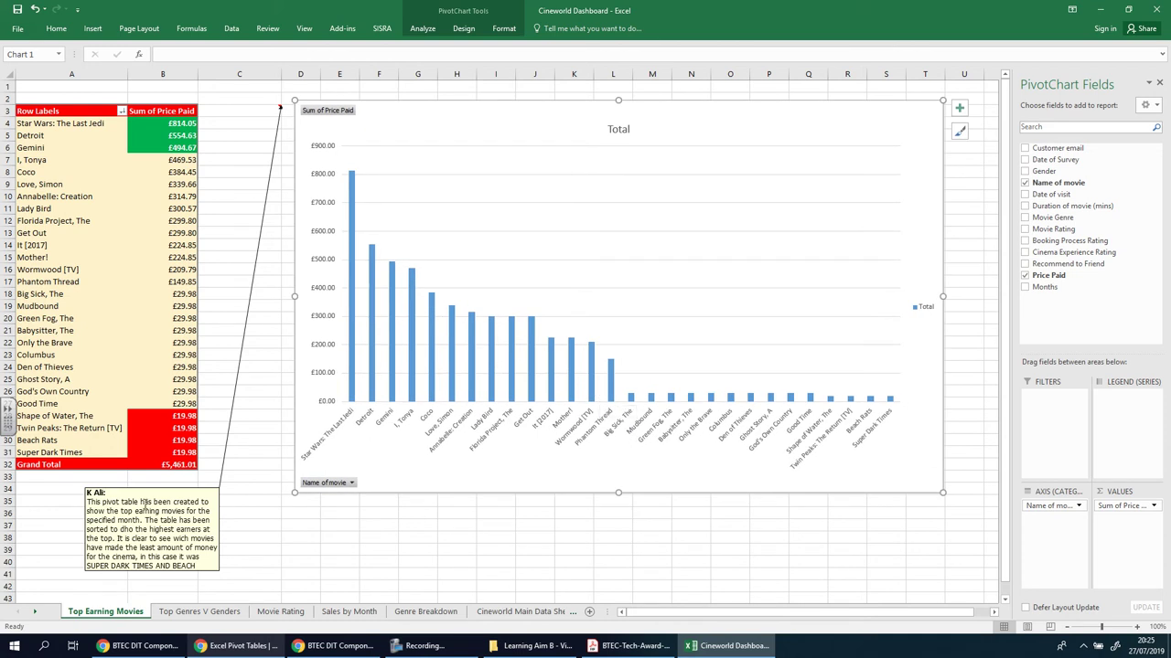
left_click_drag(143, 491, 344, 508)
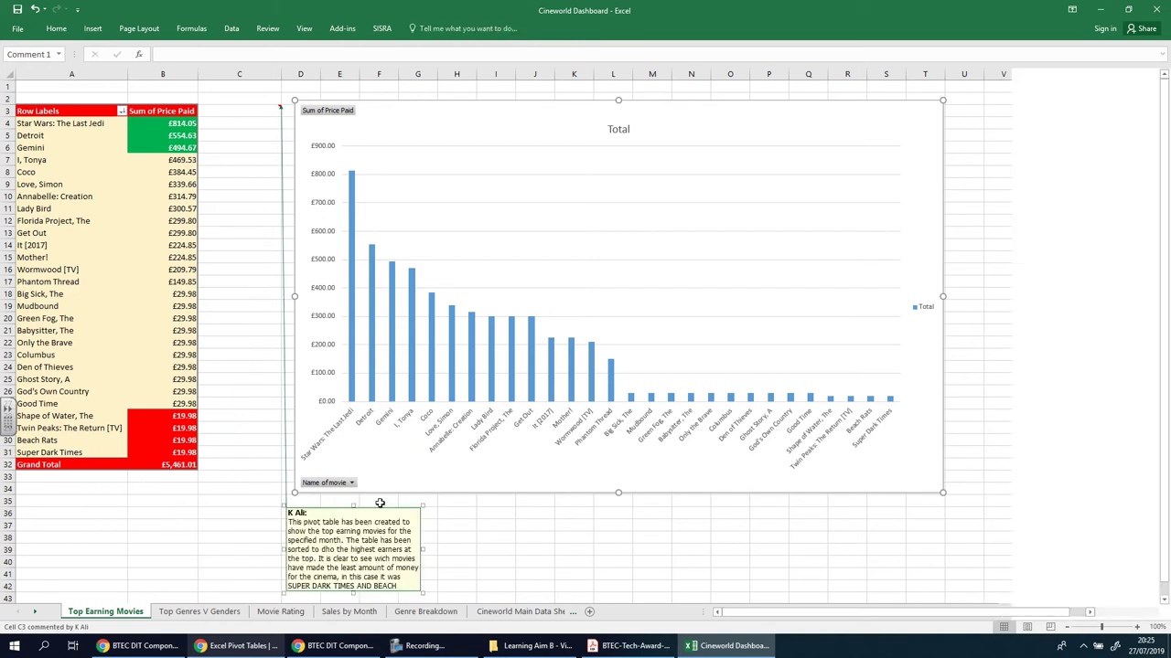
left_click(571, 446)
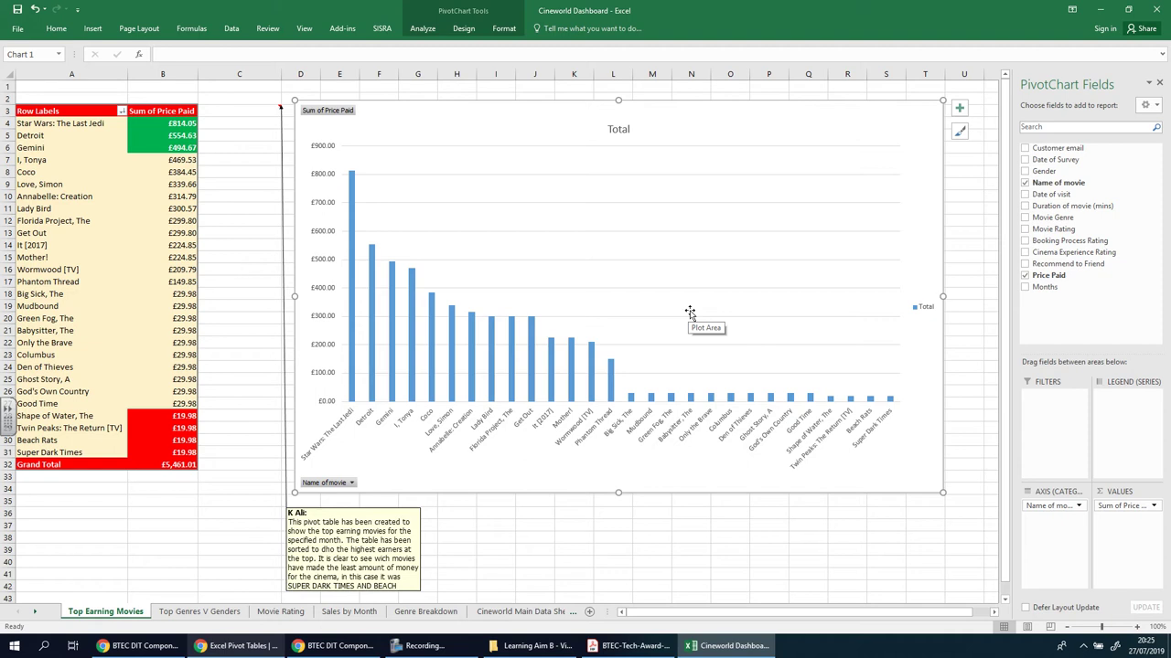
Change the PivotChart title to "Total Sales Revenue per Movie".
left_click(618, 129)
double_click(615, 131)
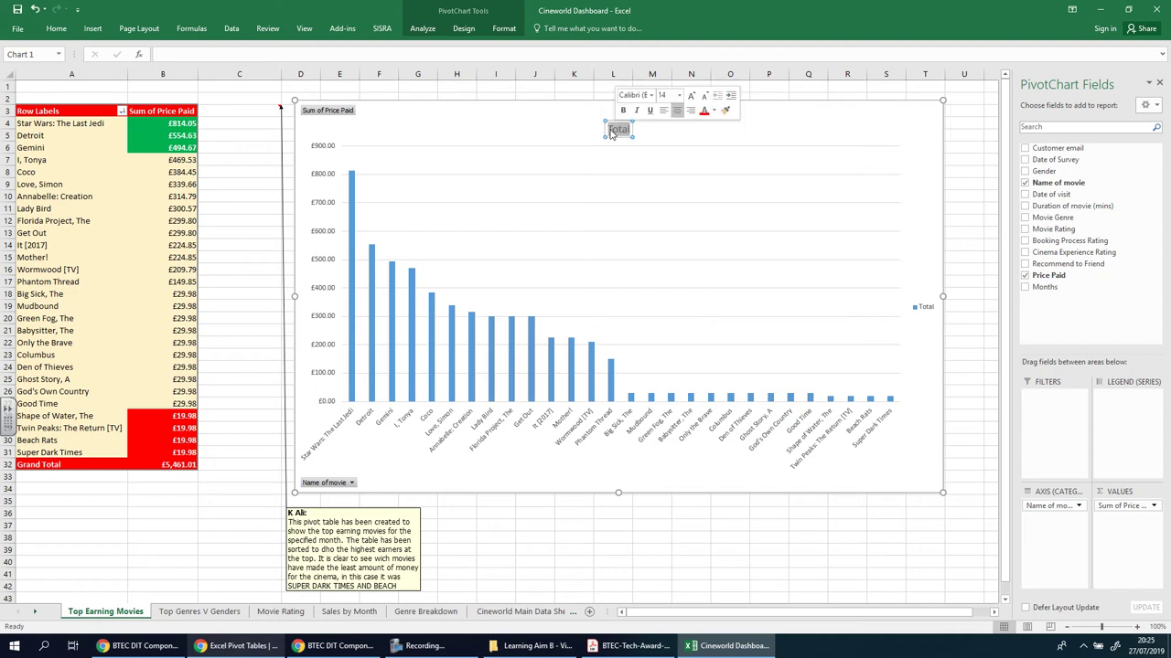
left_click(609, 130)
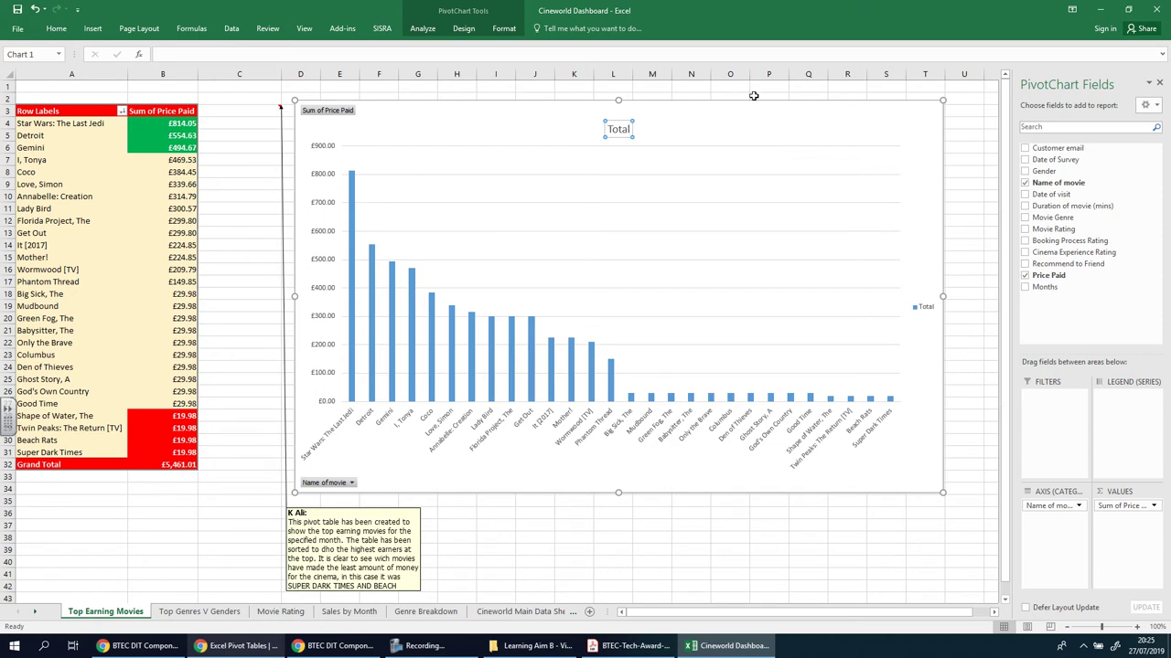
type("Sales Revue per")
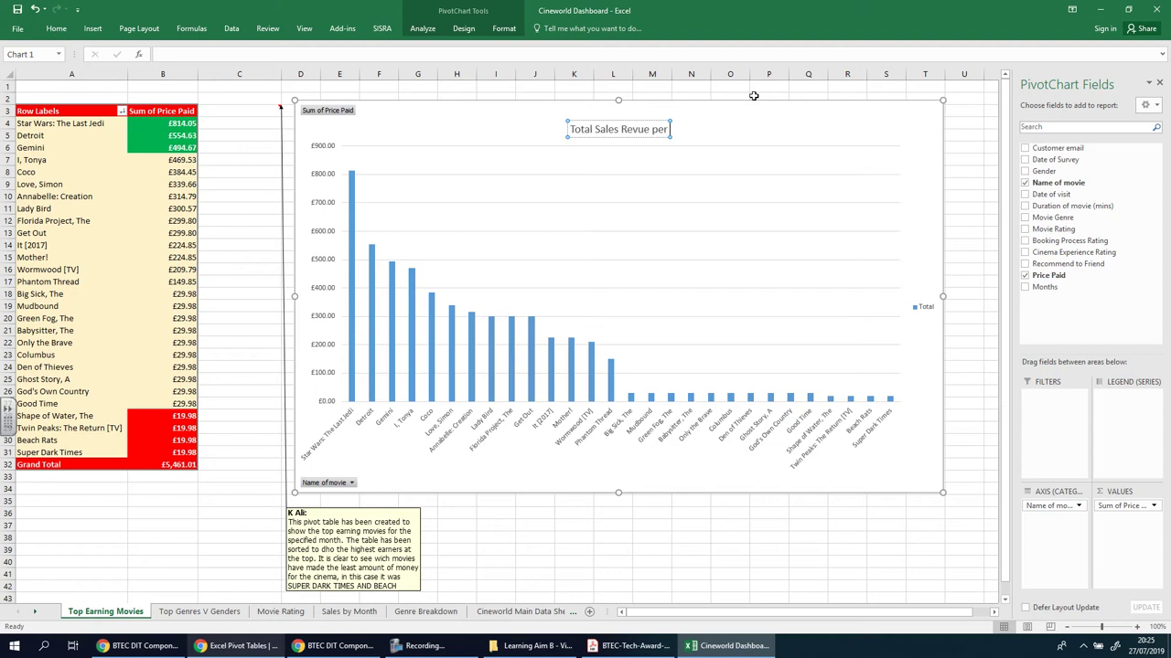
key("BackSpace")
key("BackSpace")
key("BackSpace")
key("BackSpace")
key("BackSpace")
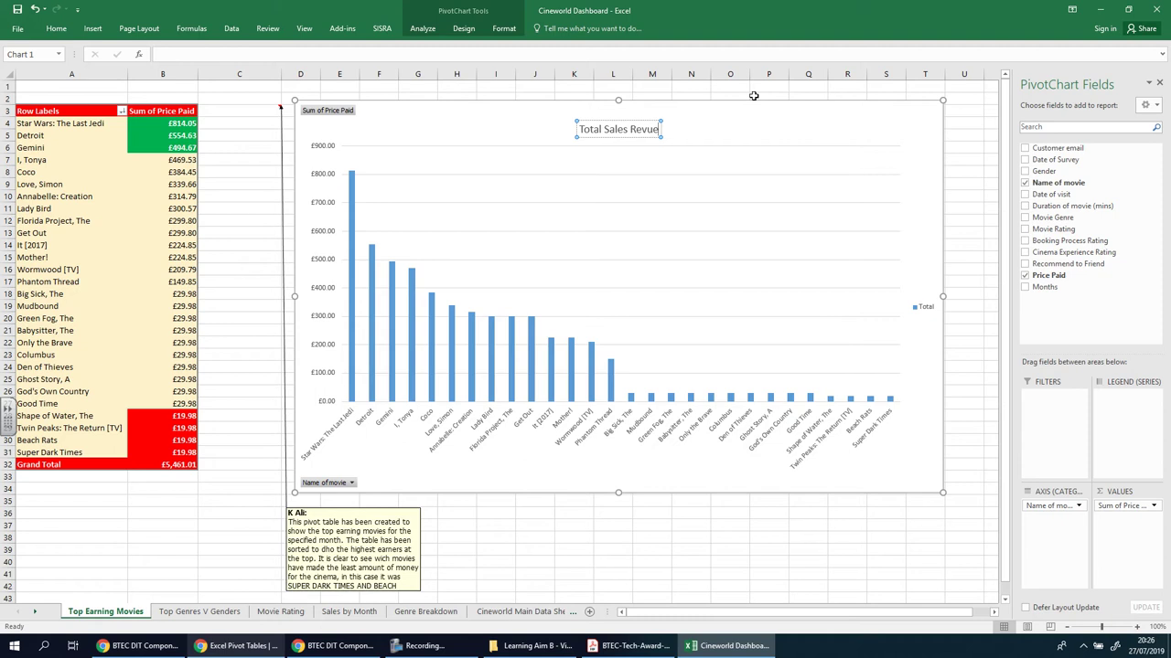
type("enue")
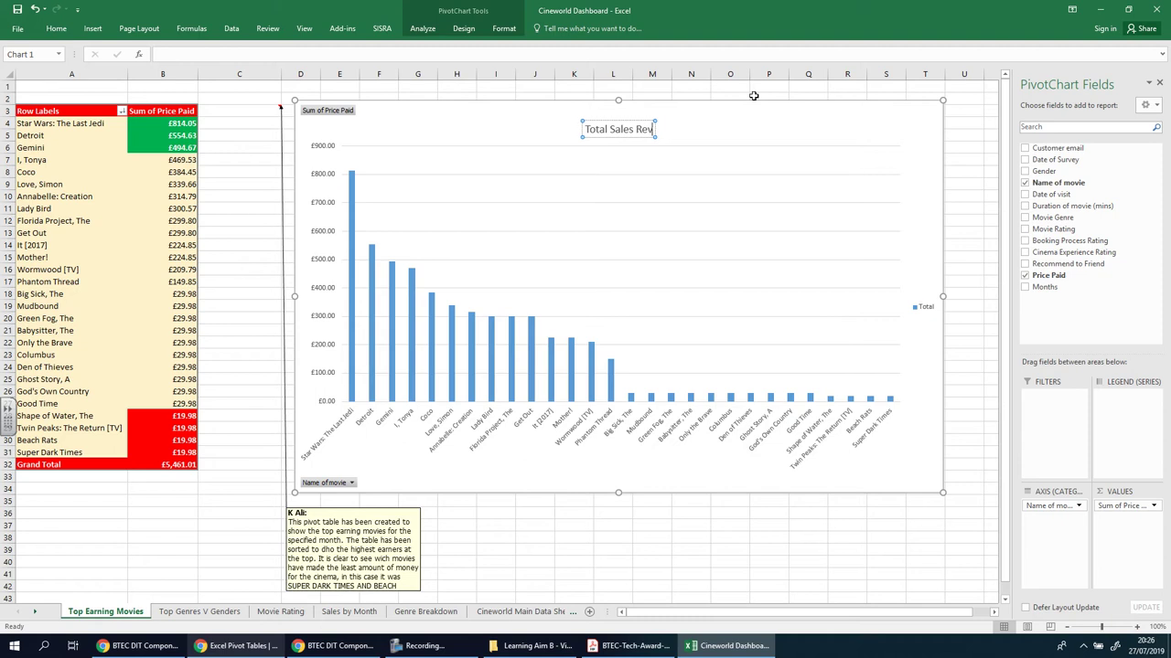
type(" per M")
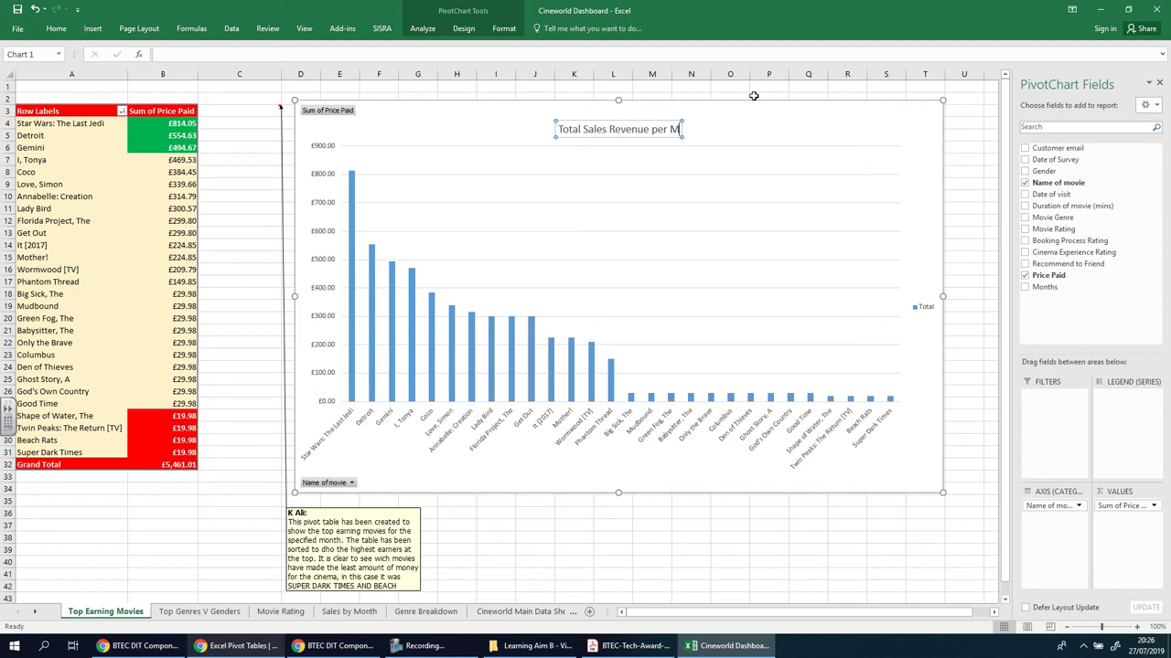
type("ovie")
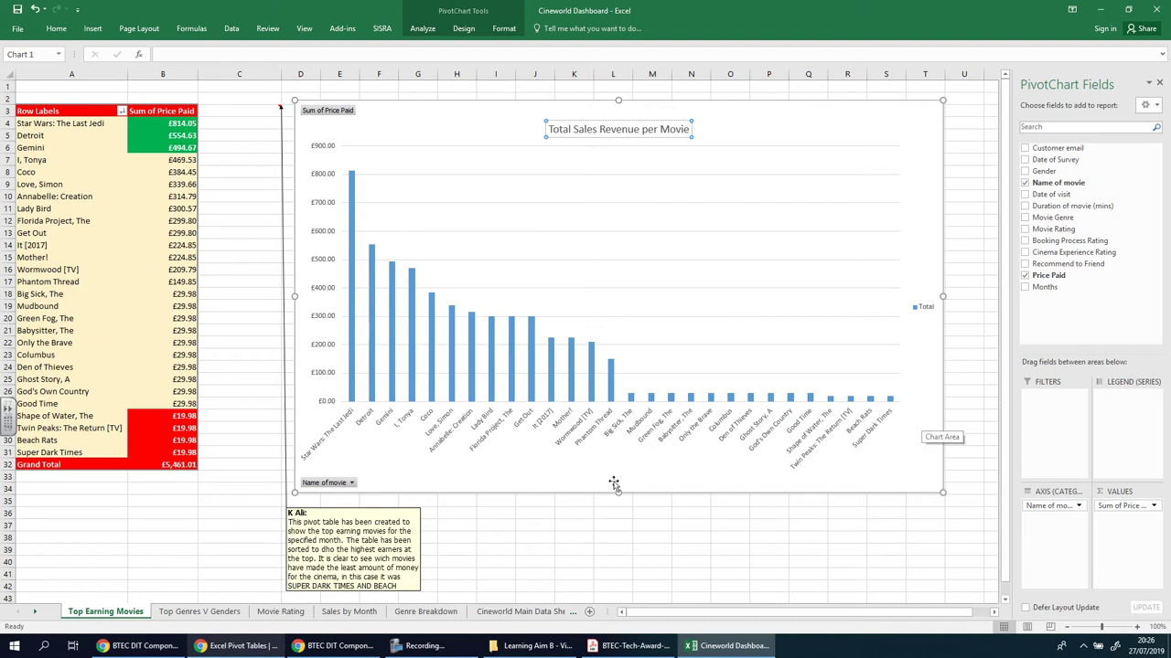
left_click(613, 547)
Filter Annabelle: Creation, Babysitter, Big Sick, Den of Thieves, Detroit and Florida Project out of the PivotChart.
left_click(351, 483)
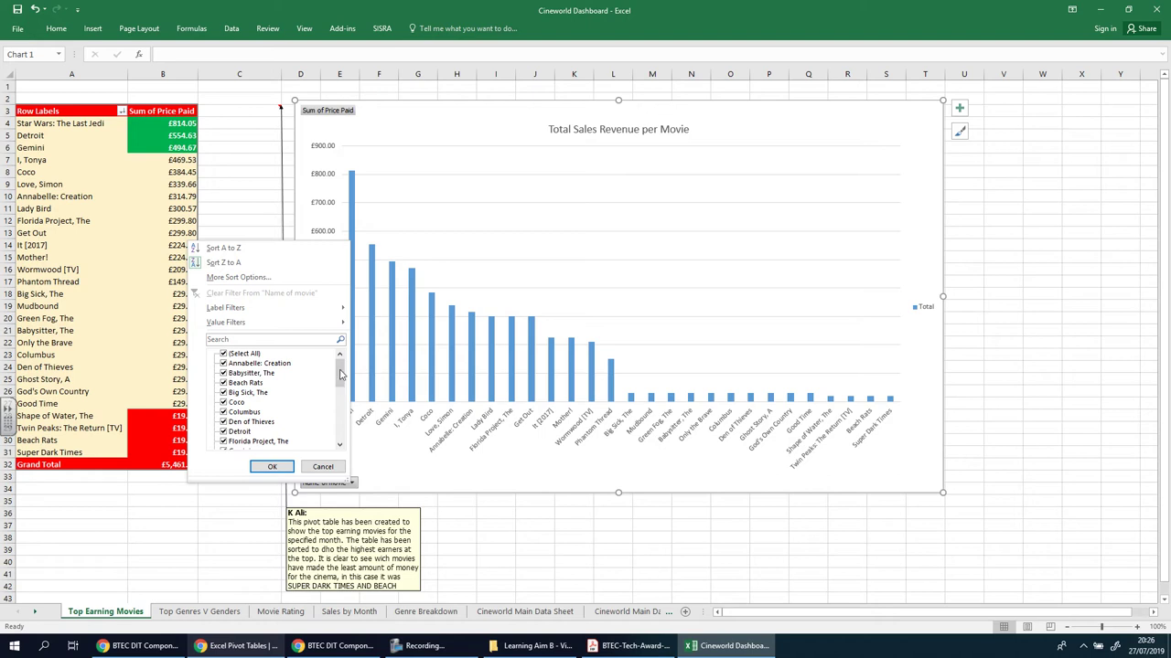
left_click(223, 363)
left_click(223, 373)
left_click(223, 393)
left_click(223, 422)
left_click(223, 442)
left_click(223, 432)
left_click(272, 467)
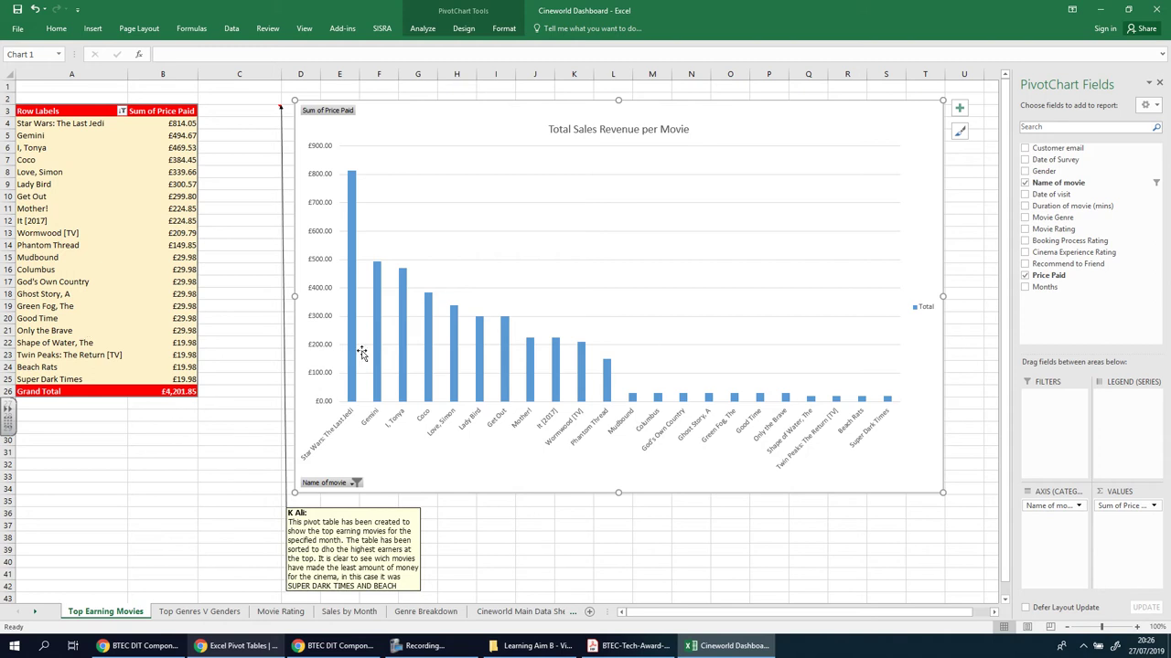
Restore all movies in the PivotChart by selecting every entry in the movie name filter.
left_click(356, 482)
left_click(233, 354)
left_click(281, 466)
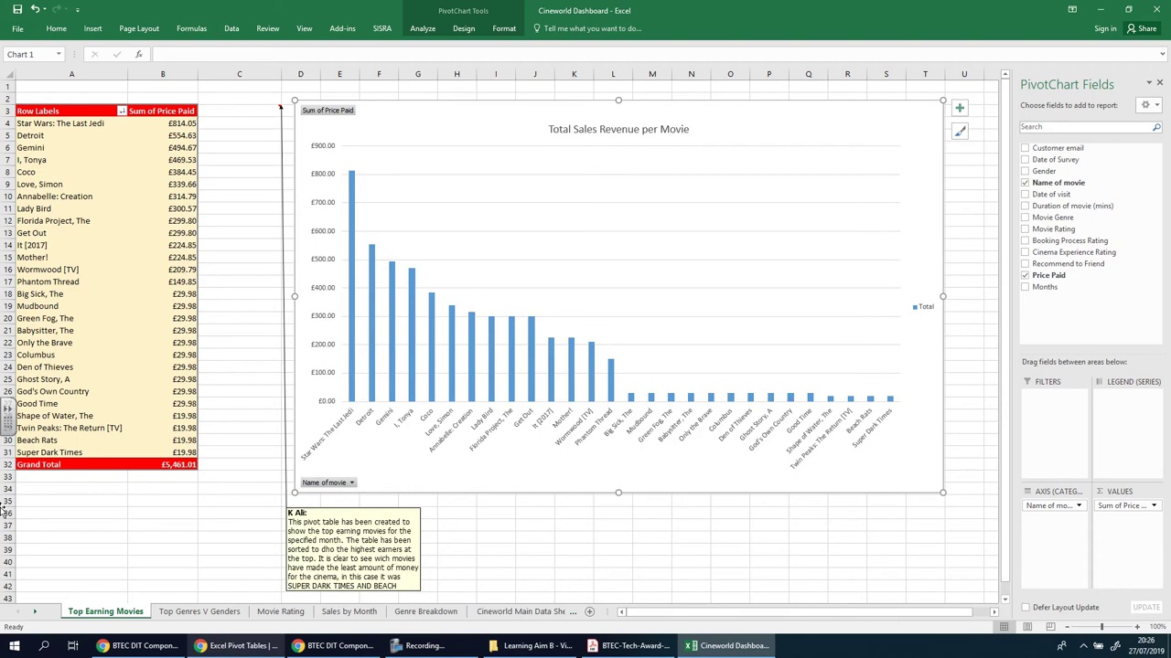
left_click(733, 548)
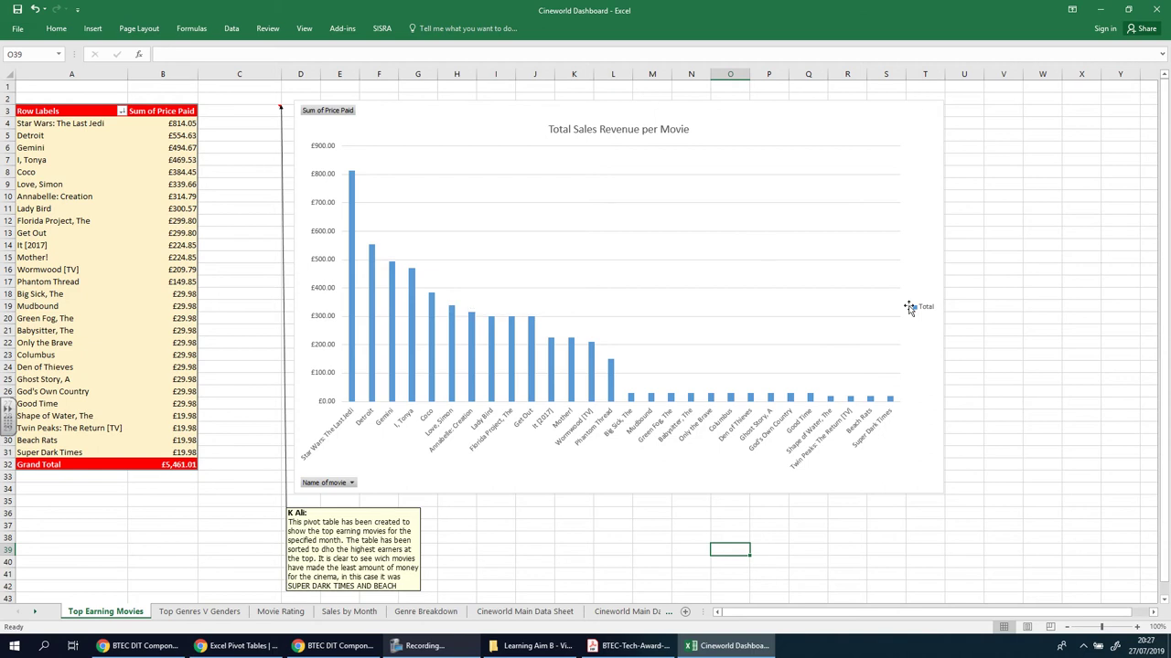
Review the chart's movie filter options and the Creating Charts and Graphs section in the Google Docs document, returning to Excel.
left_click(351, 483)
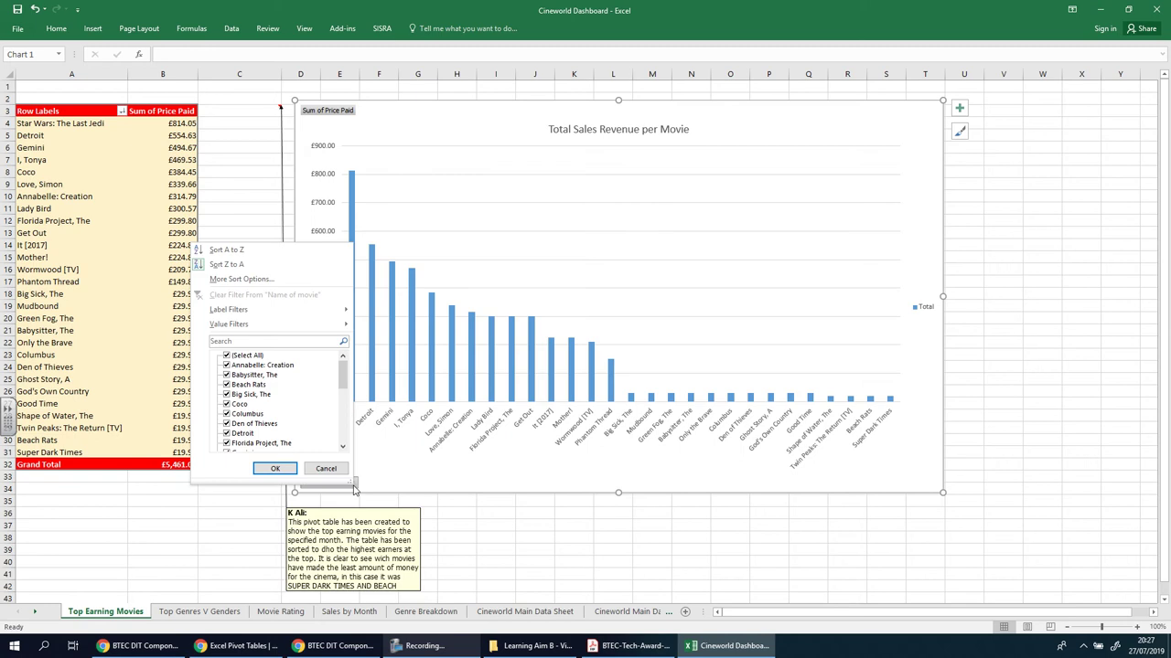
left_click(434, 483)
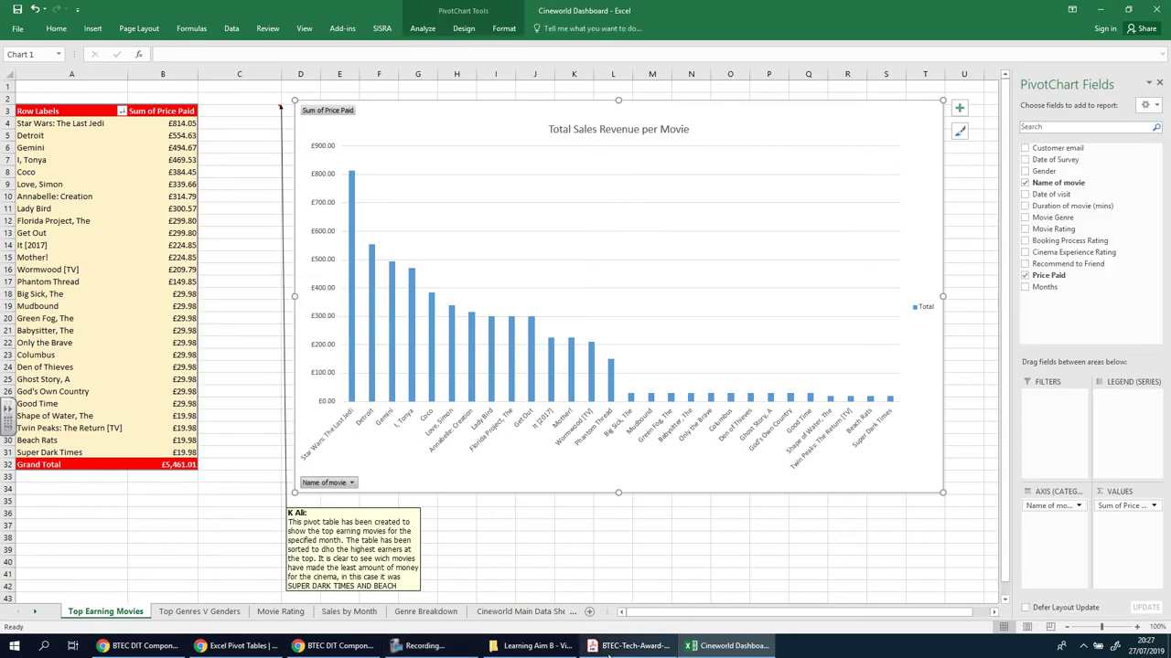
left_click(329, 645)
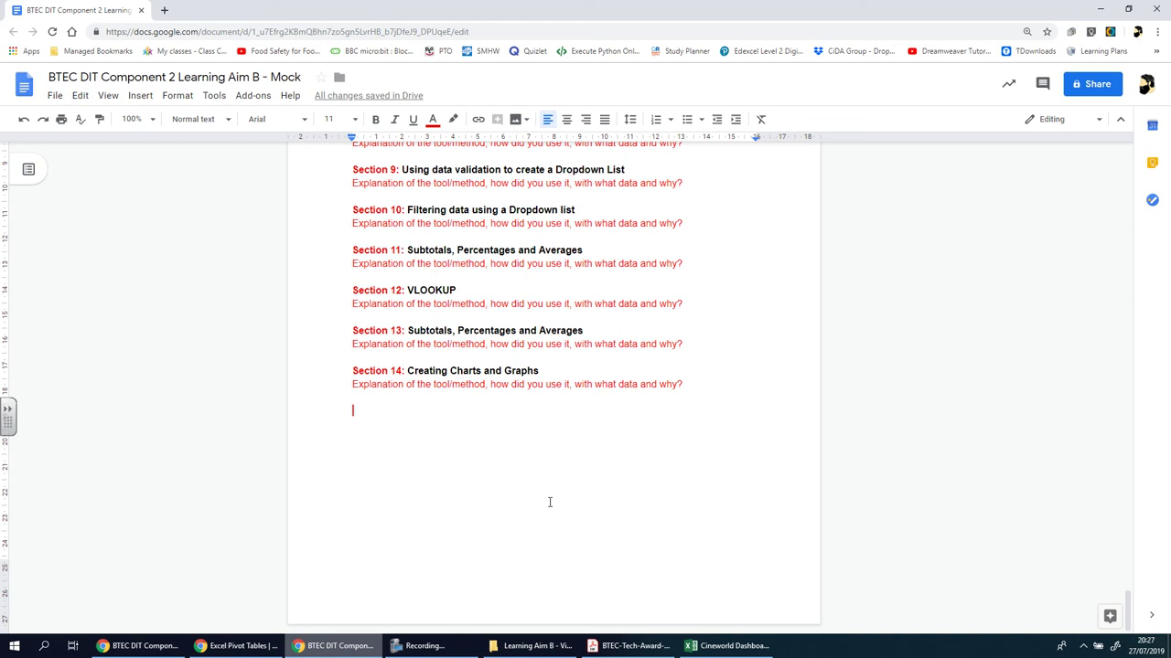
left_click(727, 646)
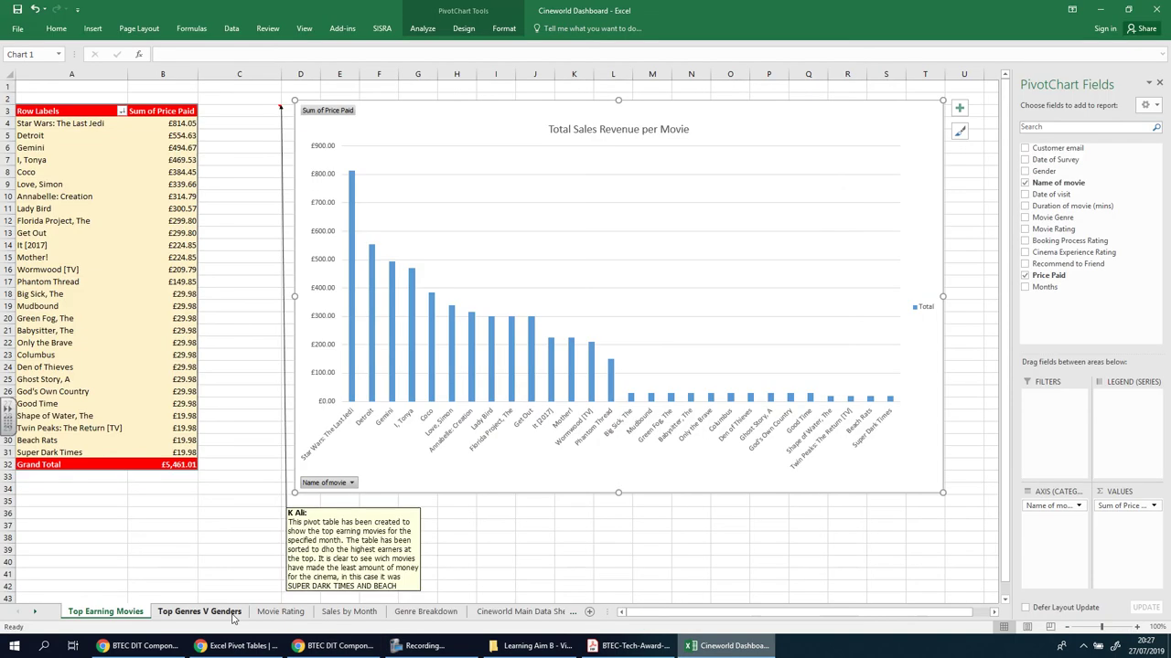
Look over the pivot tables on the Top Genres V Genders and Movie Rating sheets.
left_click(199, 612)
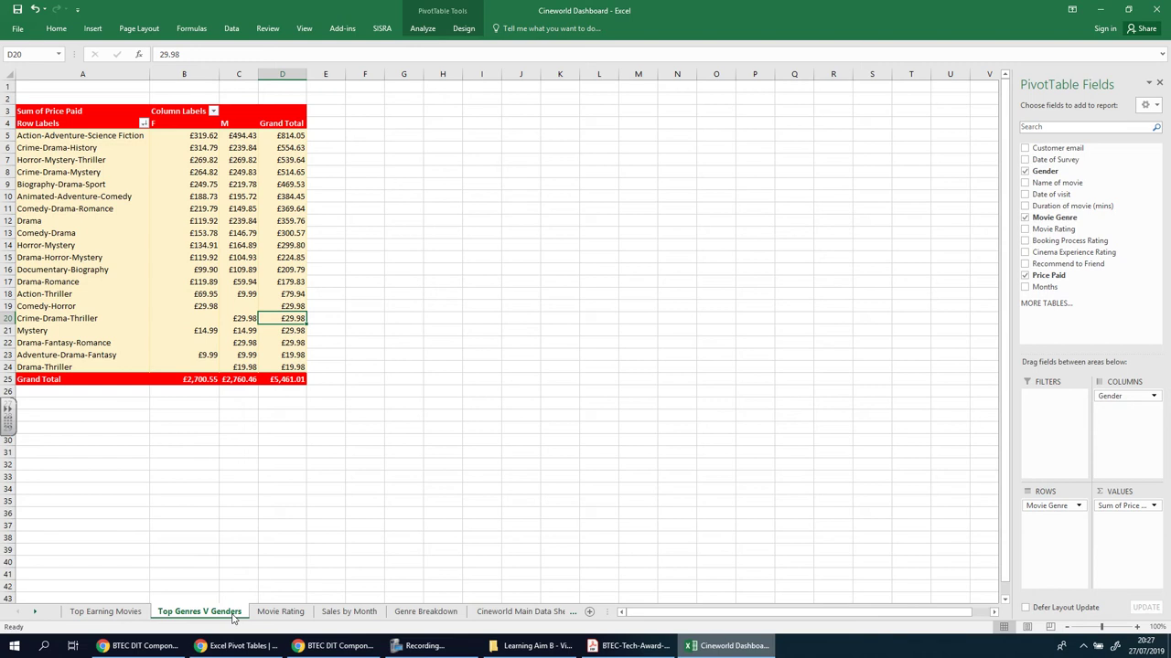
left_click(274, 612)
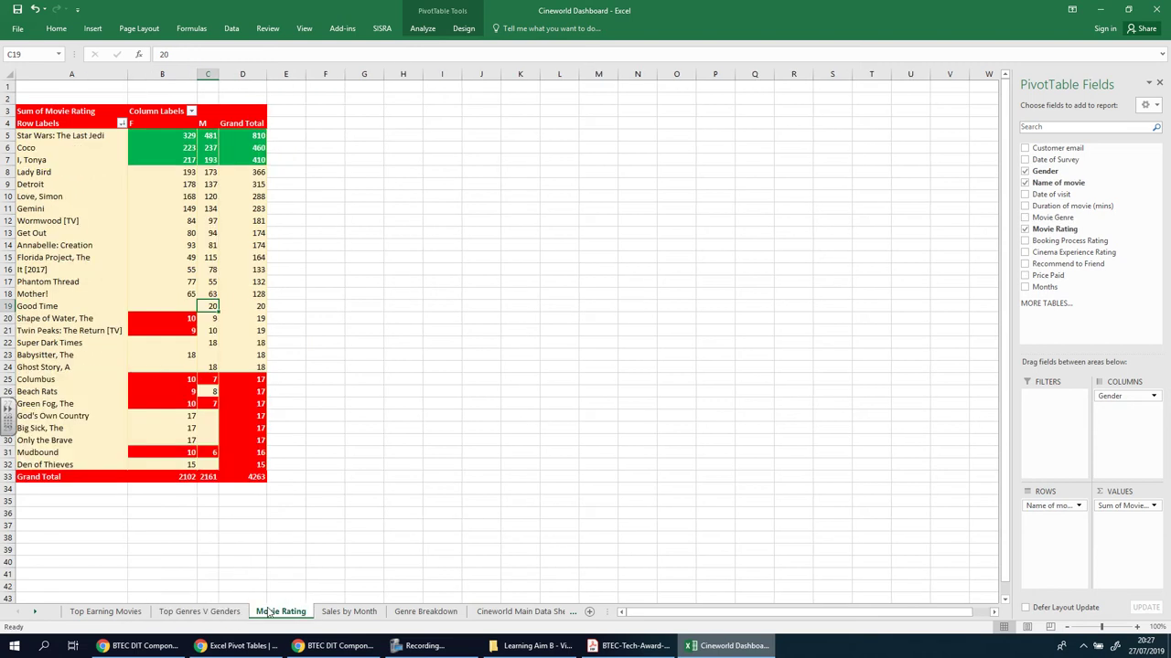
left_click(192, 599)
left_click(200, 612)
left_click(280, 612)
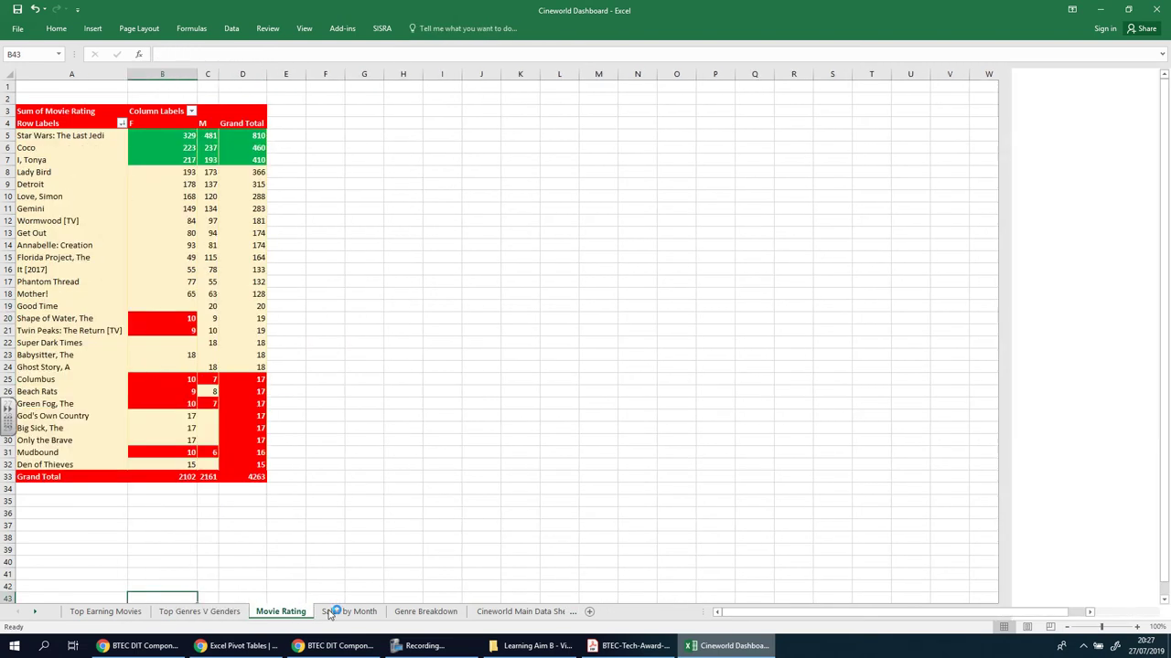
Insert a Pie PivotChart from the Sales by Month pivot table after comparing the Line, Pie and Clustered Bar previews.
left_click(348, 612)
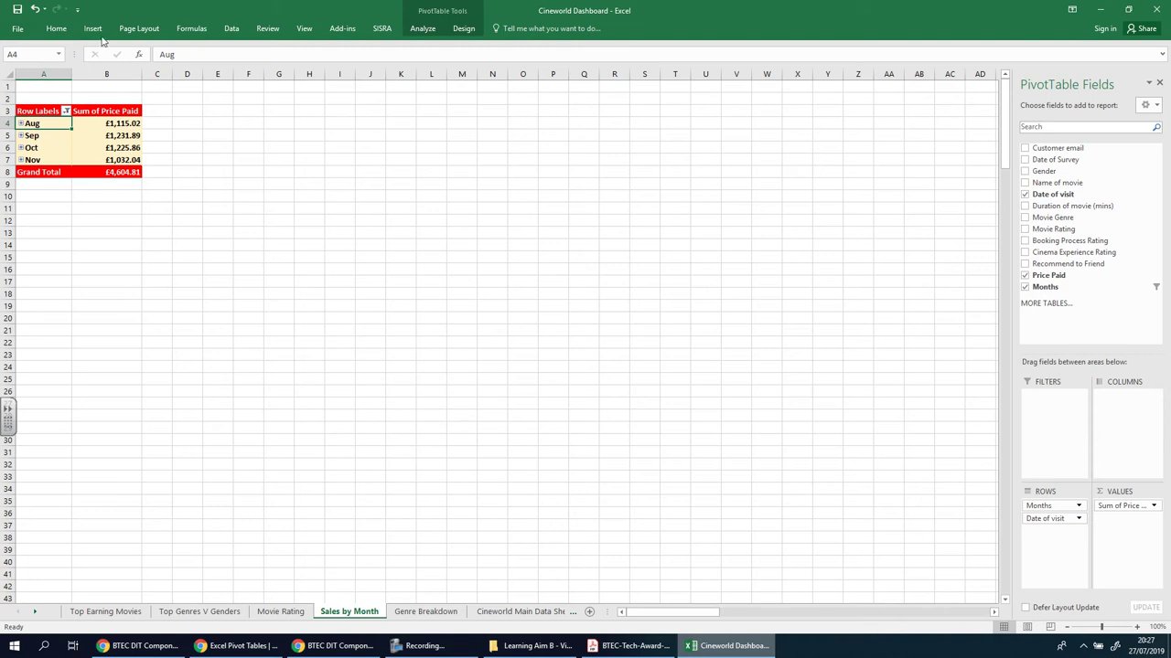
left_click(95, 29)
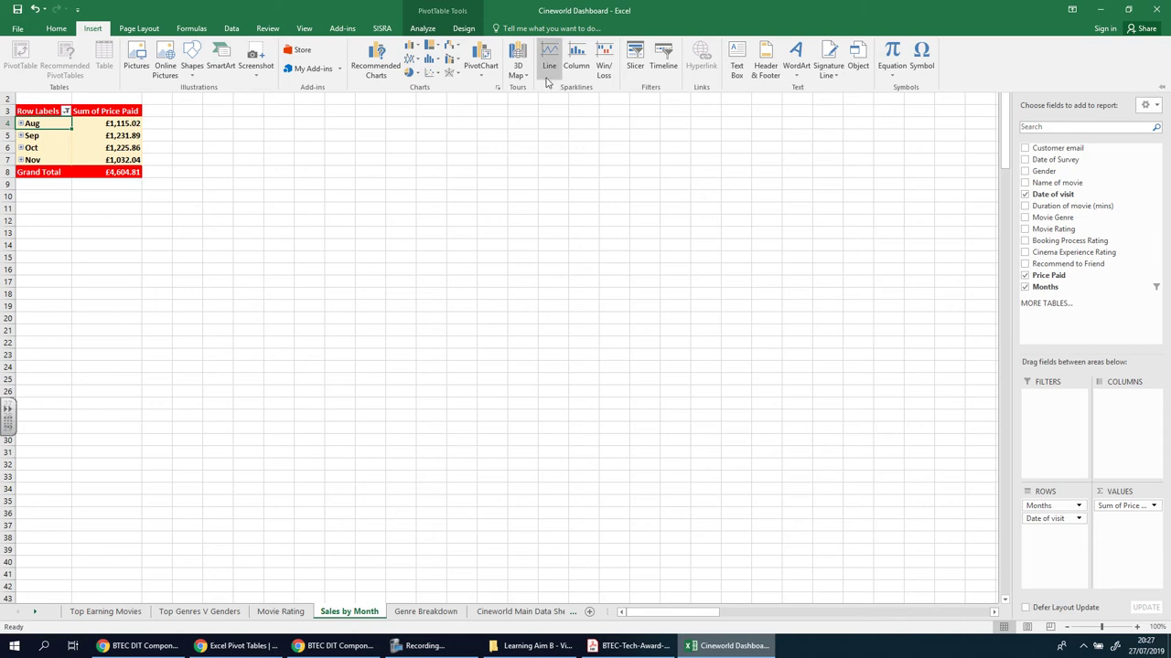
left_click(491, 83)
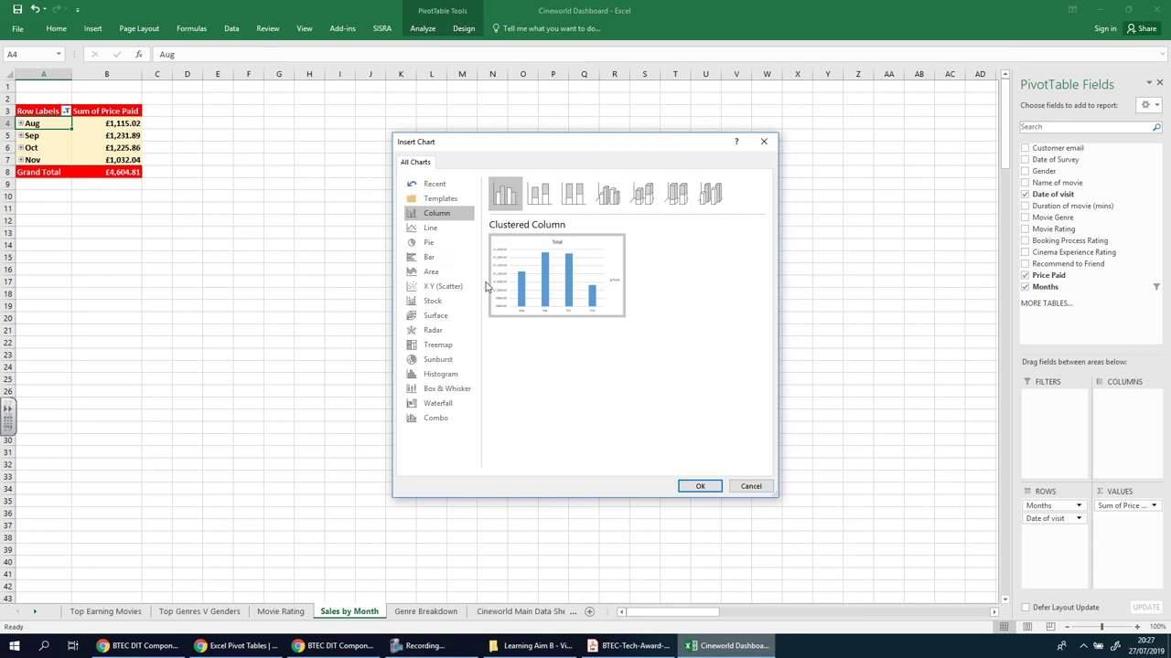
left_click(432, 229)
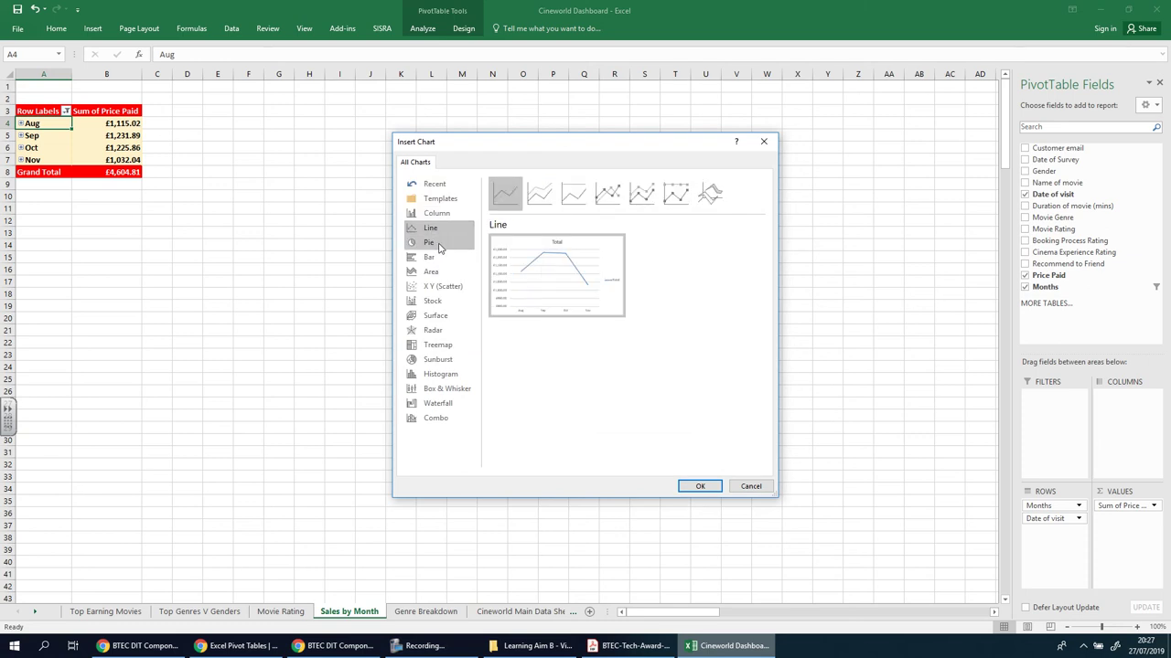
left_click(438, 244)
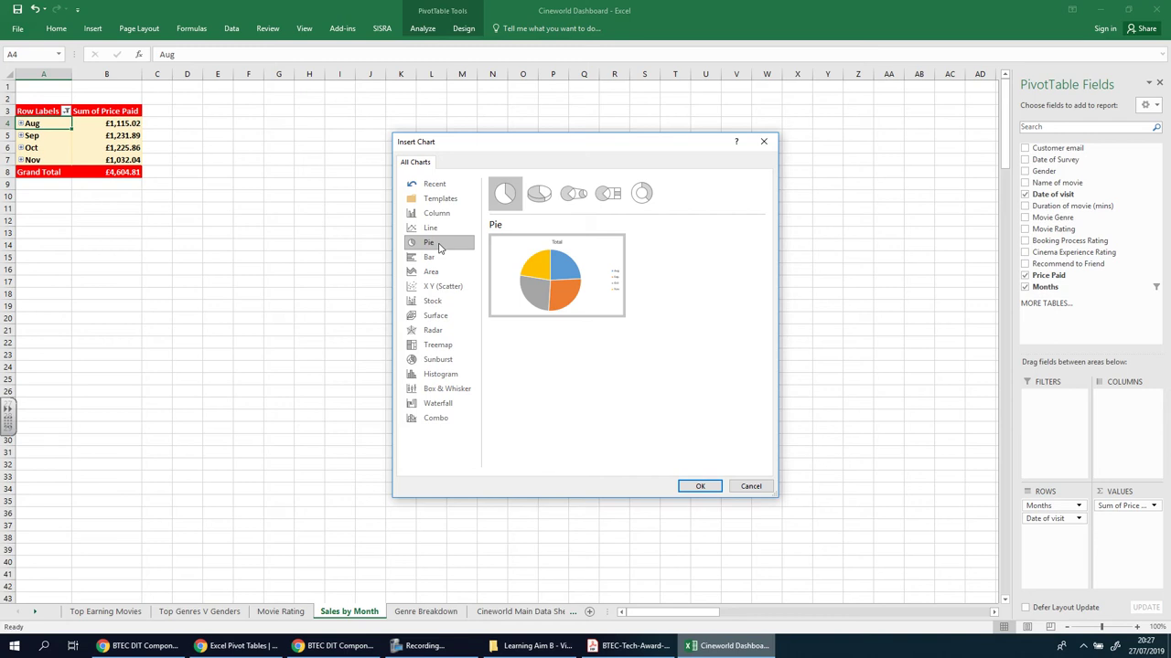
left_click(429, 257)
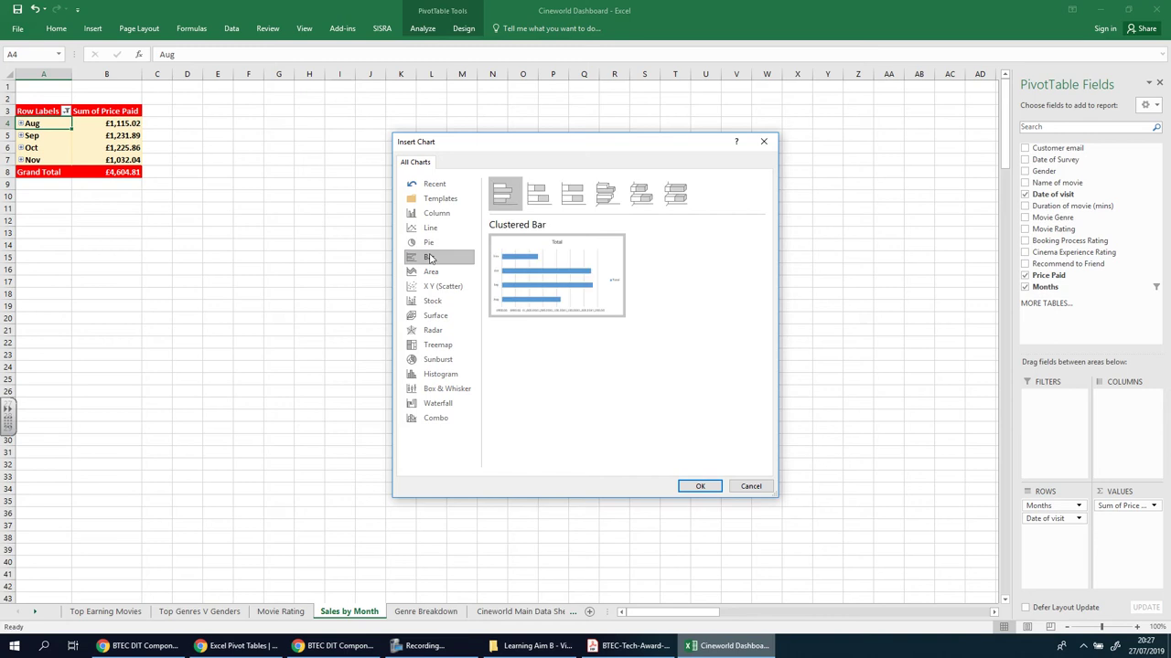
left_click(431, 244)
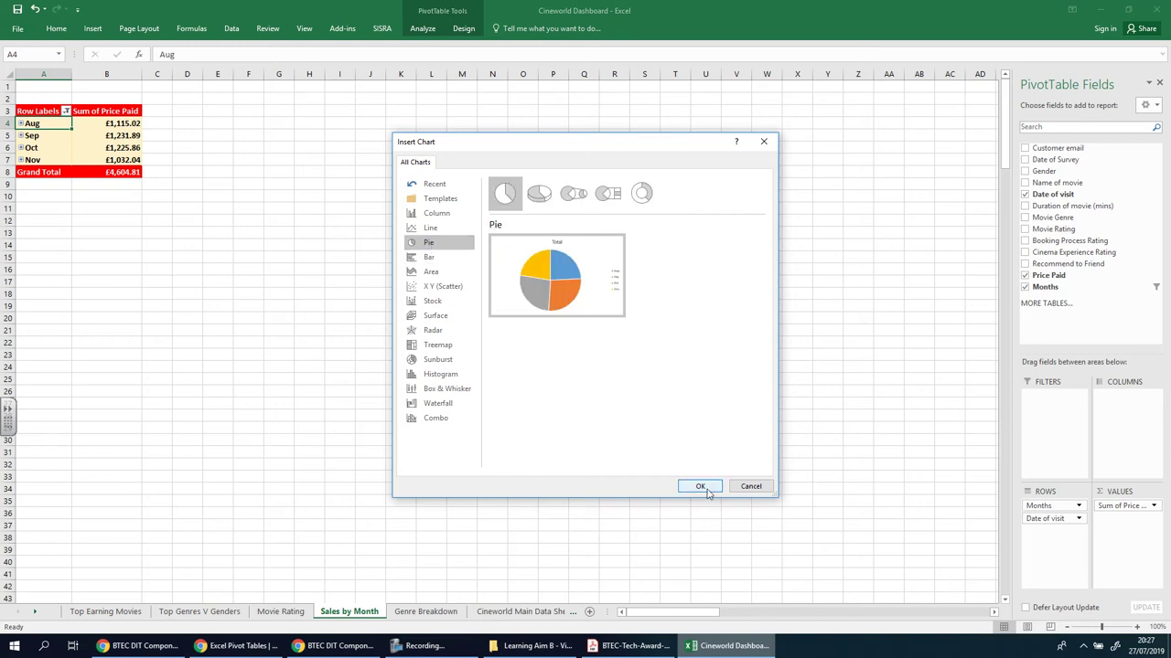
left_click(700, 485)
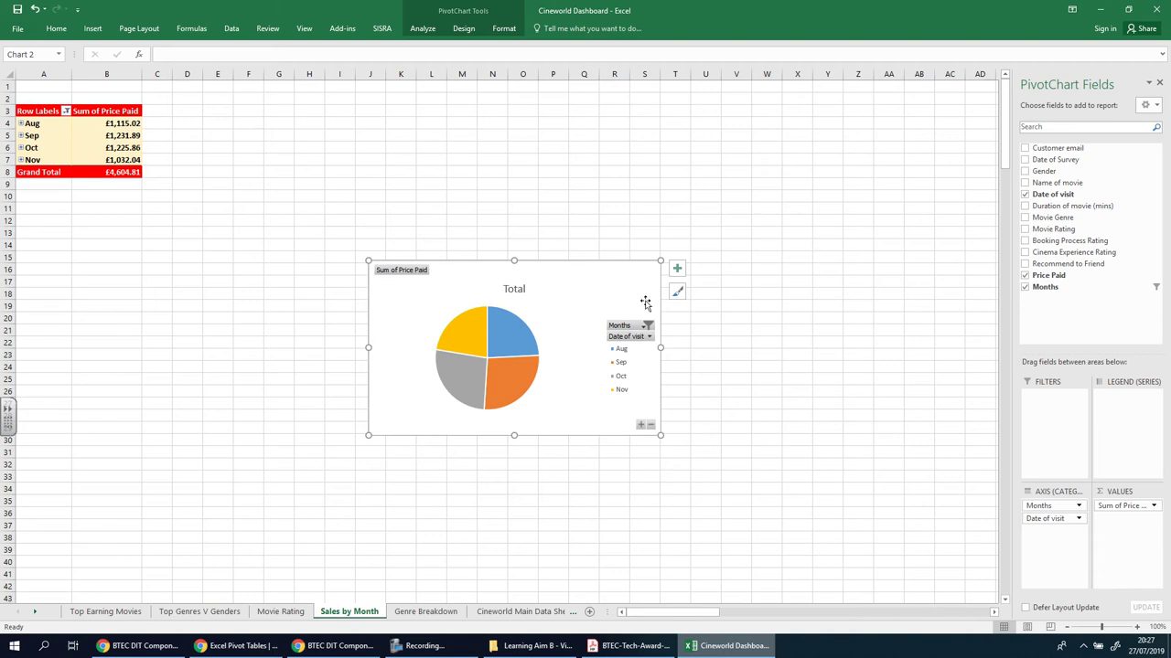
Enlarge the pie chart and filter its Months field to show only Aug and Sep.
left_click_drag(660, 261, 620, 238)
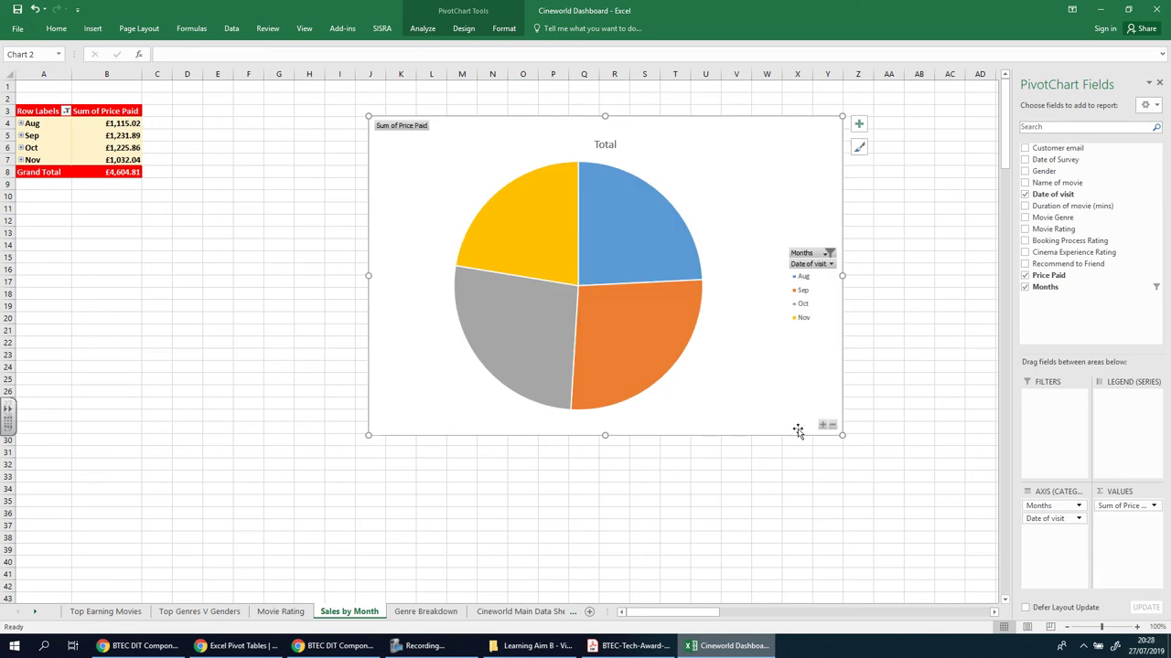
left_click(828, 254)
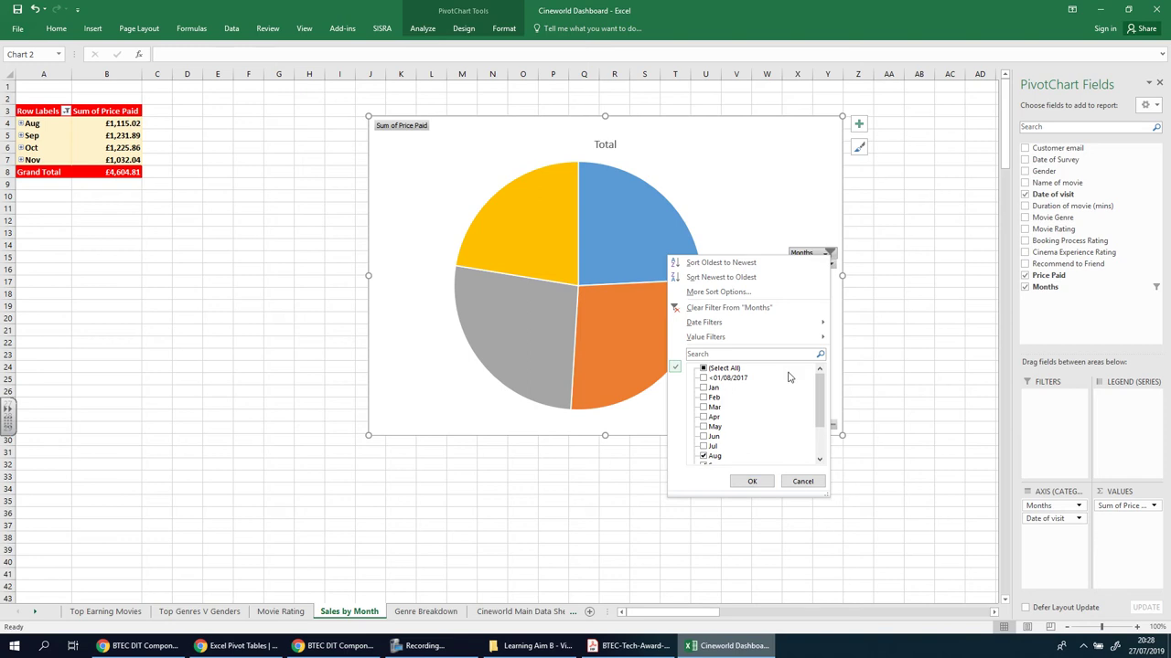
mouse_move(820, 388)
left_mouse_down()
mouse_move(830, 442)
mouse_move(831, 371)
left_mouse_up()
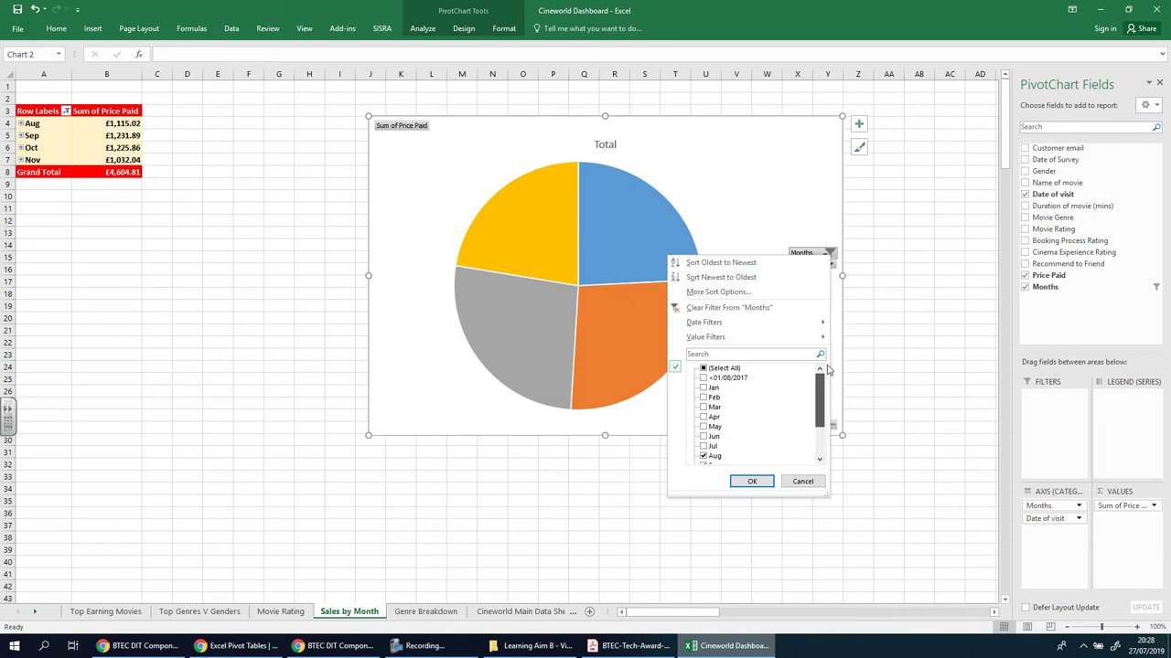
left_click(818, 392)
left_click_drag(819, 393, 823, 434)
left_click(704, 437)
left_click(704, 426)
left_click(751, 481)
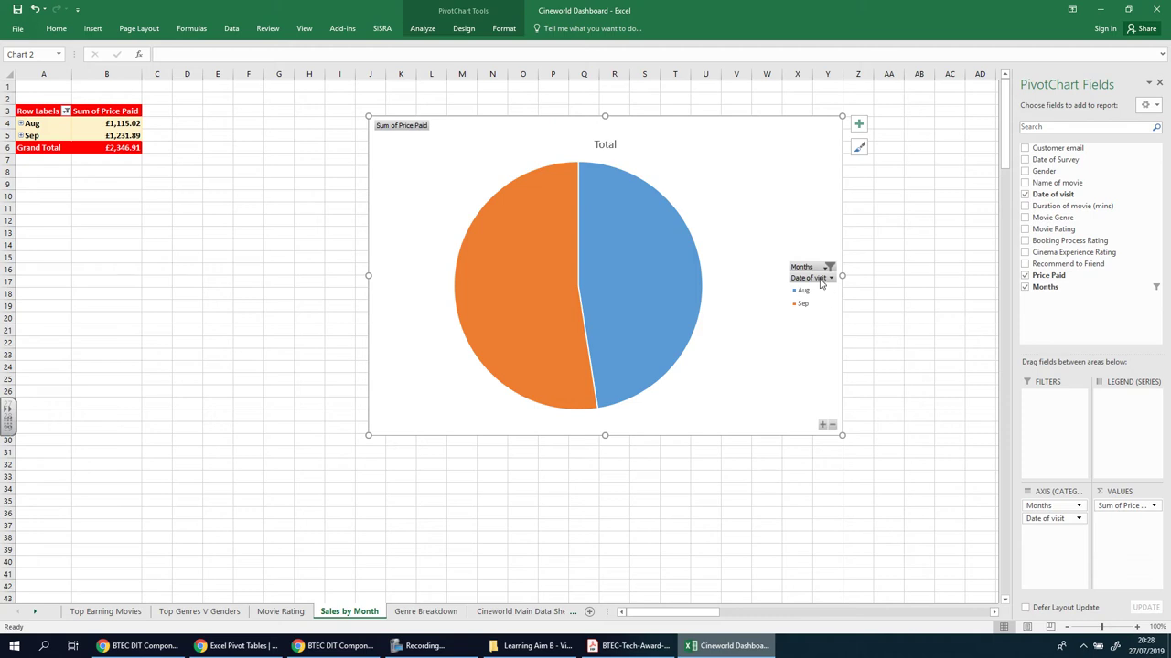
Preview the quick layouts and the data label placement options for the pie chart.
mouse_move(655, 280)
left_click(505, 30)
left_click(457, 29)
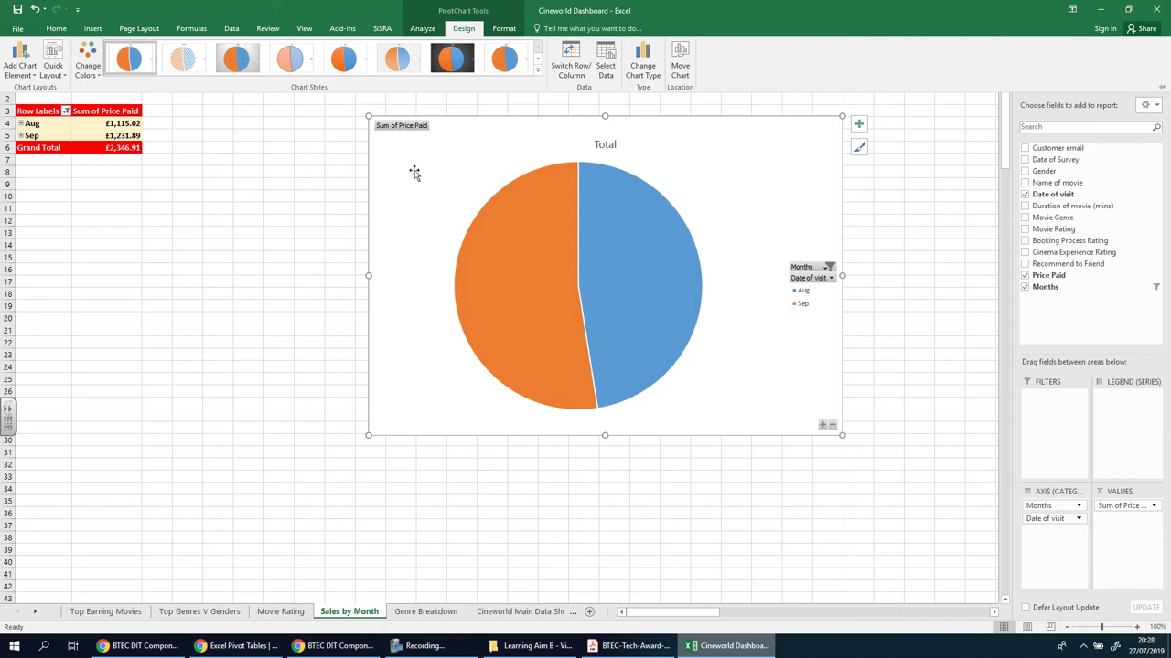
left_click(65, 79)
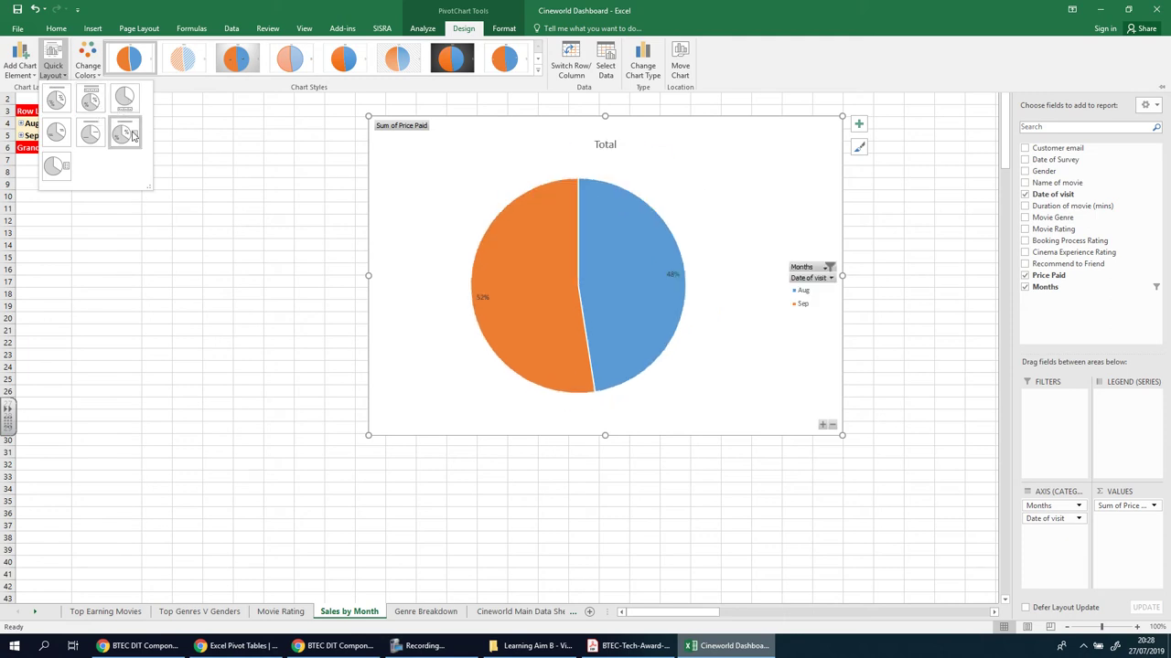
left_click(28, 77)
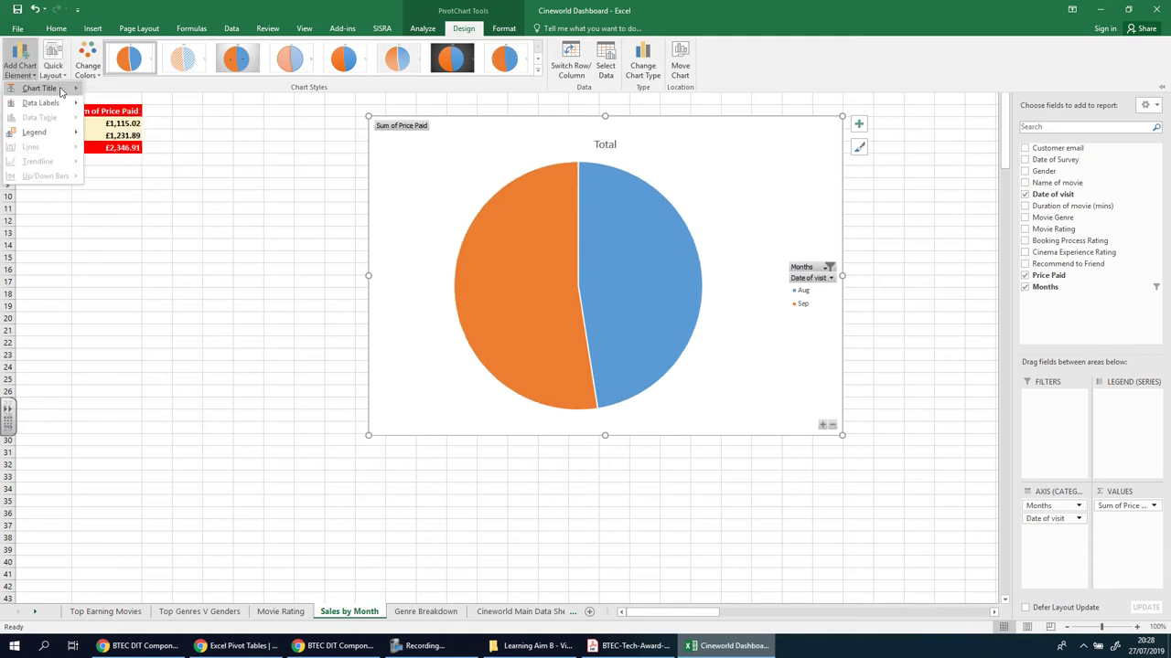
mouse_move(72, 108)
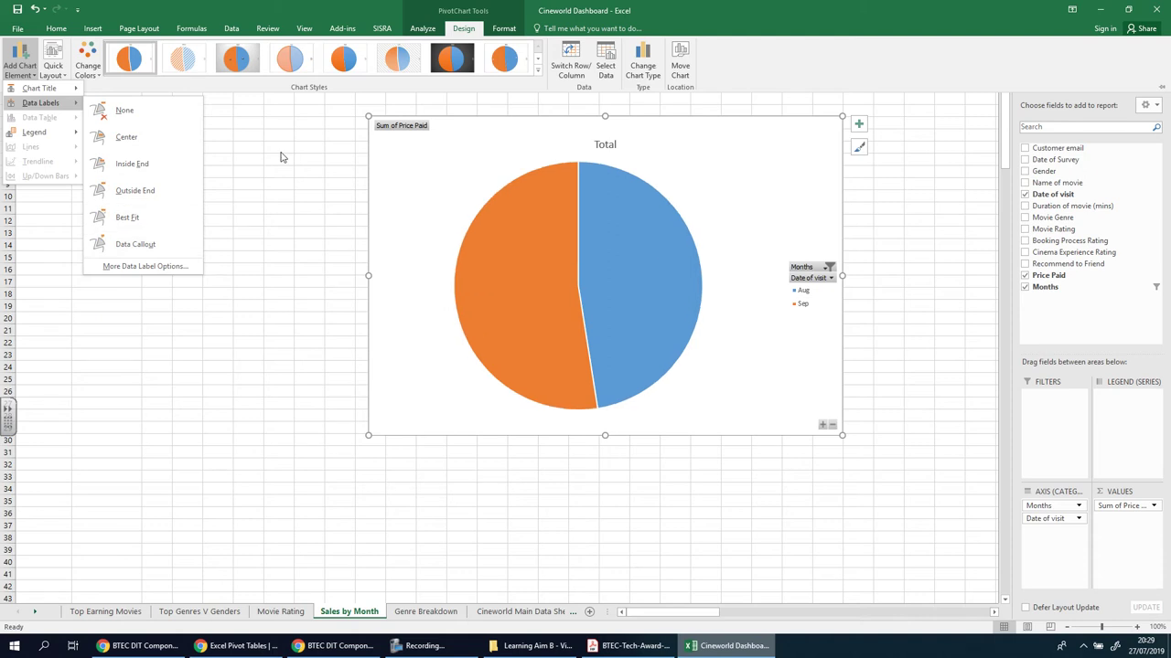
double_click(466, 28)
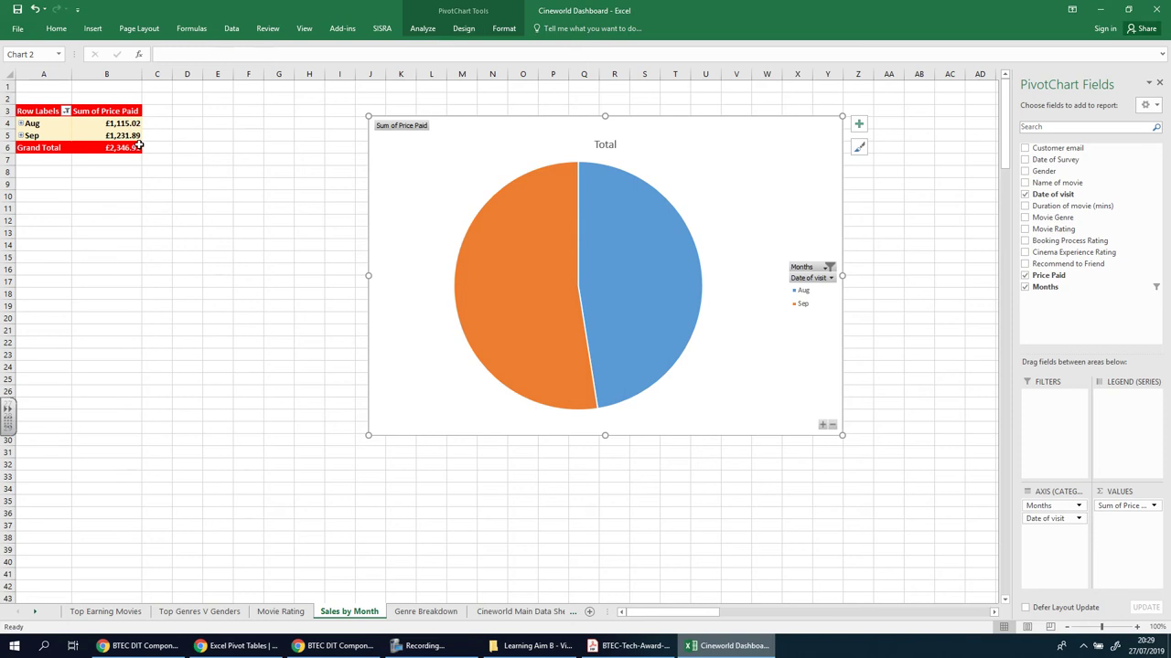
Add Data Callout labels to the pie chart's slices.
left_click(463, 28)
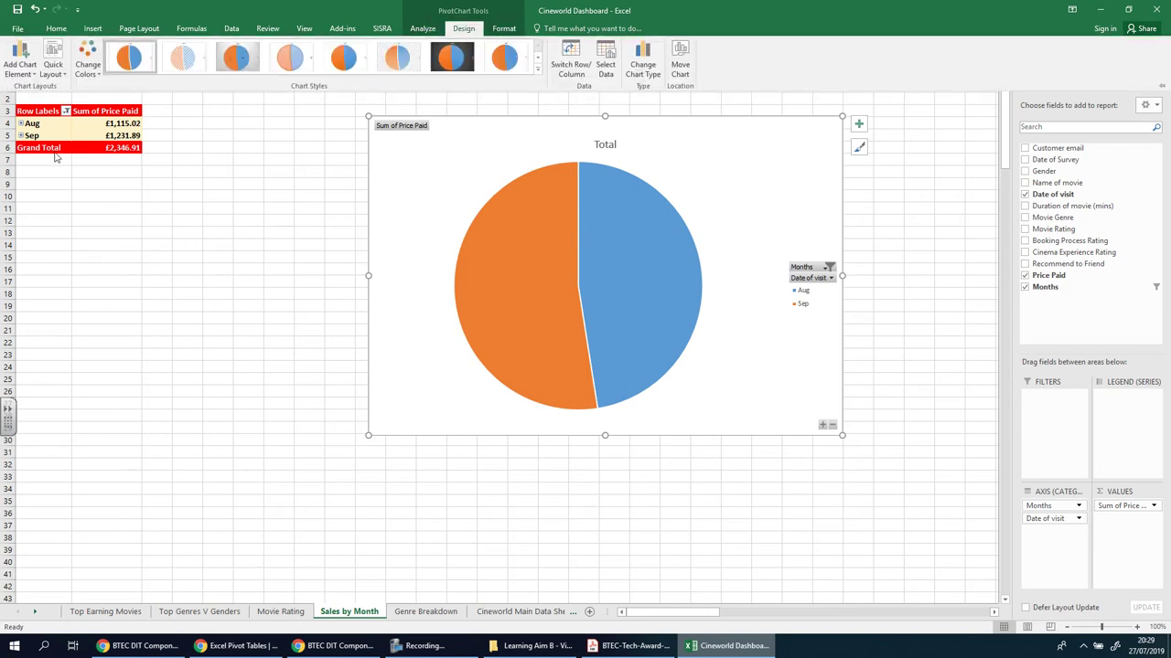
left_click(53, 66)
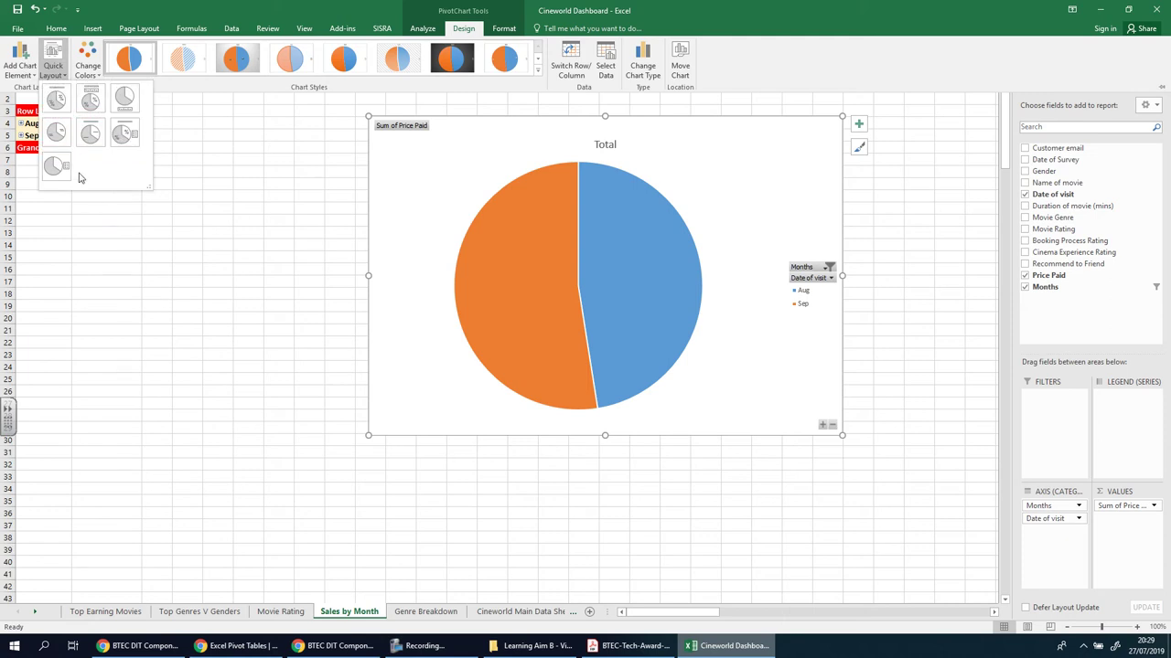
left_click(21, 66)
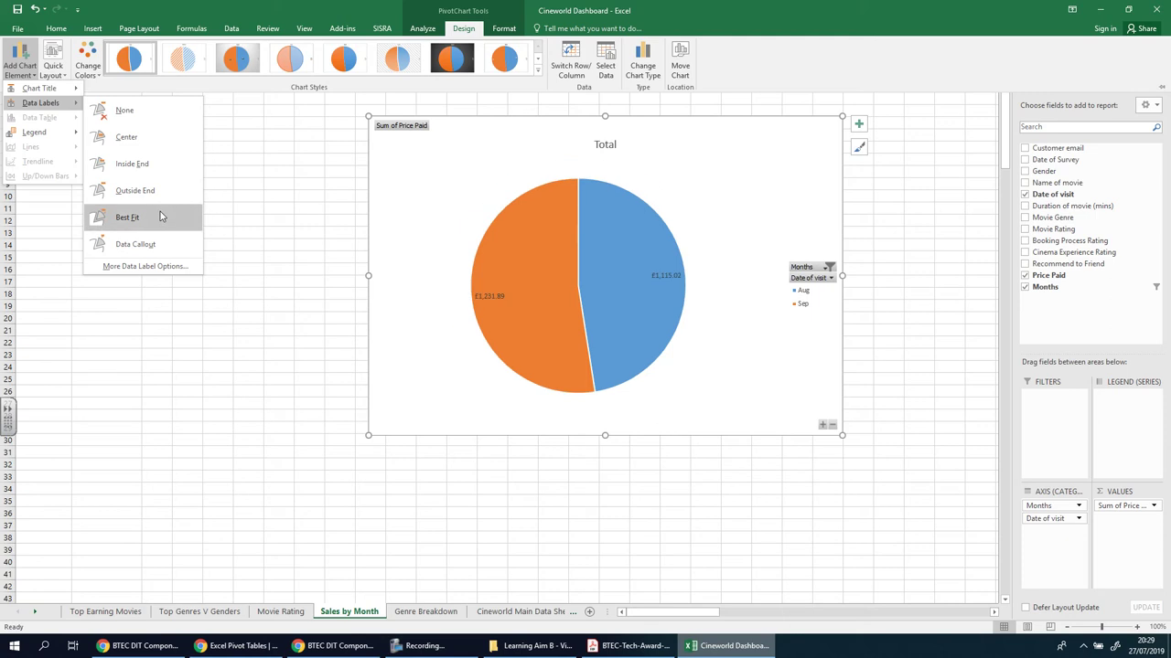
left_click(136, 244)
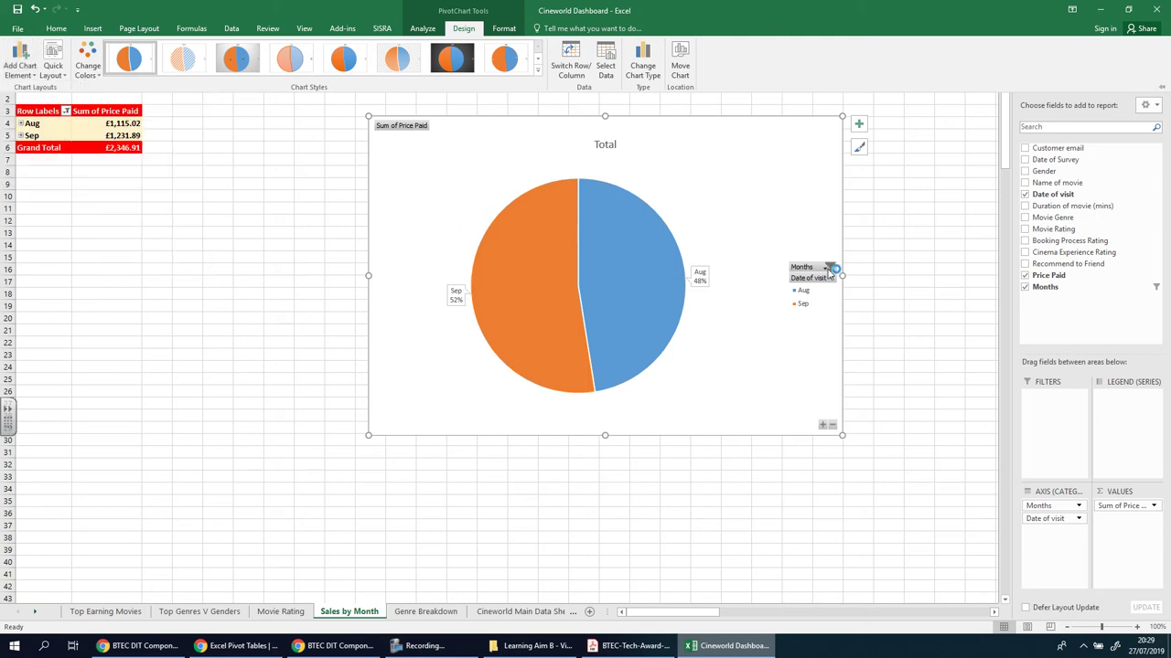
Include Oct and Nov again in the pie chart's Months filter, and deselect the chart.
left_click(821, 307)
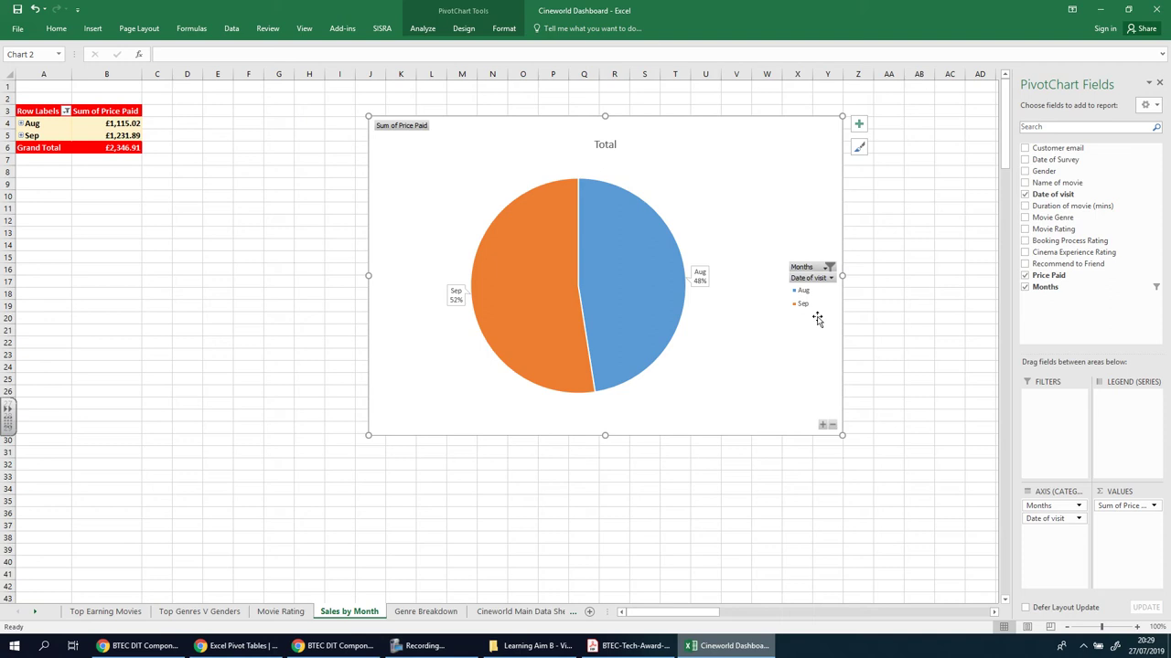
left_click(829, 267)
scroll(816, 413, "down", 2)
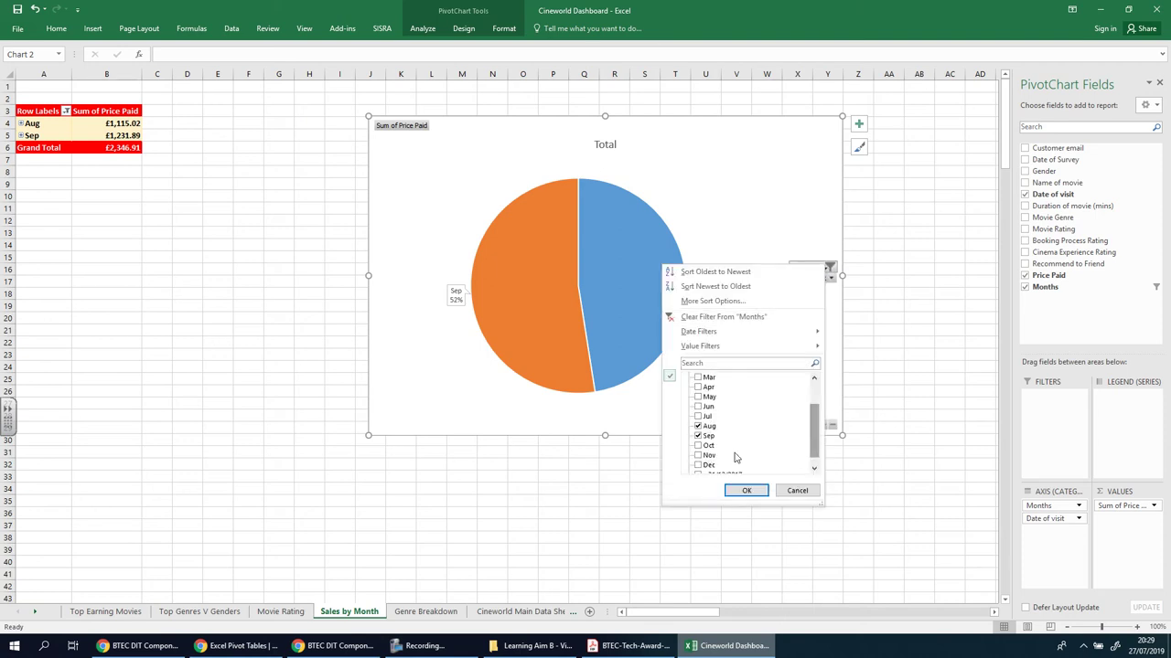
left_click(704, 445)
left_click(704, 455)
left_click(747, 491)
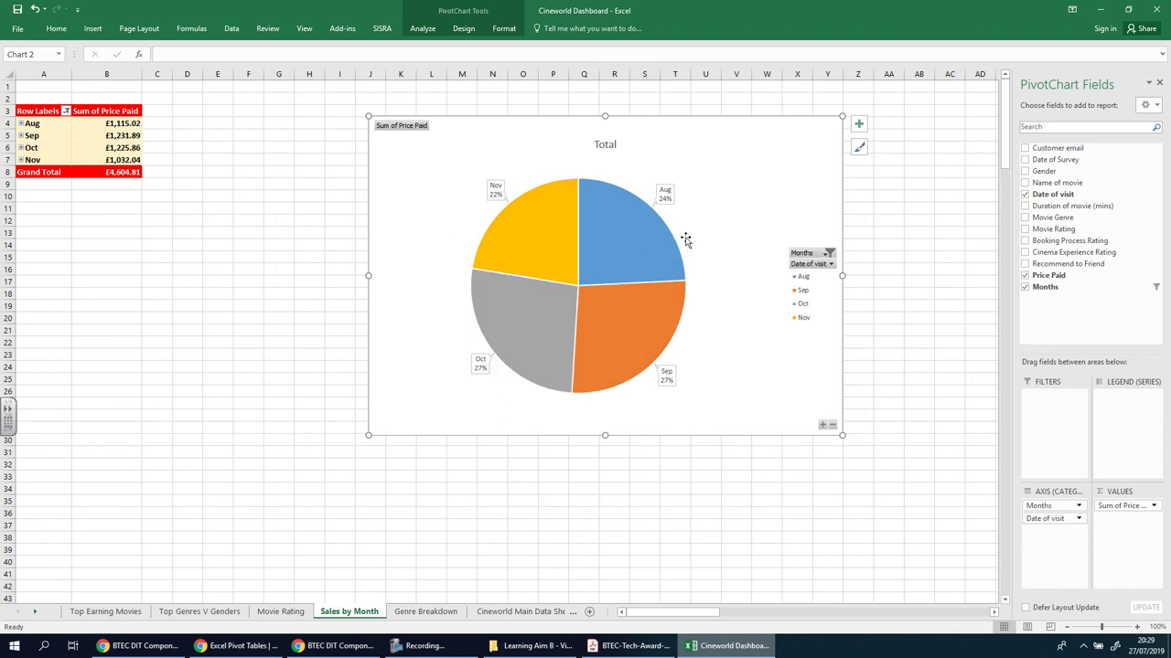
left_click(165, 257)
left_click(66, 197)
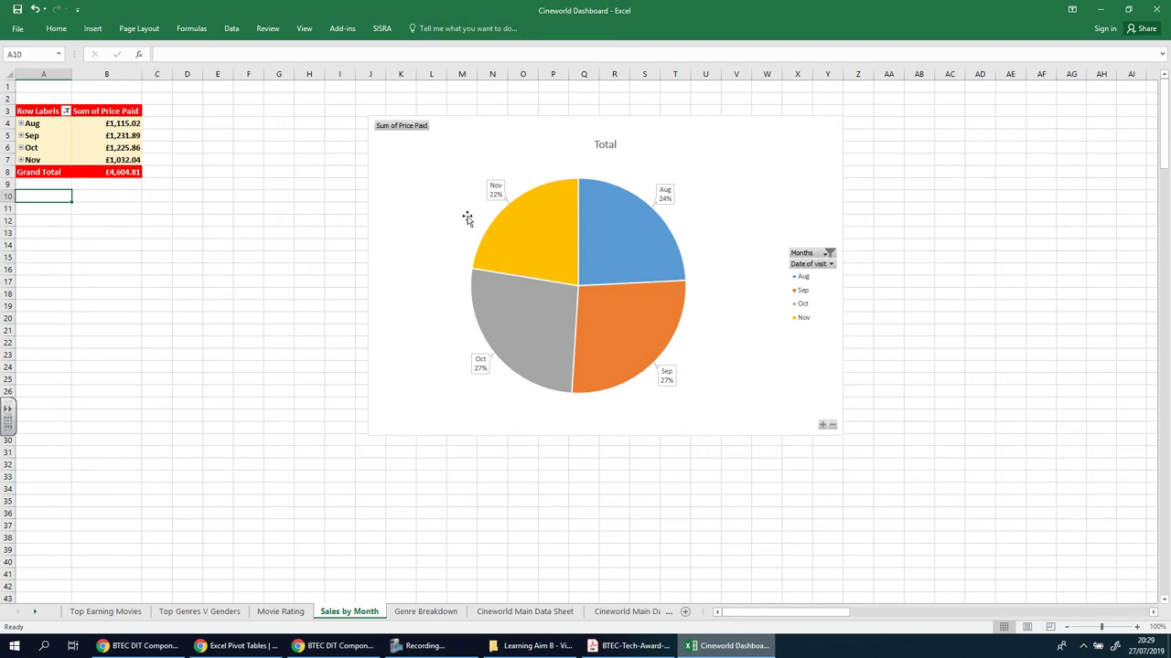
Change the pie chart's title to "Total Sales Revenue per Month".
left_click(605, 146)
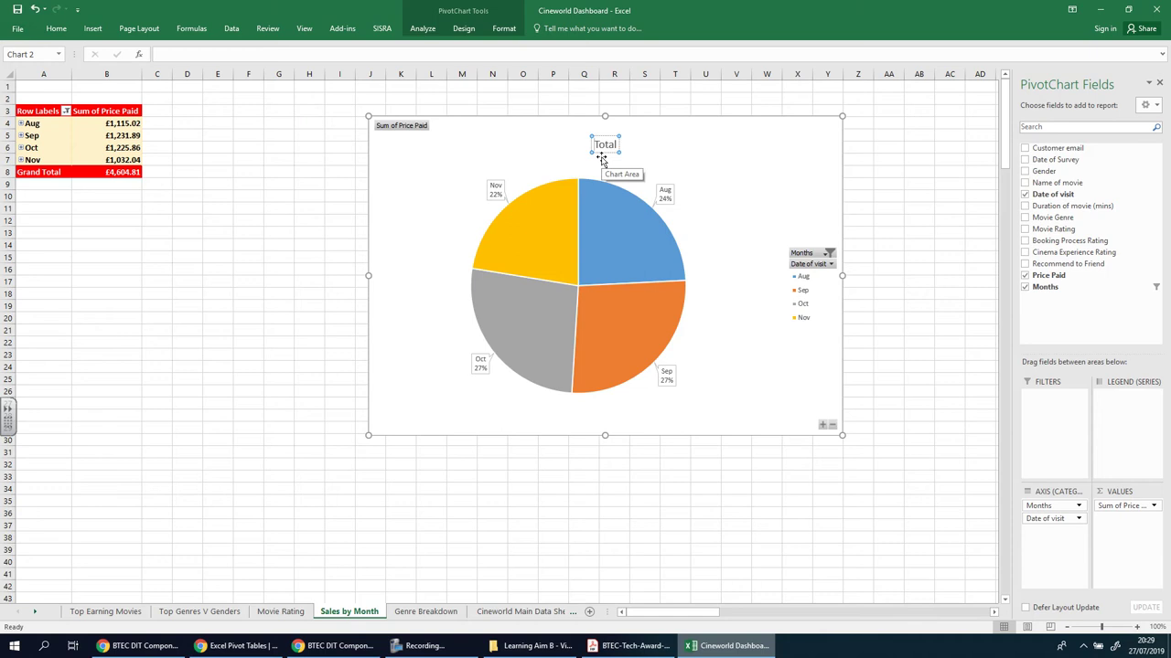
key("End")
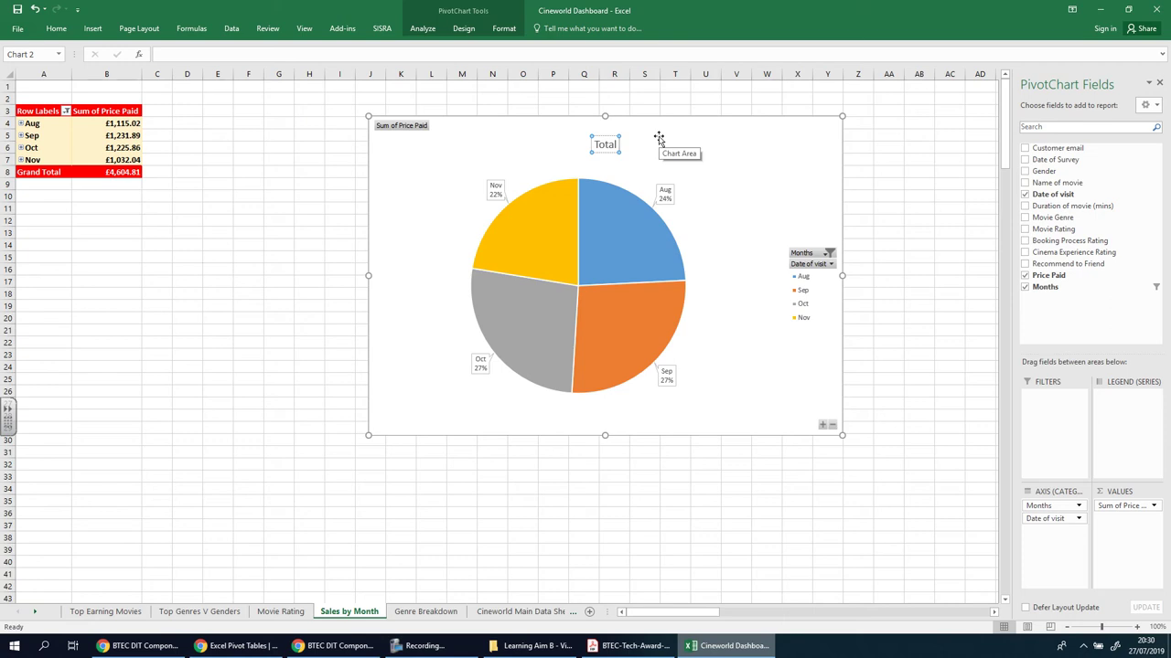
type("Sales Rev")
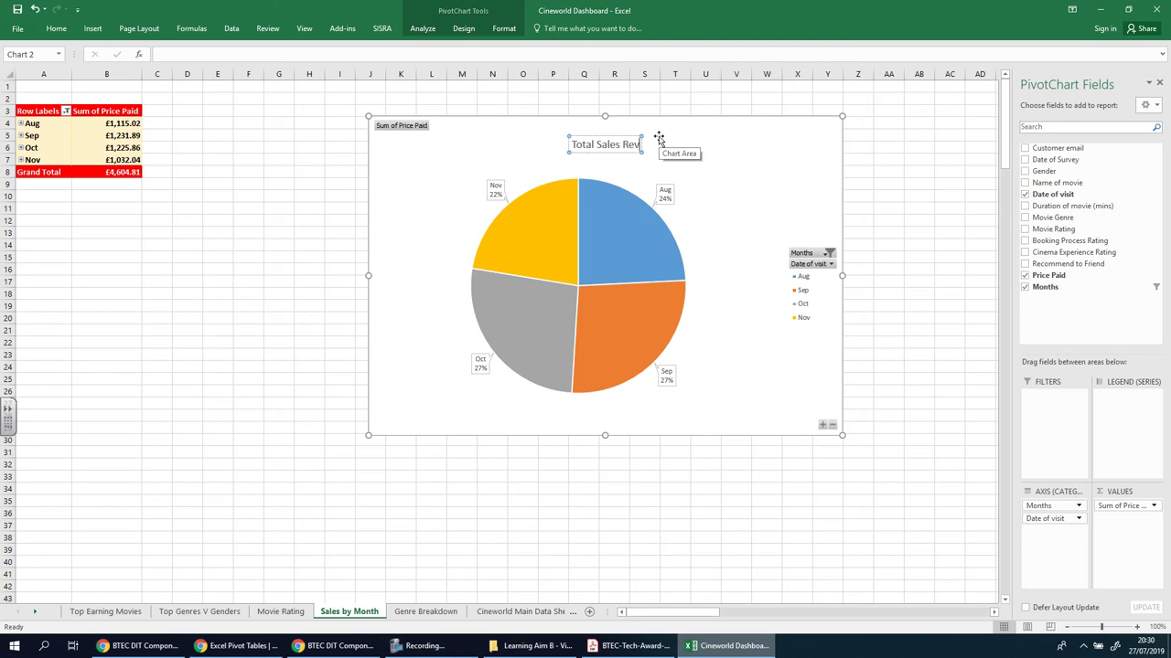
type("enue")
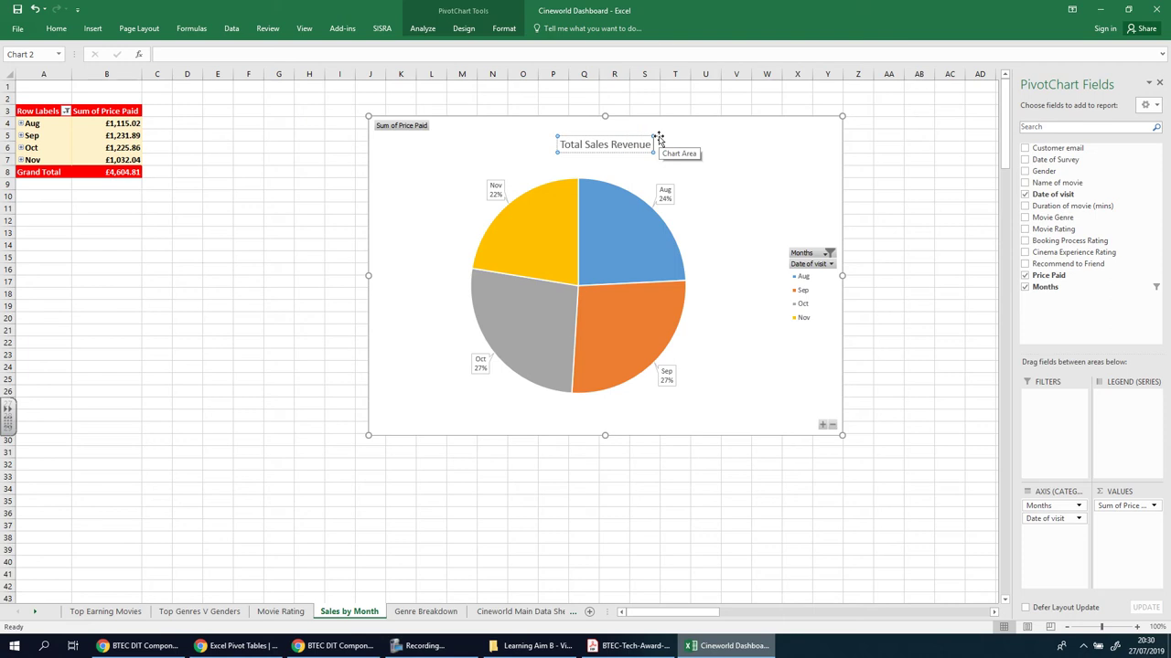
type(" per Month")
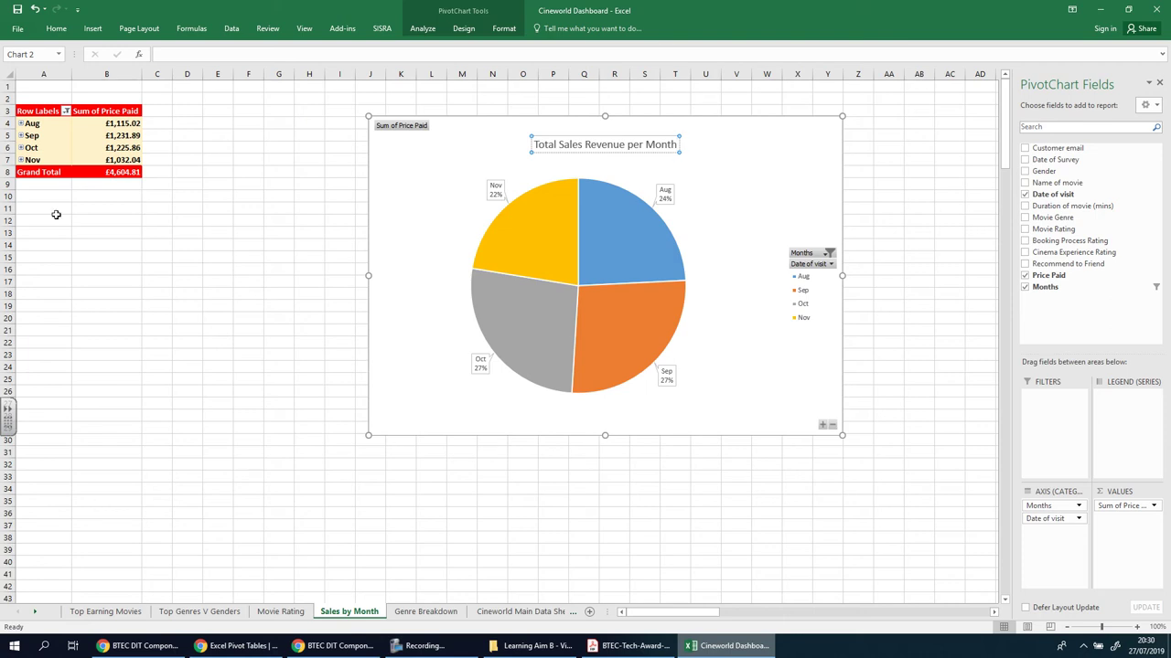
left_click(101, 220)
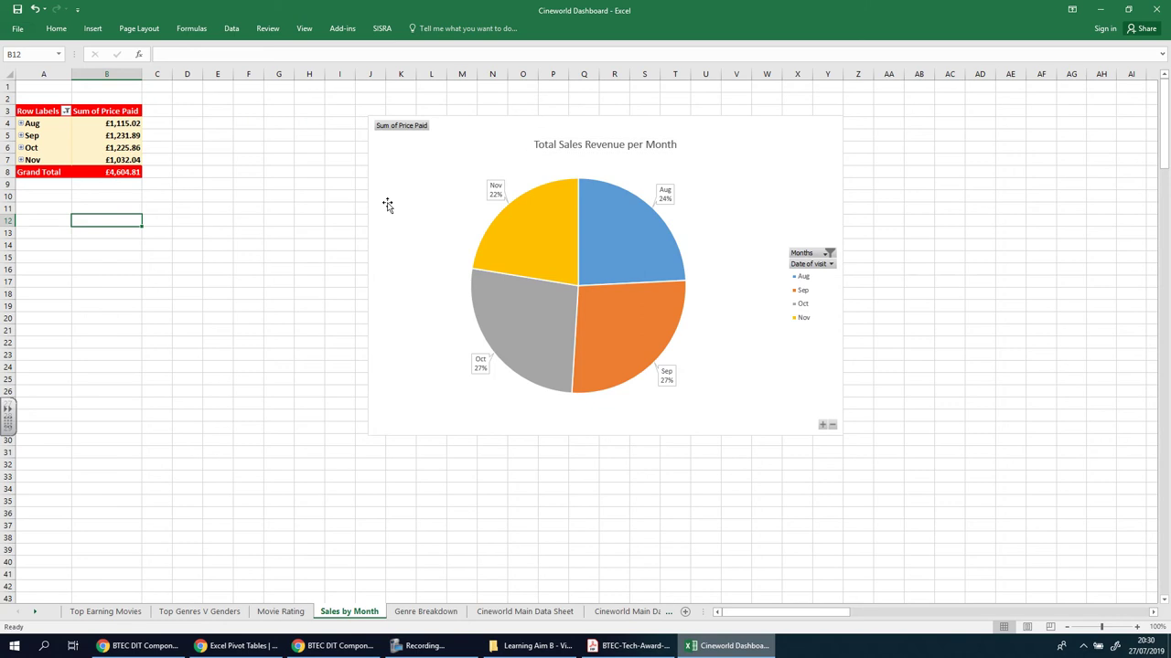
left_click(102, 30)
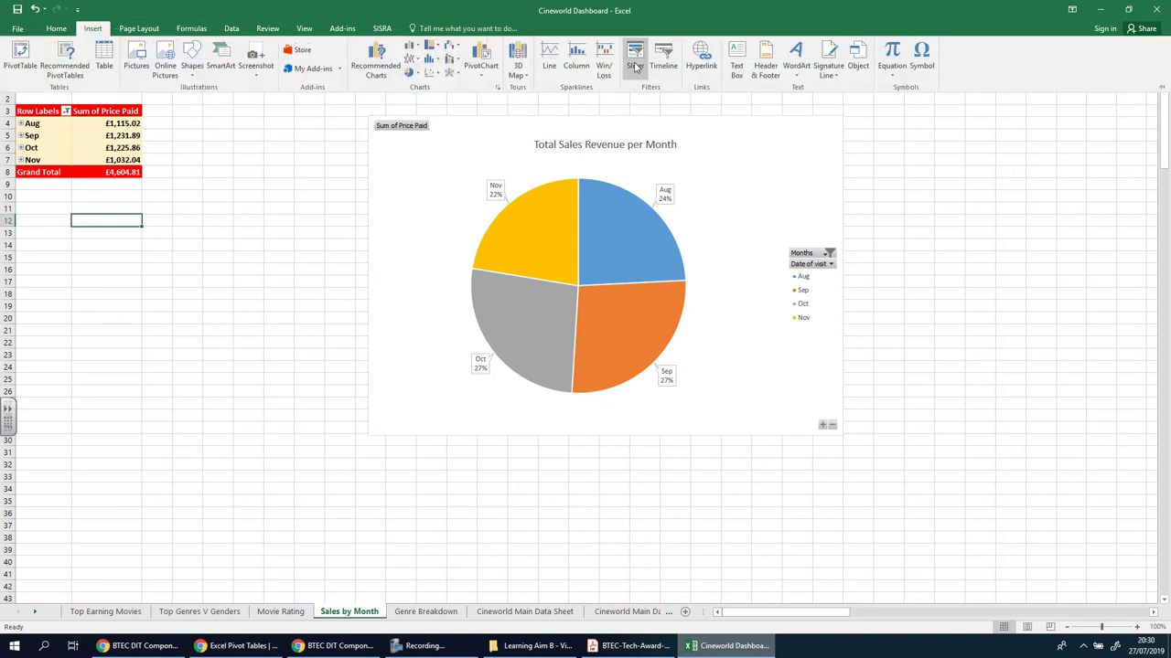
key("Escape")
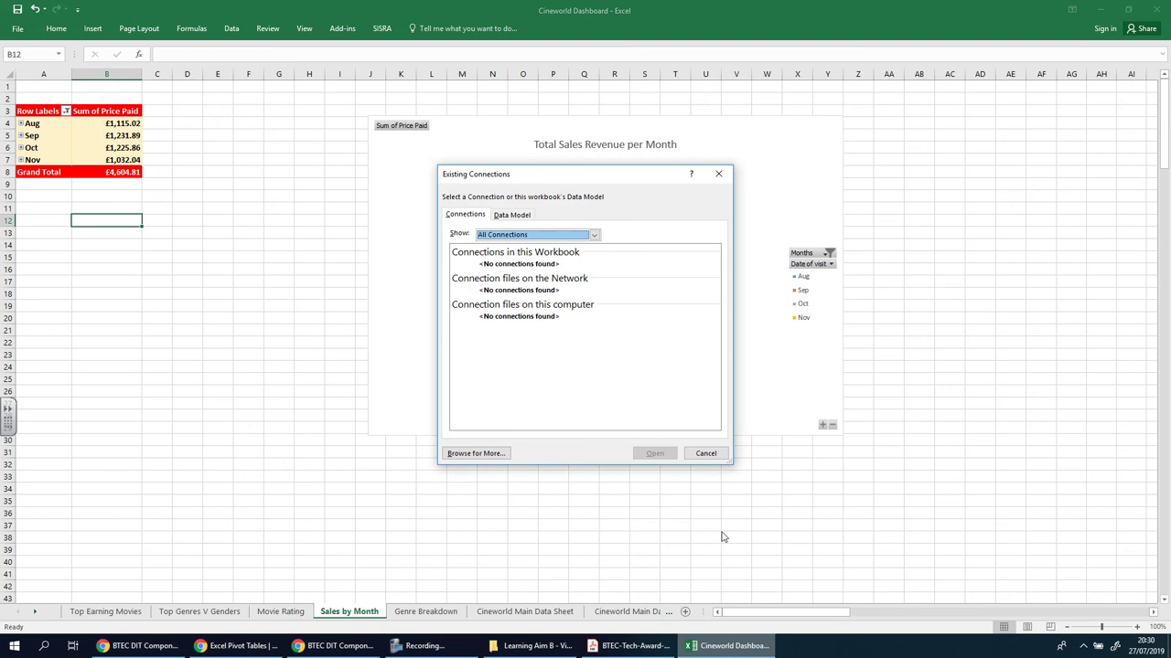
left_click(705, 453)
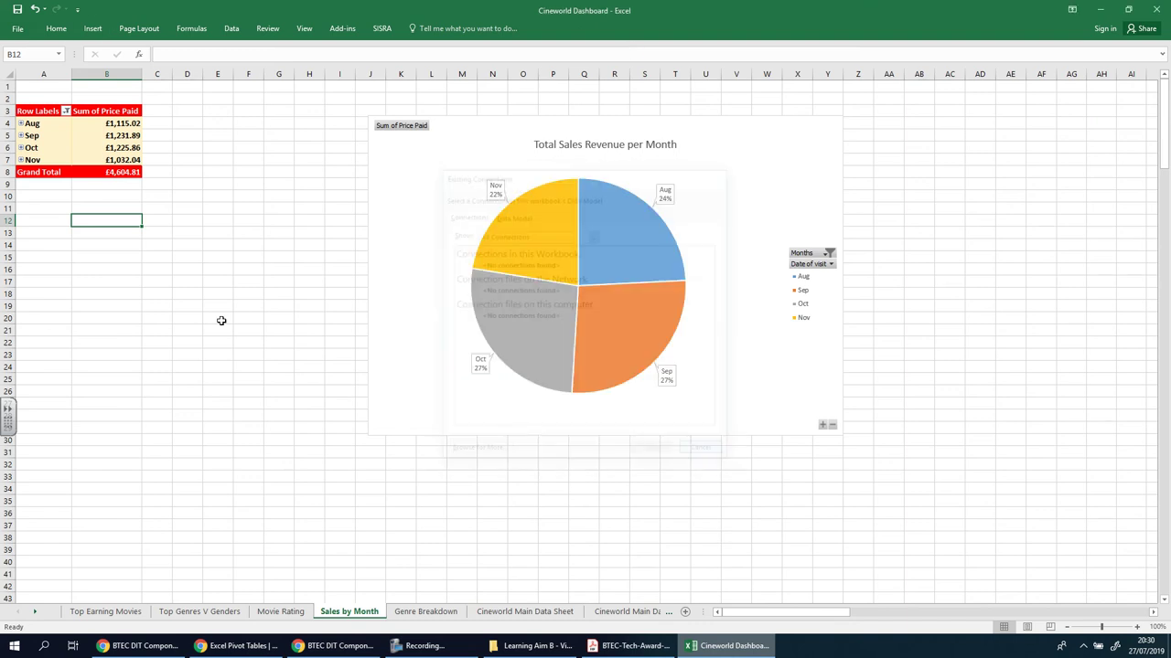
Insert a Months slicer for the sales pivot table and place it just below the table.
left_click(101, 146)
left_click(93, 28)
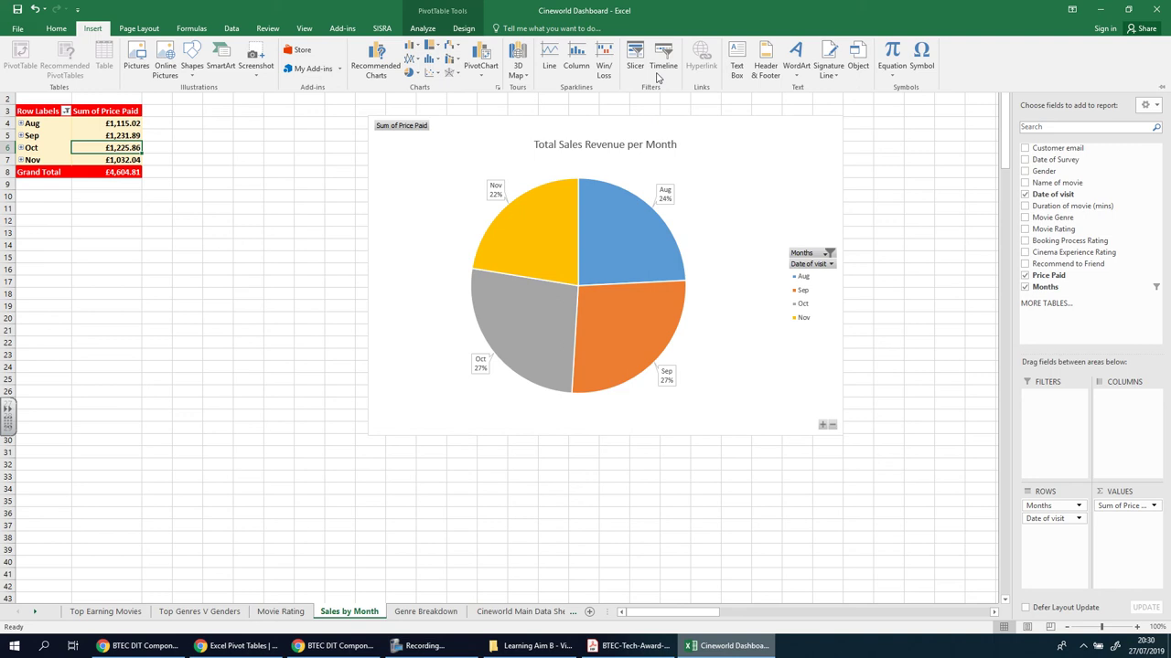
left_click(634, 60)
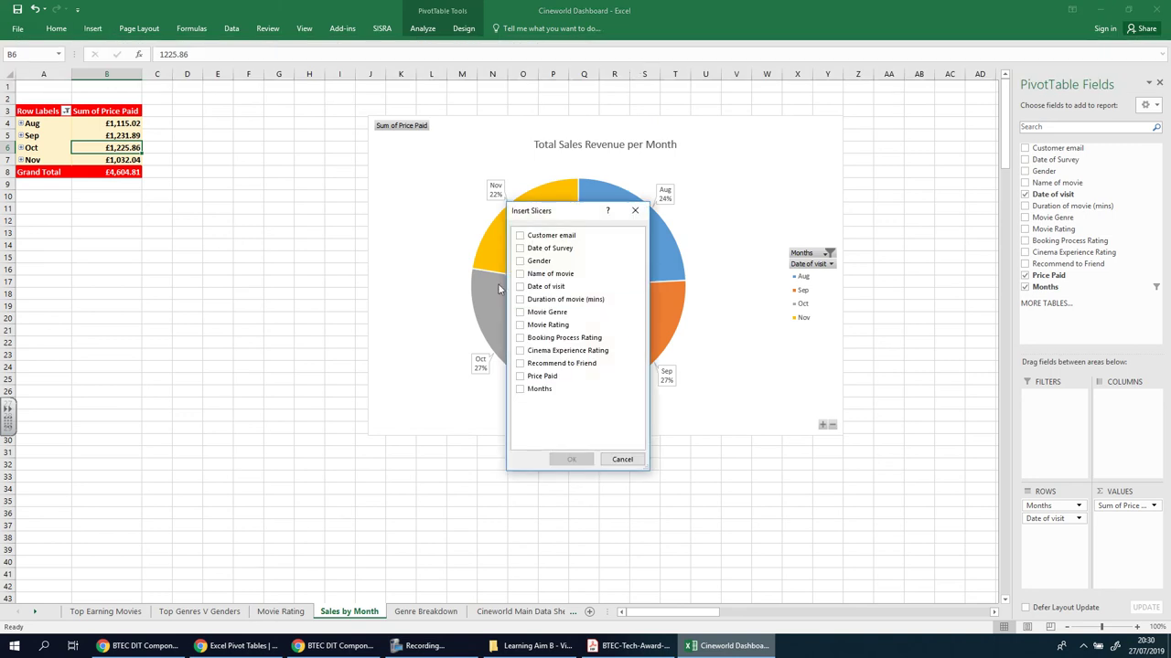
left_click(518, 391)
left_click(558, 459)
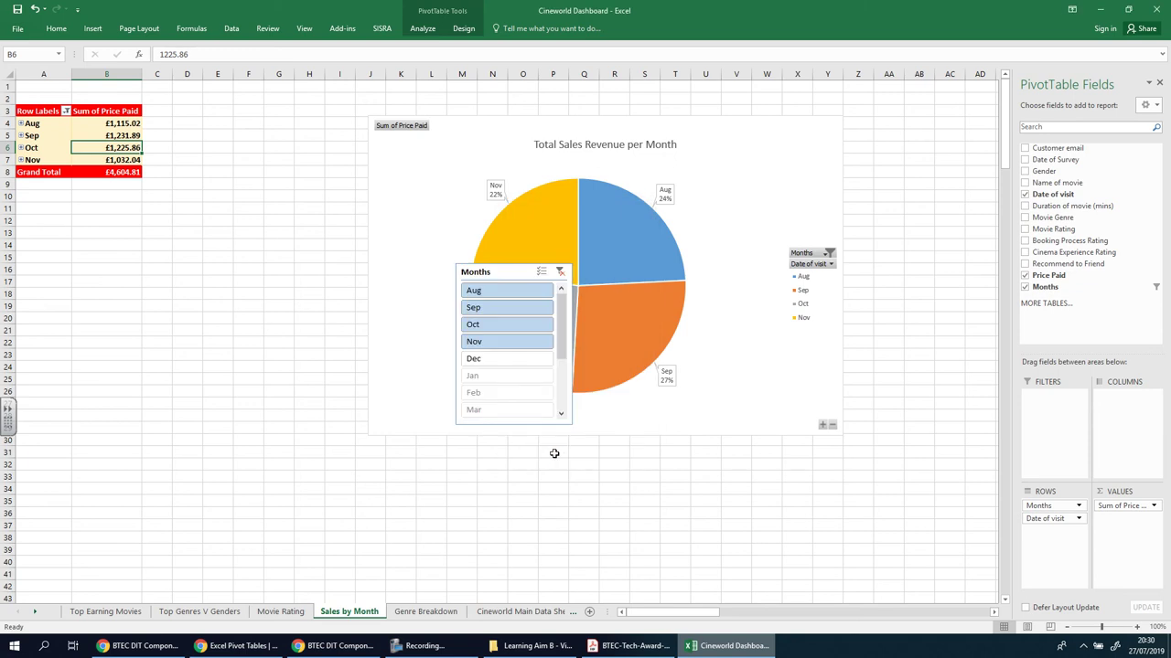
left_click_drag(501, 278, 69, 215)
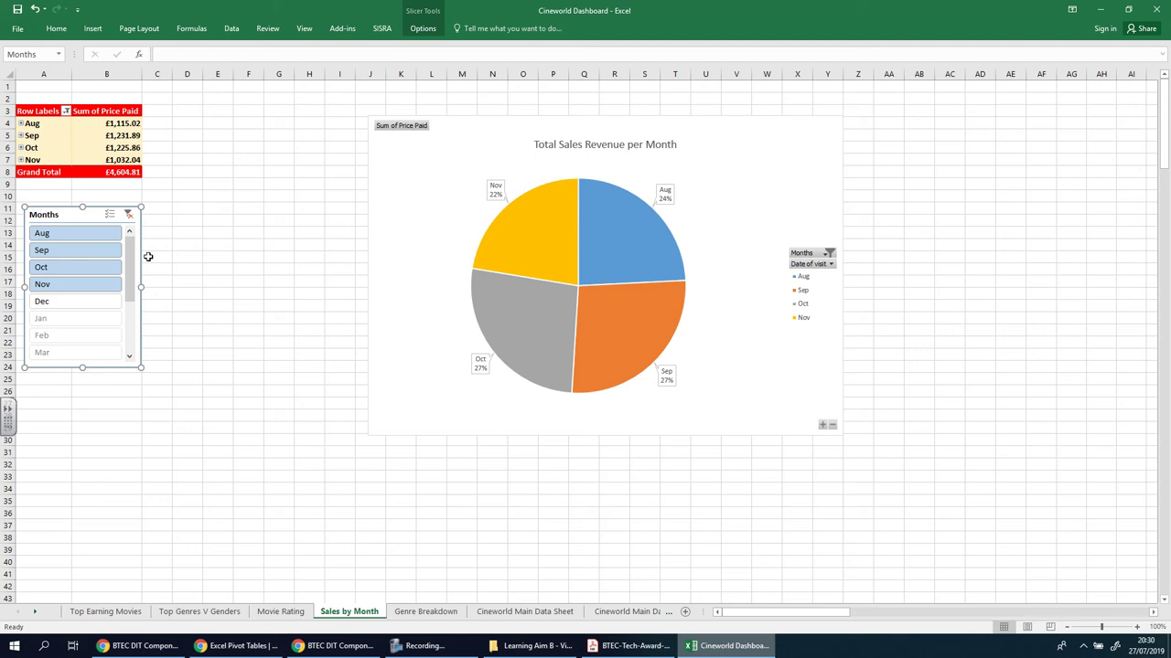
Try the Months slicer on Aug and Sep individually, and use multi-select to filter the chart to Aug and Oct.
left_click(53, 236)
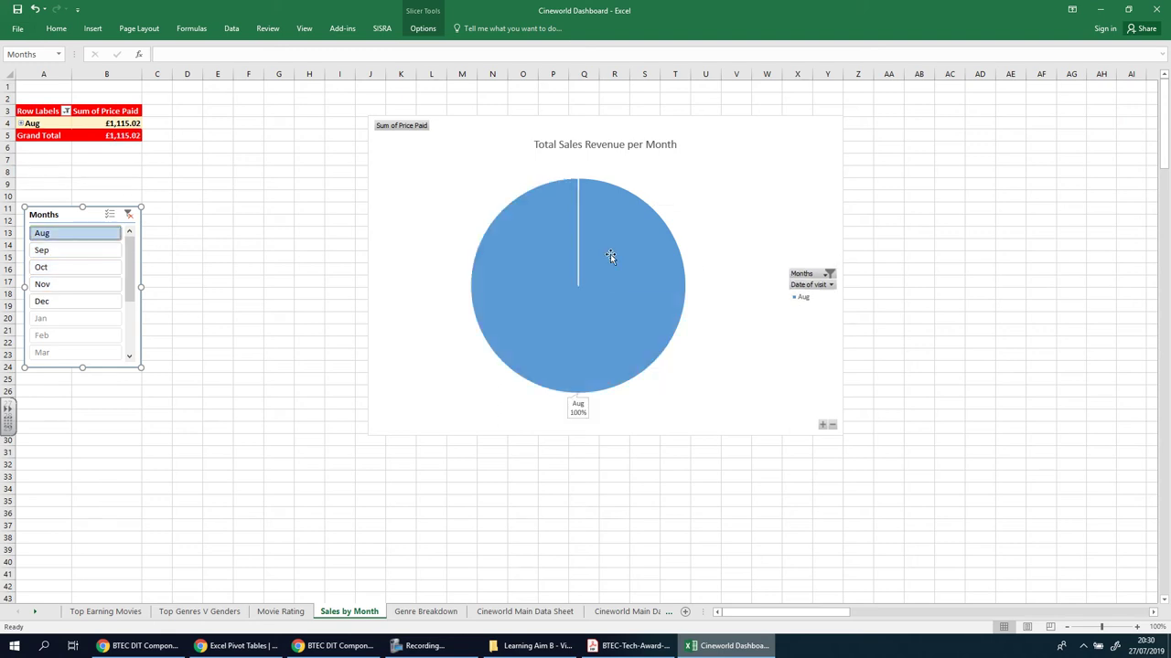
left_click(73, 250)
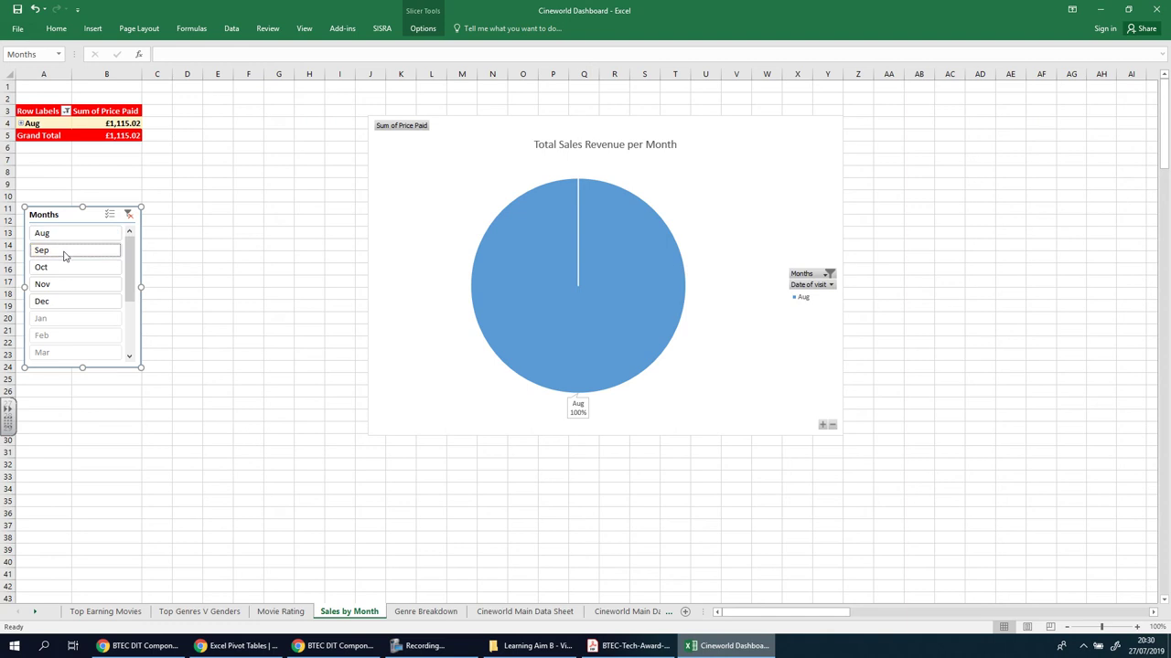
left_click(110, 214)
left_click(79, 235)
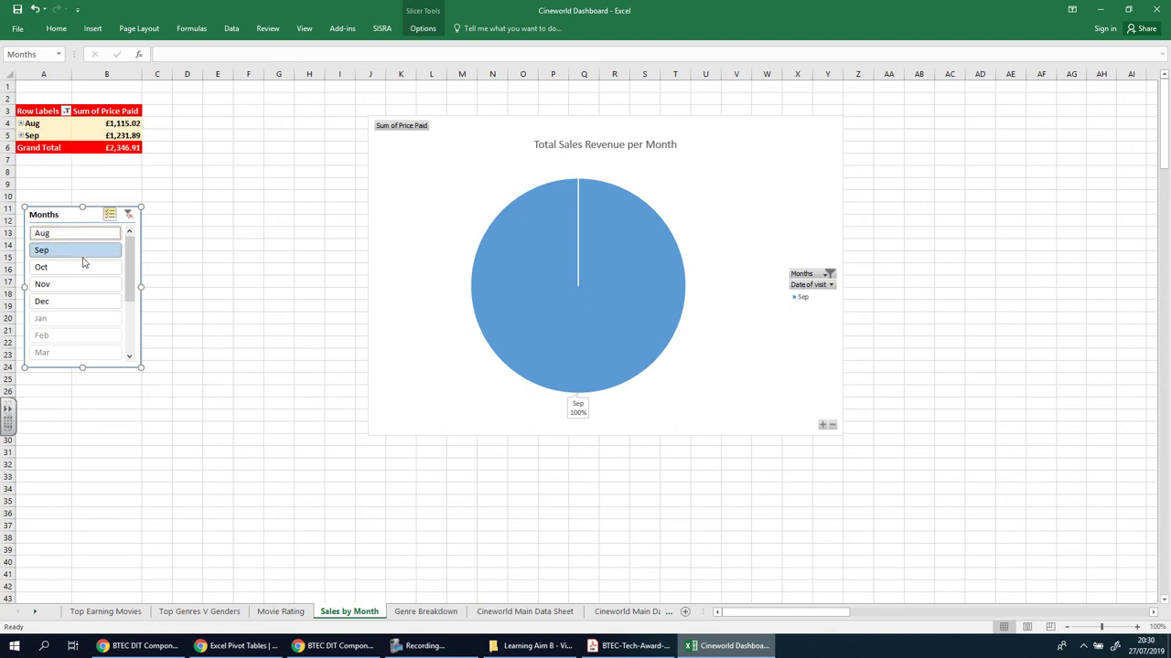
left_click(78, 267)
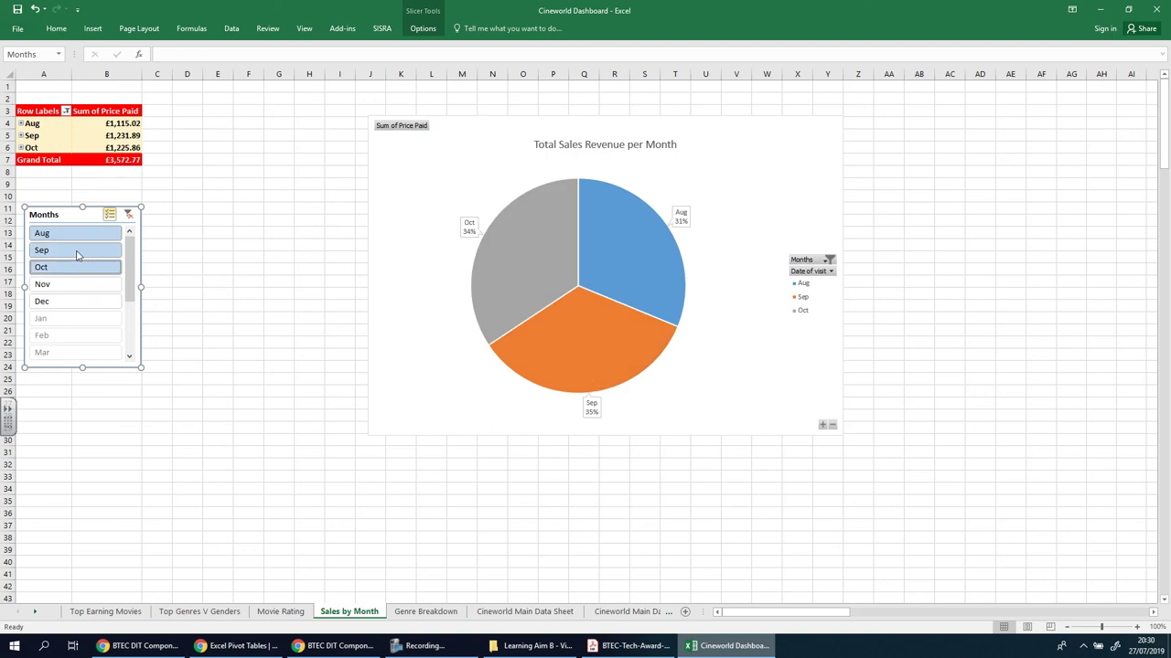
left_click(73, 251)
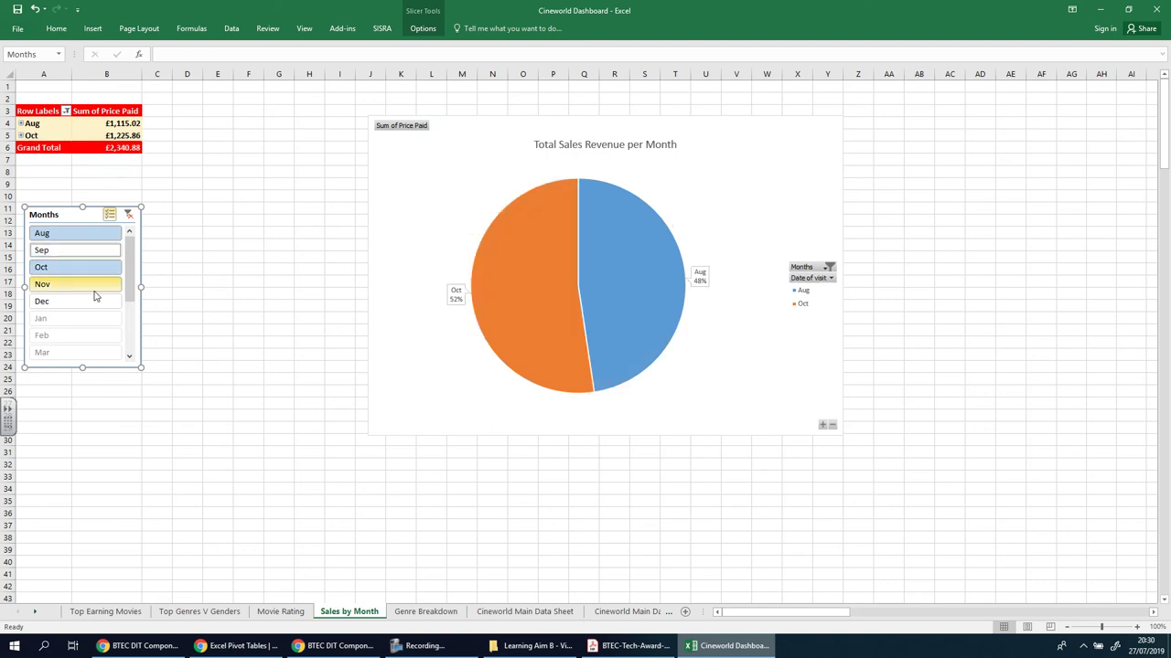
Add Sep and Nov to the Months slicer's selection, and move the slicer beside the sales pivot table in columns D to G.
left_click(96, 251)
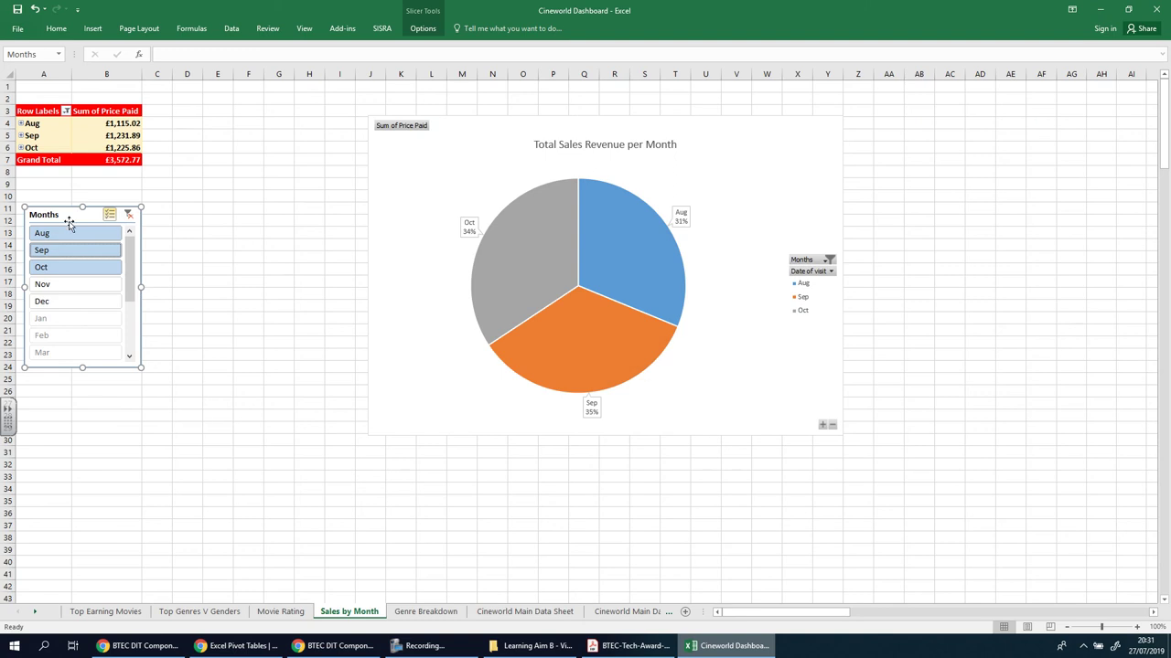
left_click_drag(67, 220, 214, 112)
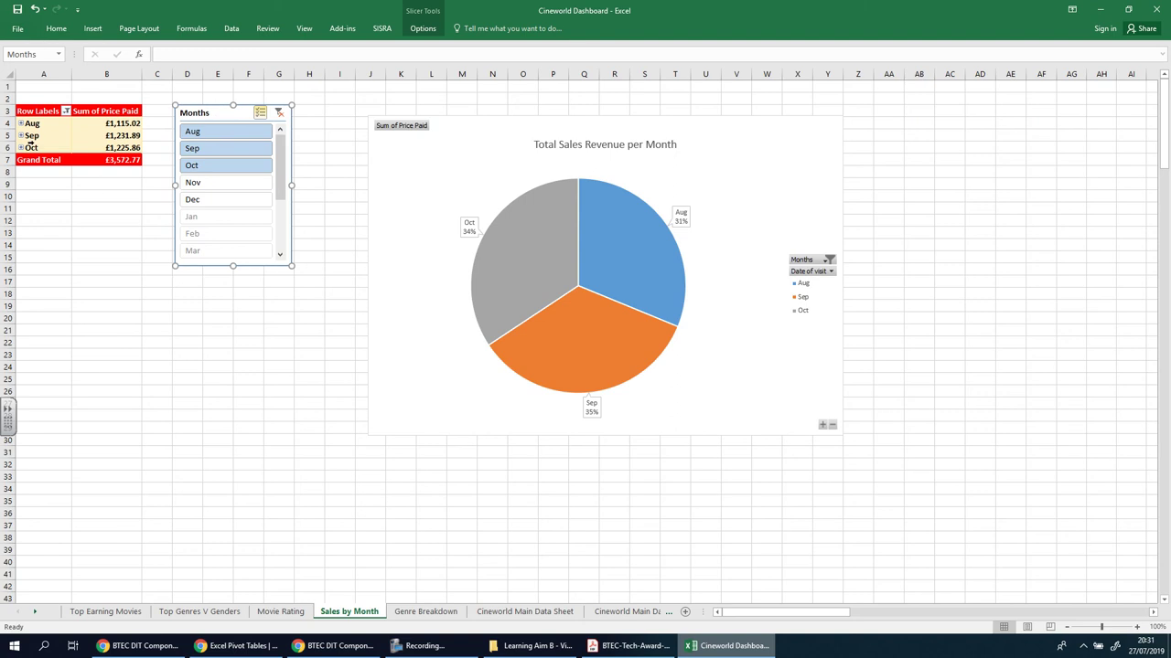
left_click(23, 127)
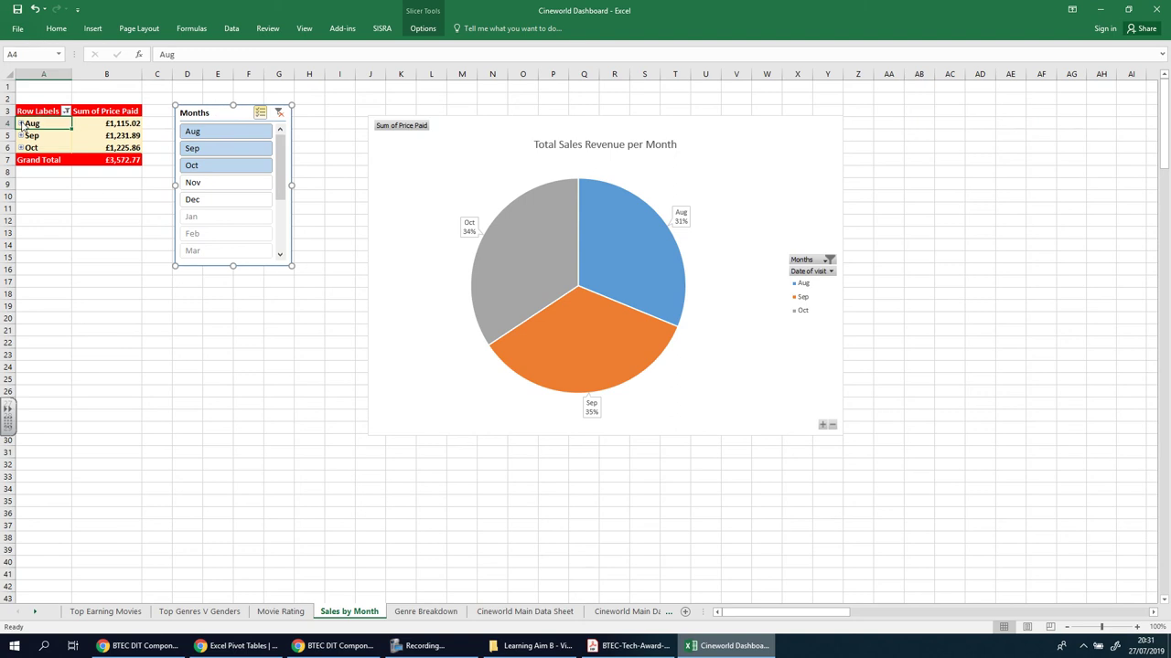
left_click(20, 123)
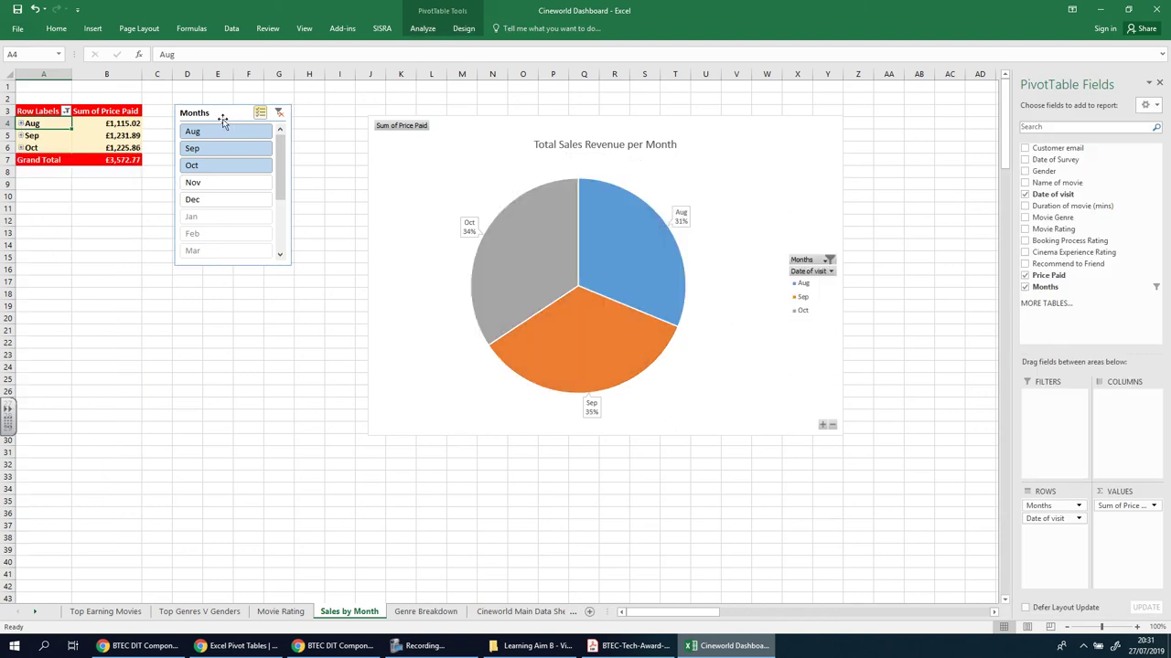
left_click(93, 33)
left_click(93, 33)
left_click(231, 182)
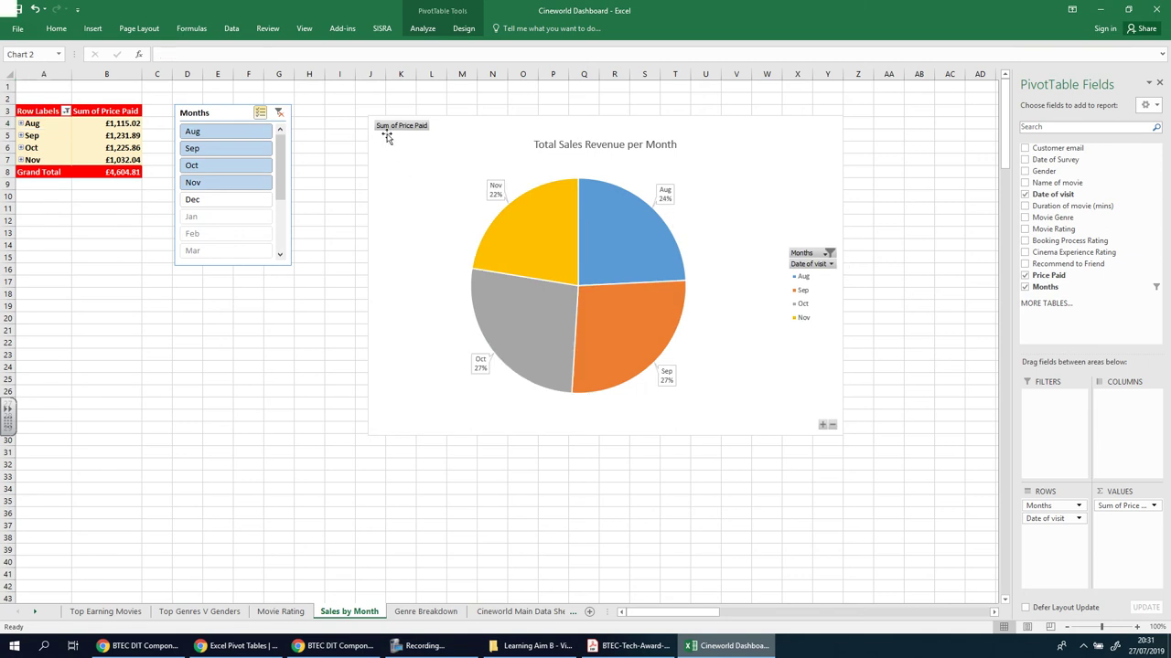
Widen the pie chart on both sides so it runs from just beside the slicer to about column AB, and deselect it.
left_click(367, 116)
left_click_drag(367, 116, 316, 108)
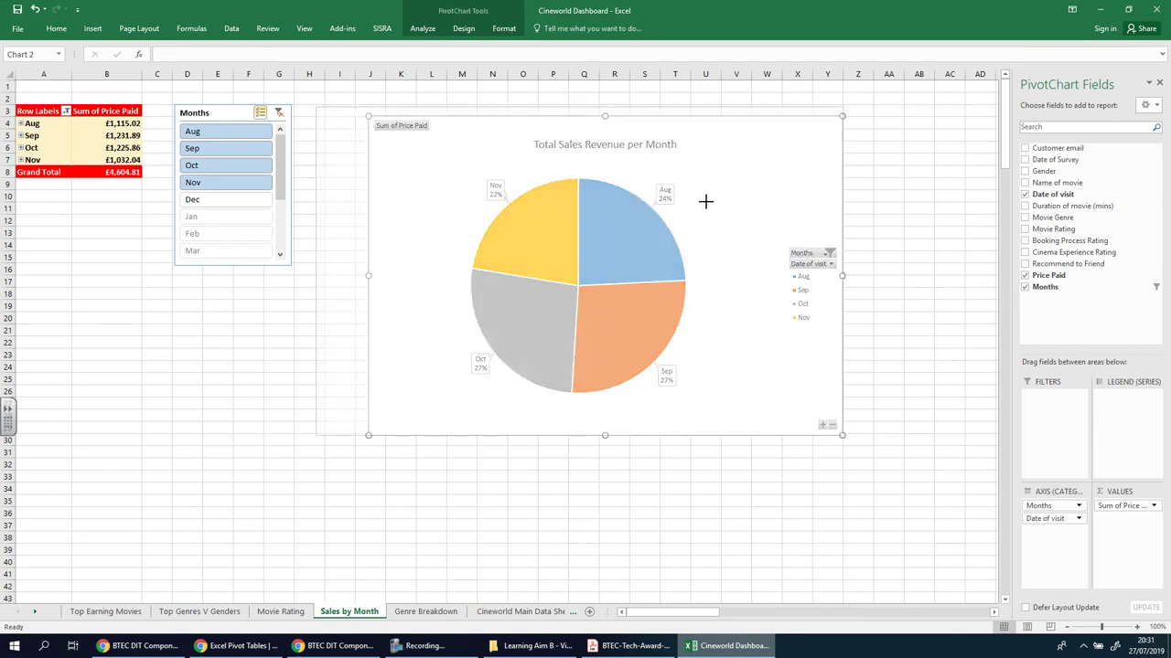
left_click_drag(841, 272, 941, 264)
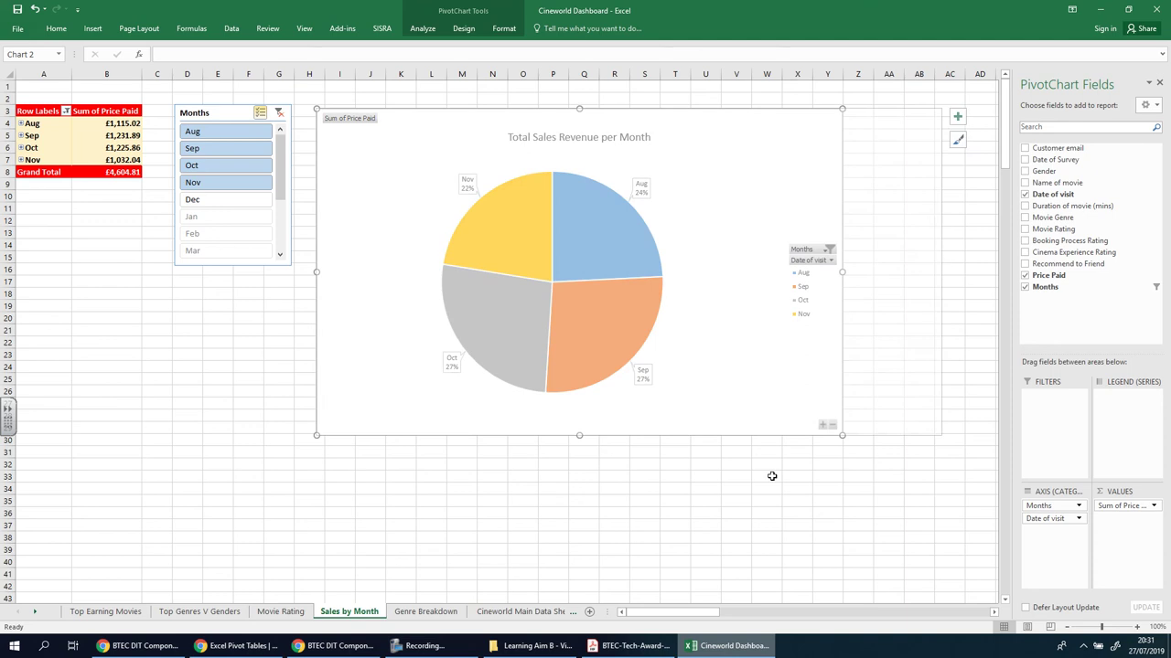
left_click(562, 501)
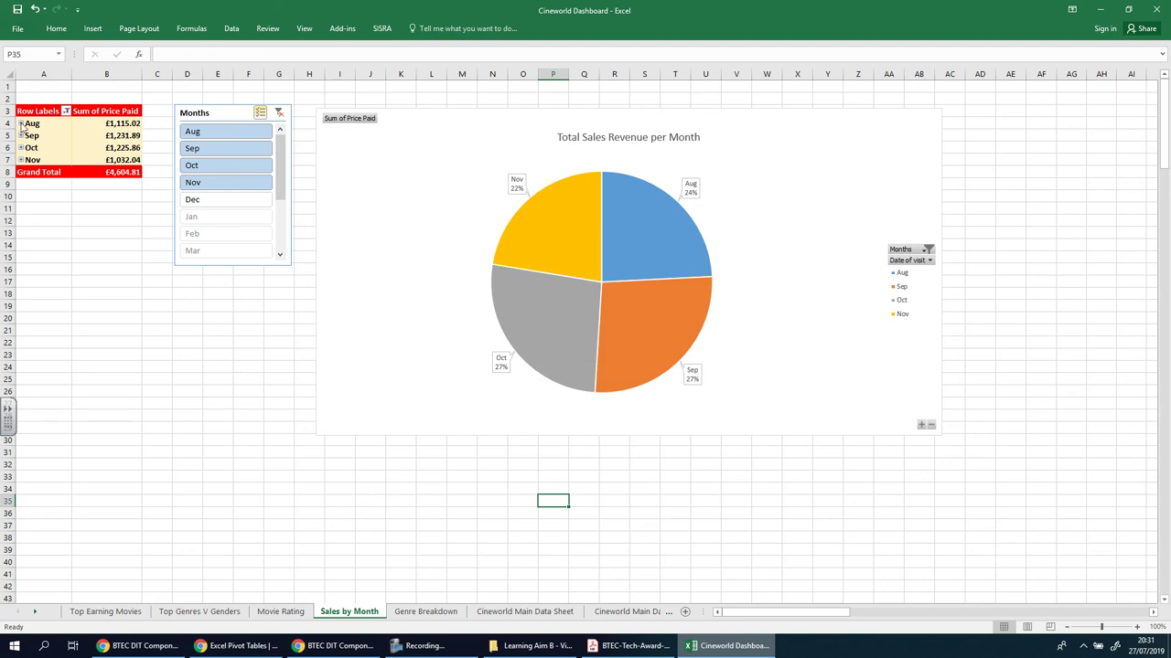
Expand the Aug row of the sales pivot table into individual dates, and collapse it again.
left_click(21, 123)
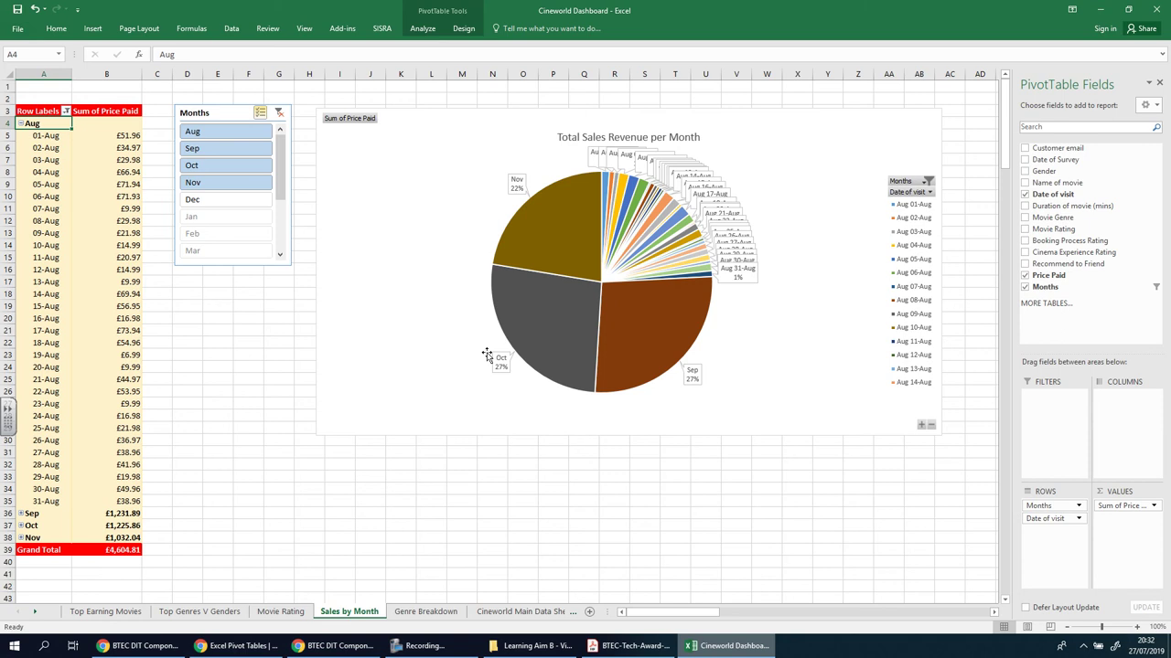
left_click(21, 123)
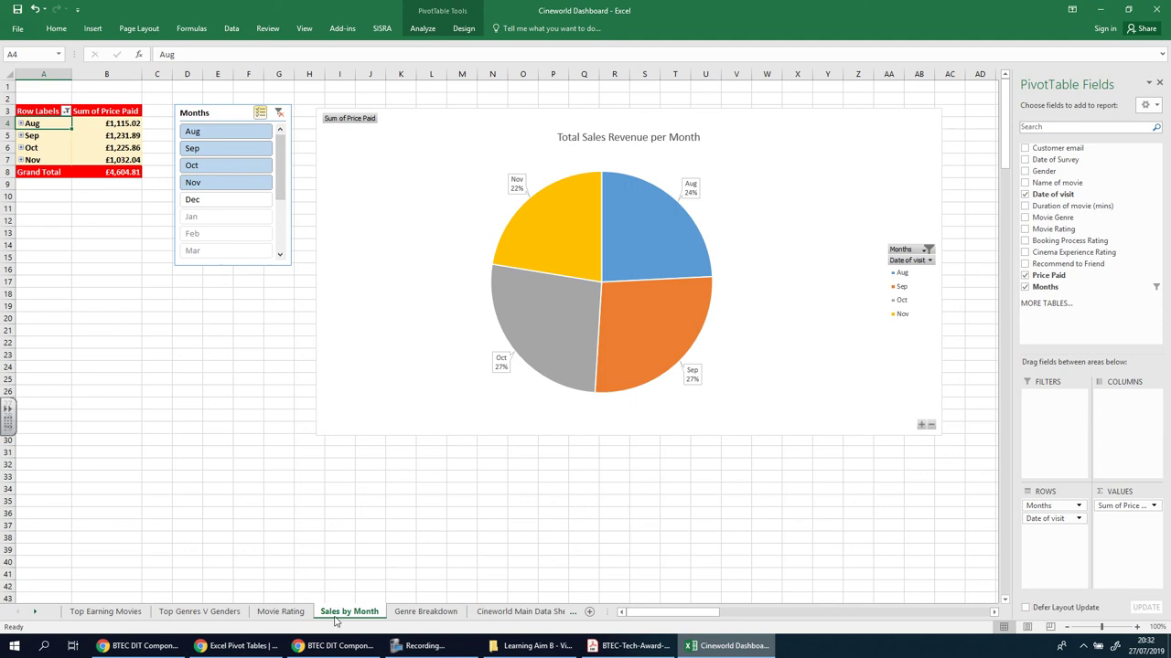
Look through the Movie Rating, Top Genres V Genders, Sales by Month and Top Earning Movies sheets, finishing on Genre Breakdown.
left_click(284, 612)
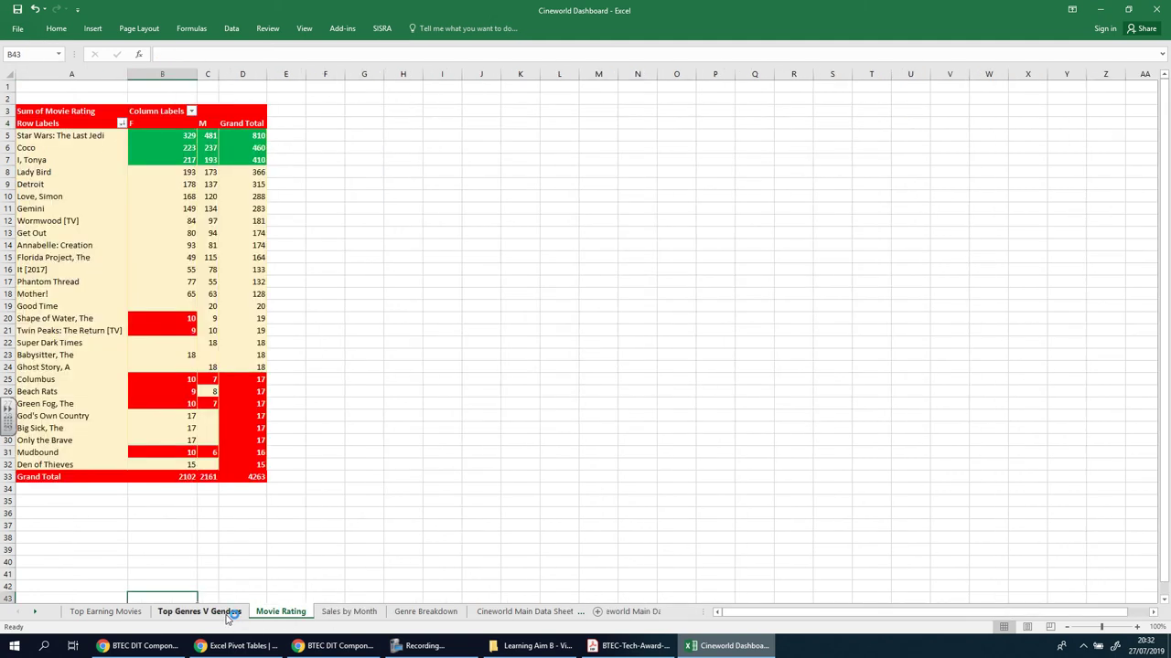
left_click(227, 615)
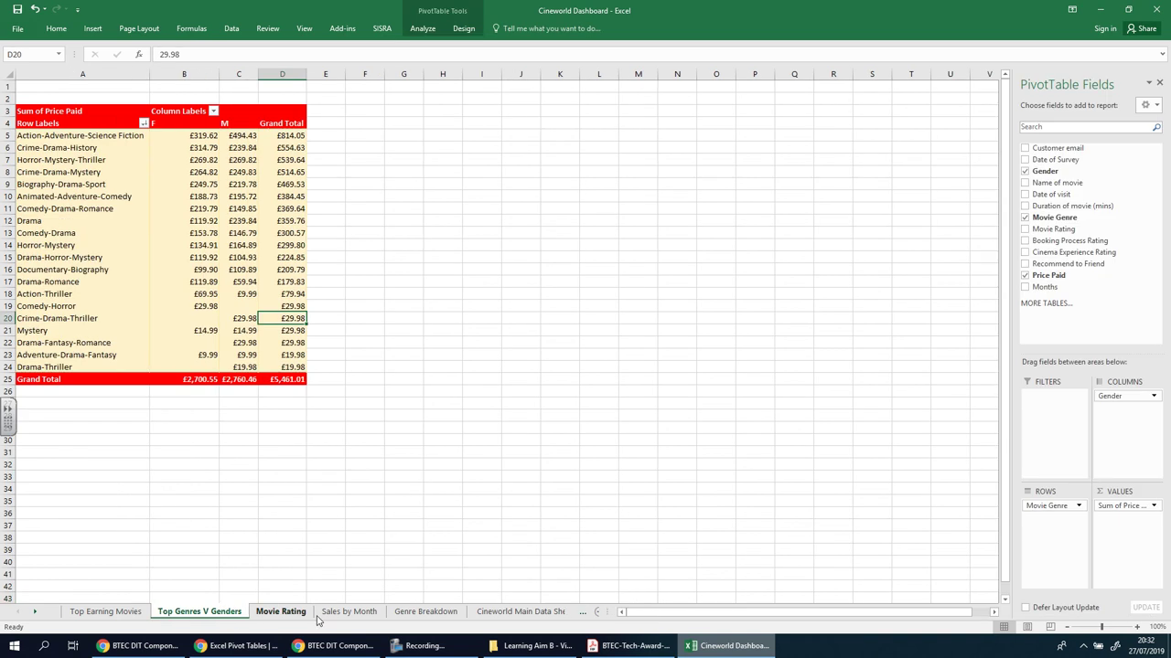
left_click(425, 612)
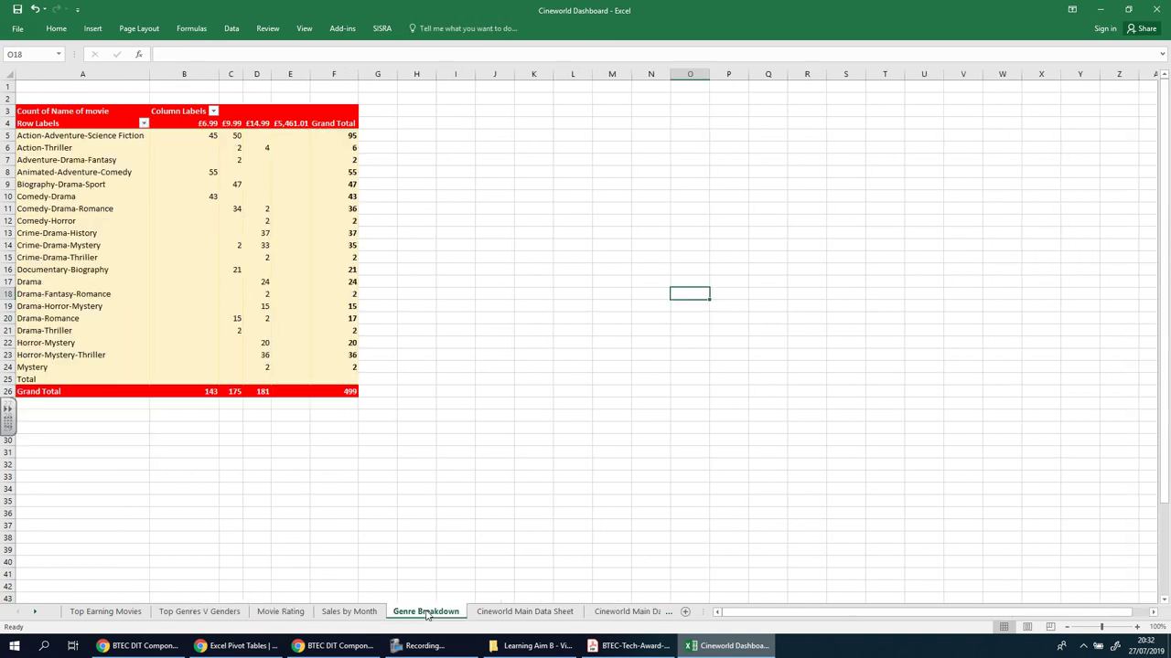
left_click(340, 612)
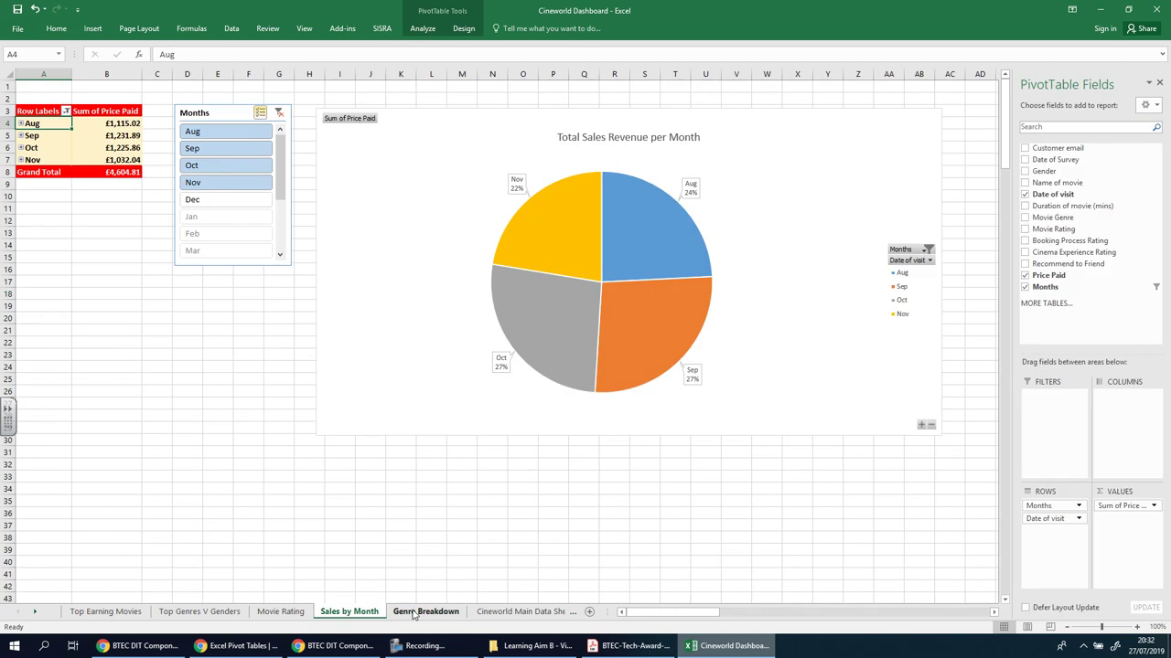
left_click(413, 613)
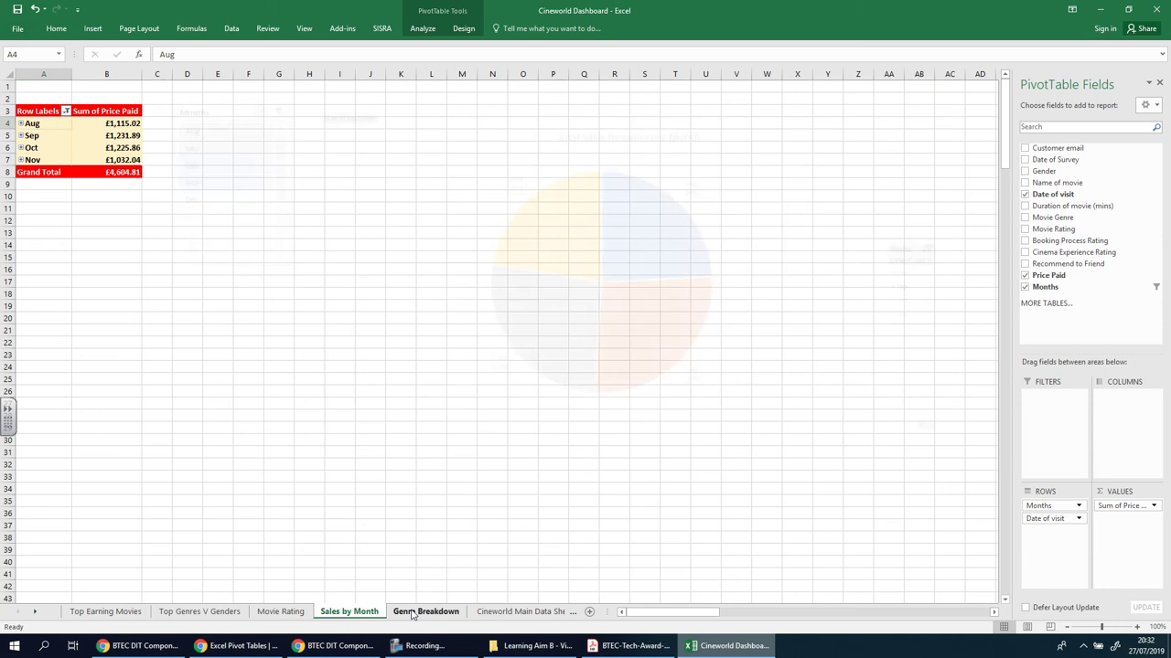
left_click(348, 613)
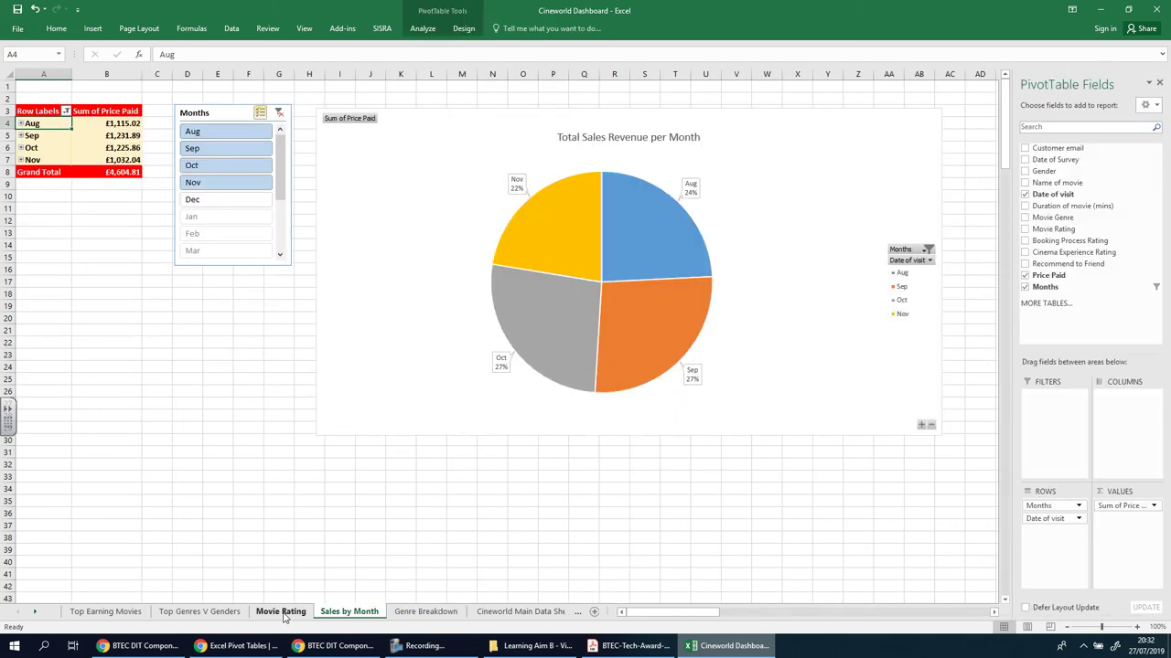
left_click(283, 615)
left_click(436, 614)
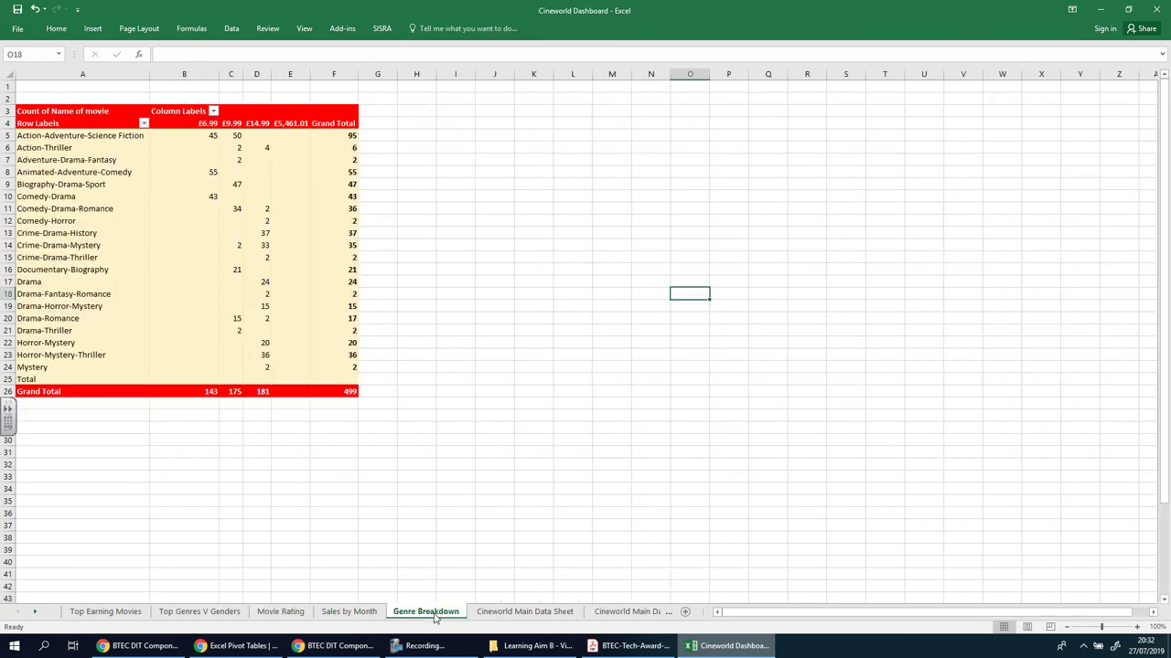
left_click(114, 613)
left_click(207, 612)
left_click(280, 612)
left_click(349, 612)
left_click(426, 612)
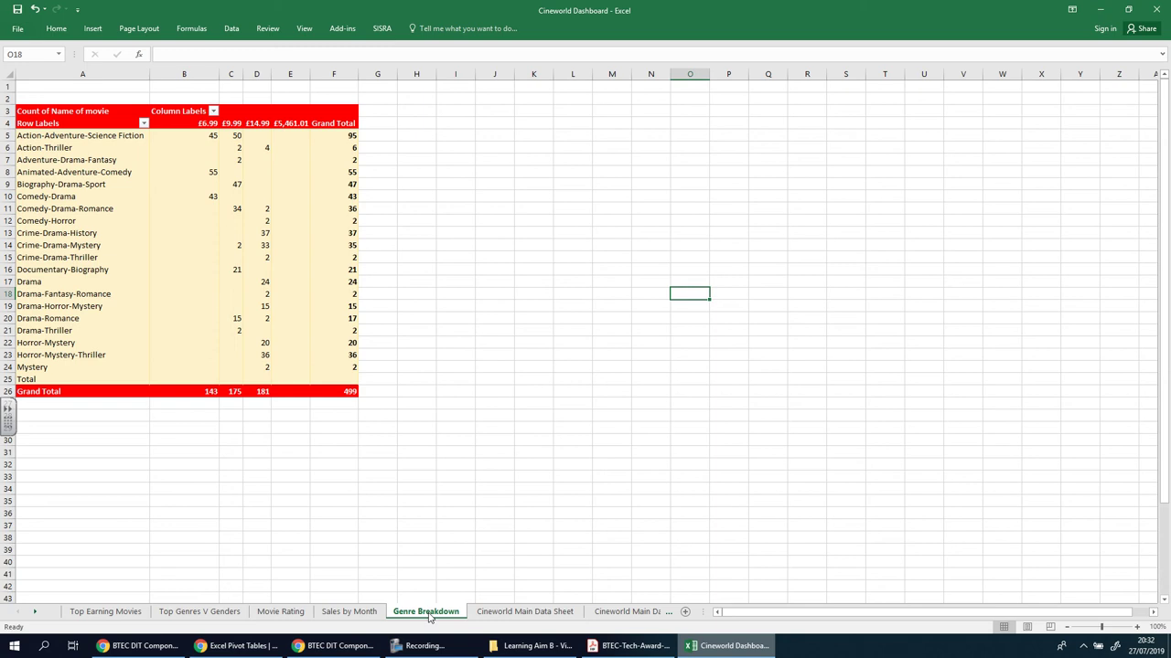
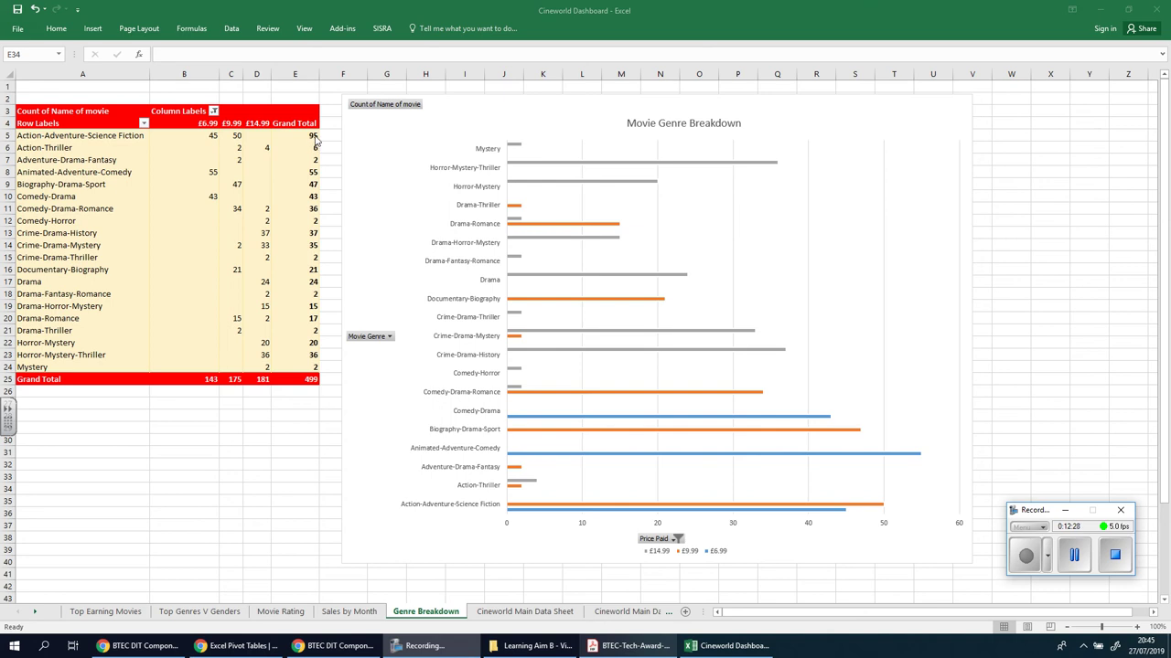
Examine the Action-Adventure-Science Fiction counts per ticket price in the Genre Breakdown pivot table, and view the chart's Price Paid filter options without changing them.
key("alt+Tab")
left_click_drag(314, 135, 19, 139)
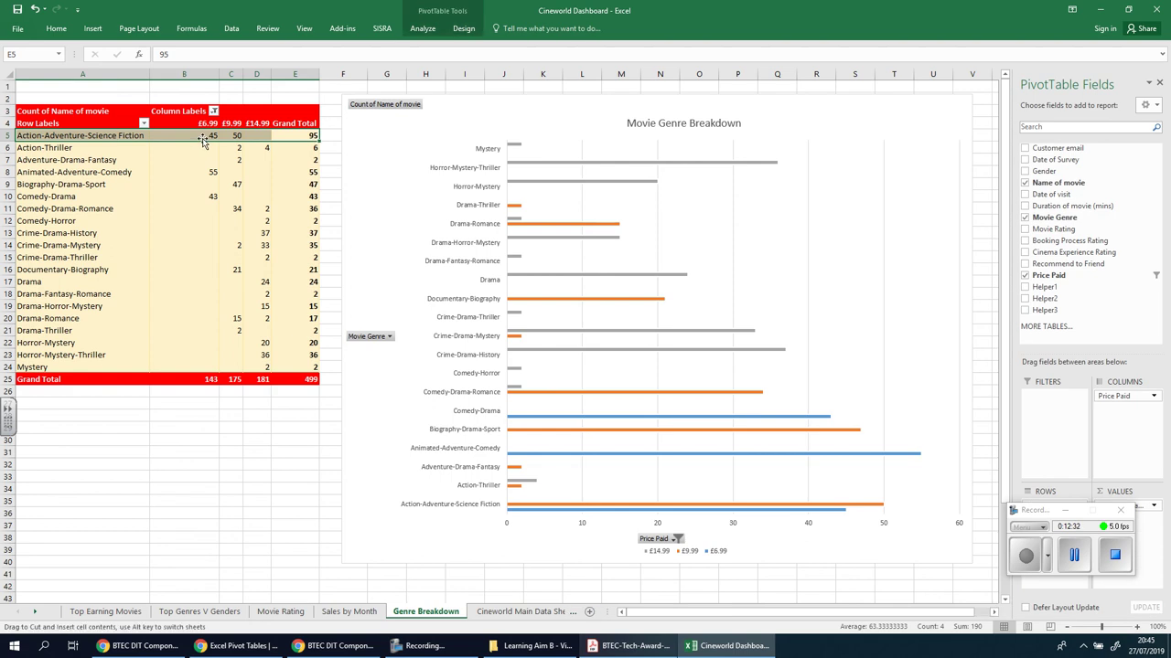
mouse_move(203, 135)
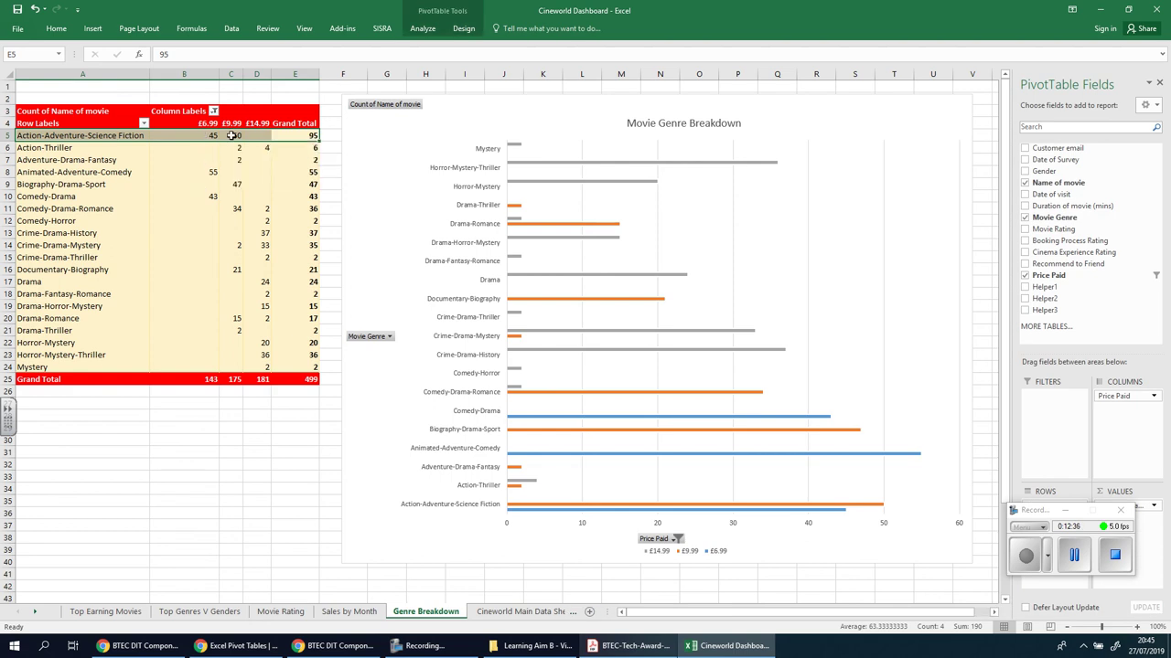
left_click(232, 135)
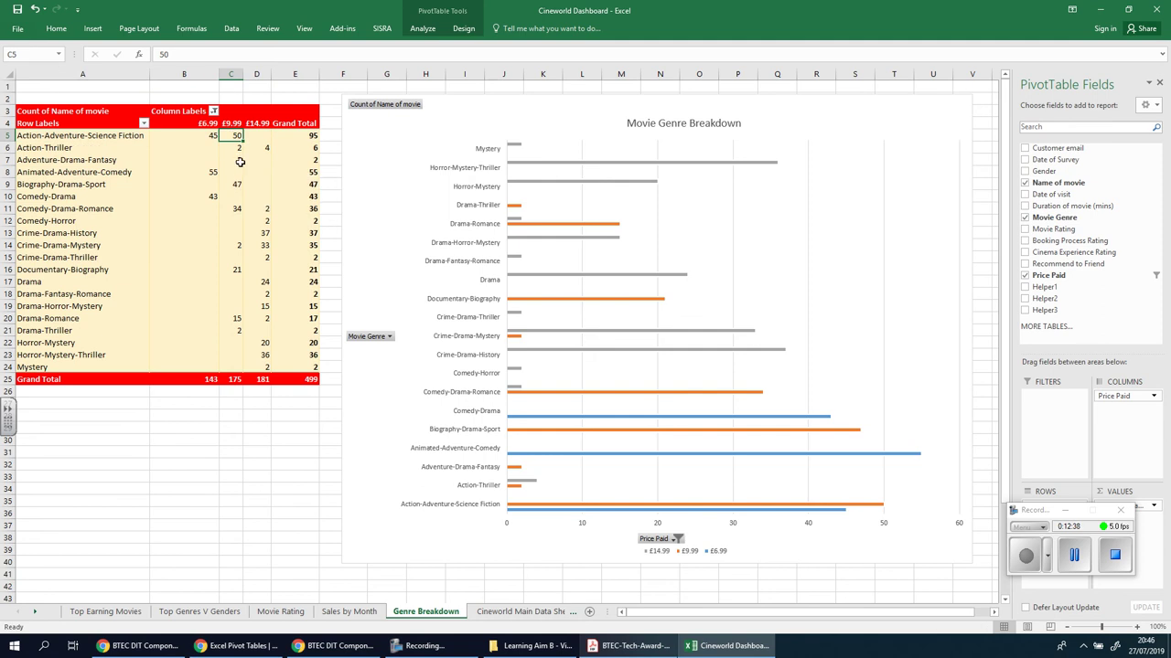
mouse_move(226, 187)
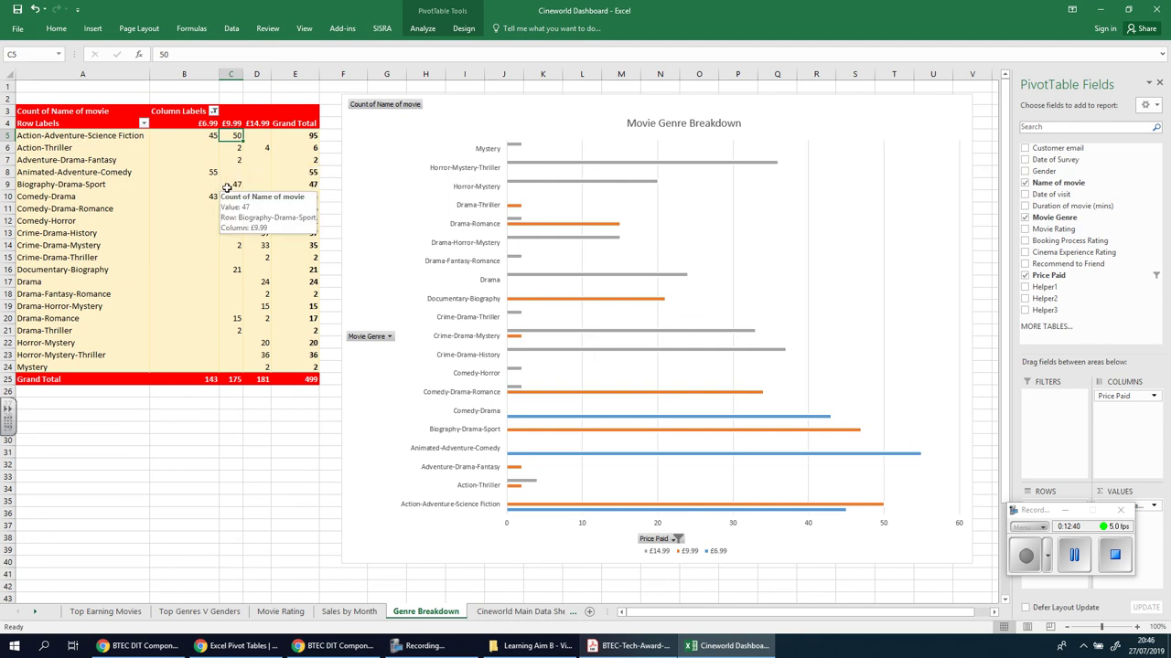
left_click(261, 136)
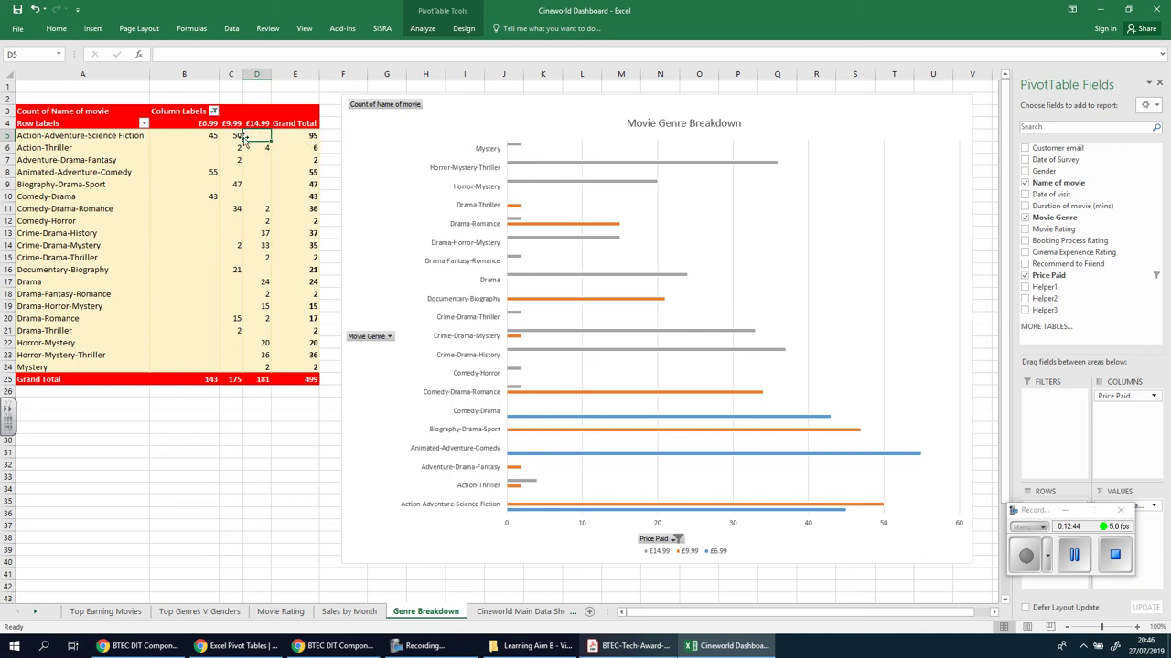
left_click(234, 136)
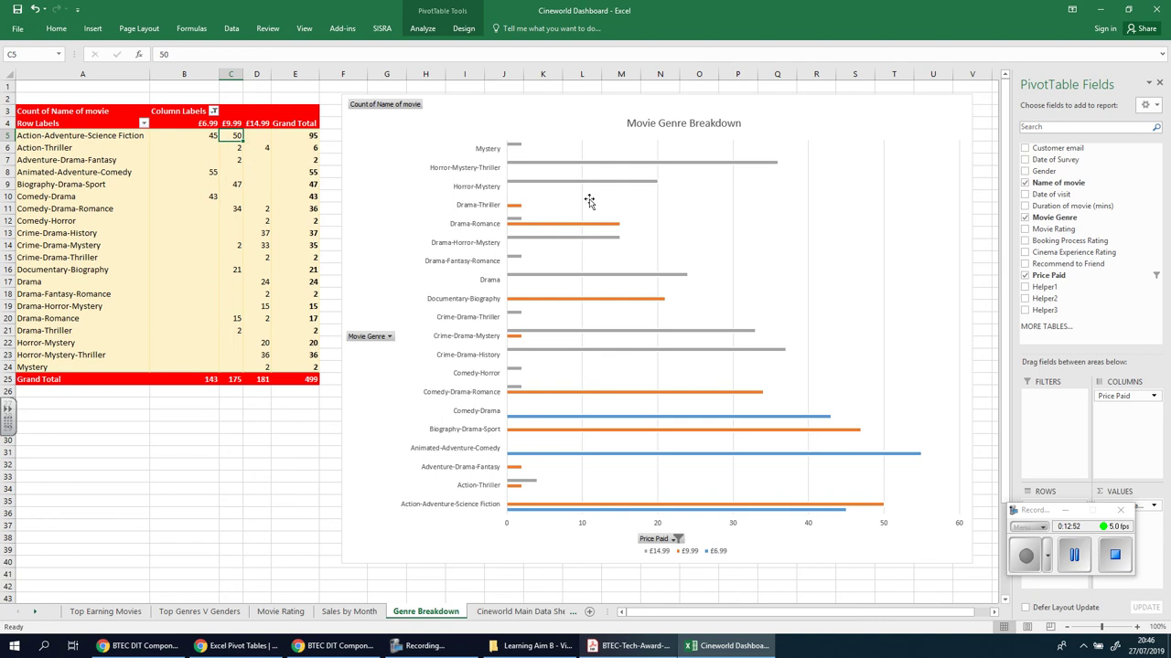
left_click(677, 540)
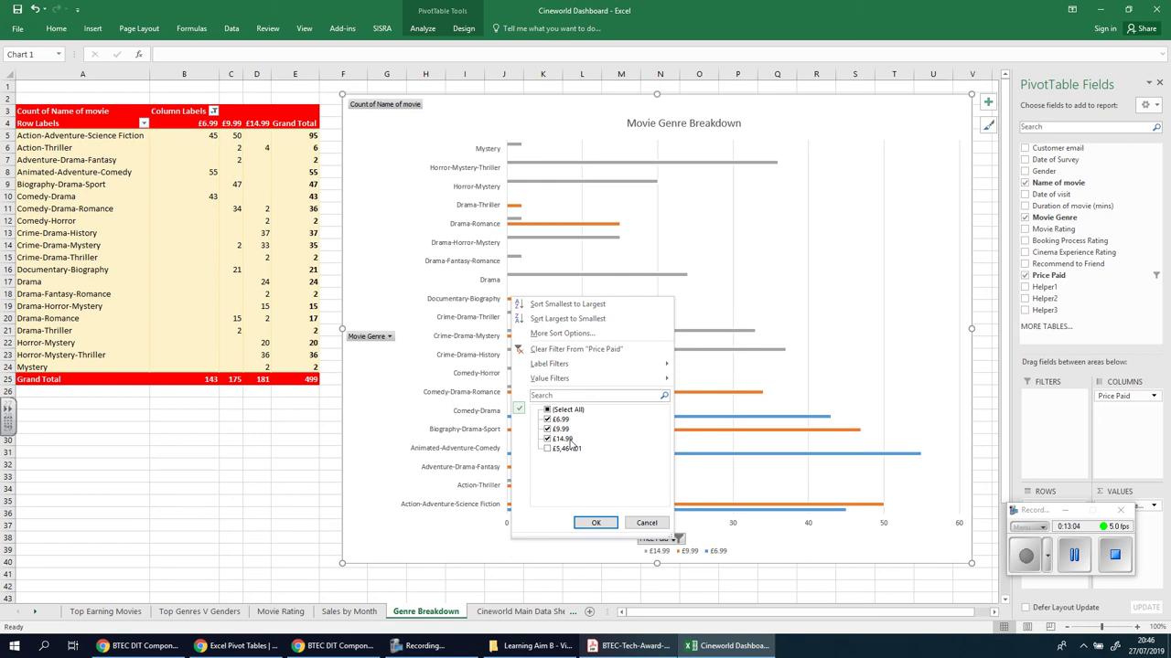
left_click(646, 522)
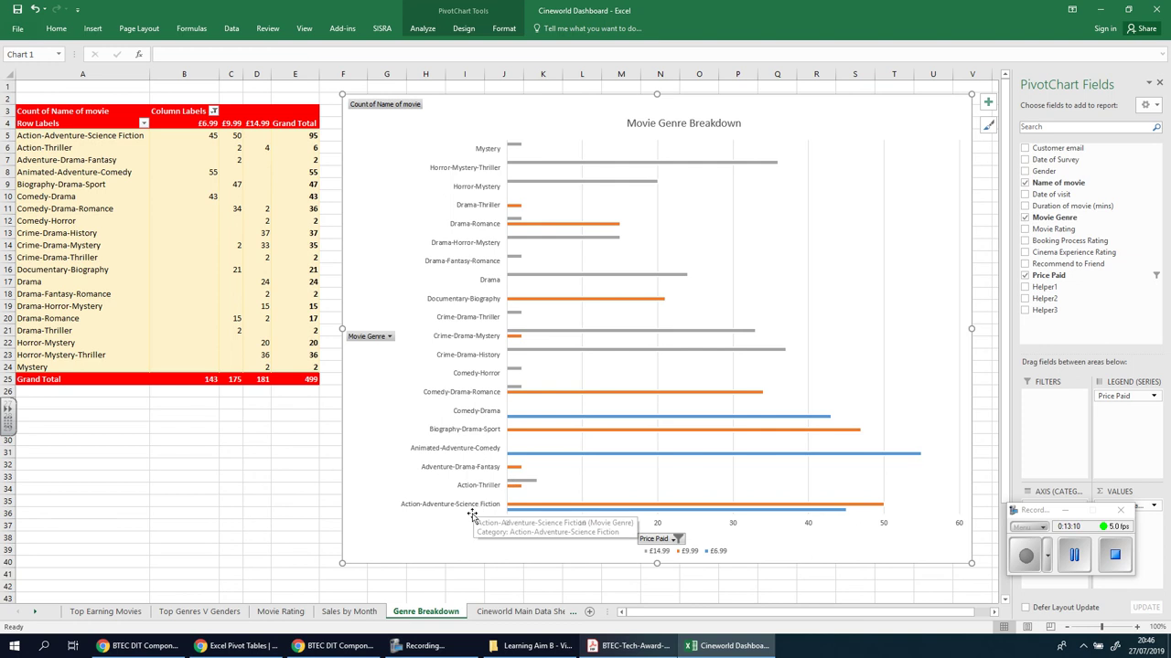
Review the Sales by Month sheet, and on Movie Rating inspect the F ratings column and the grand total for Star Wars: The Last Jedi.
left_click(370, 615)
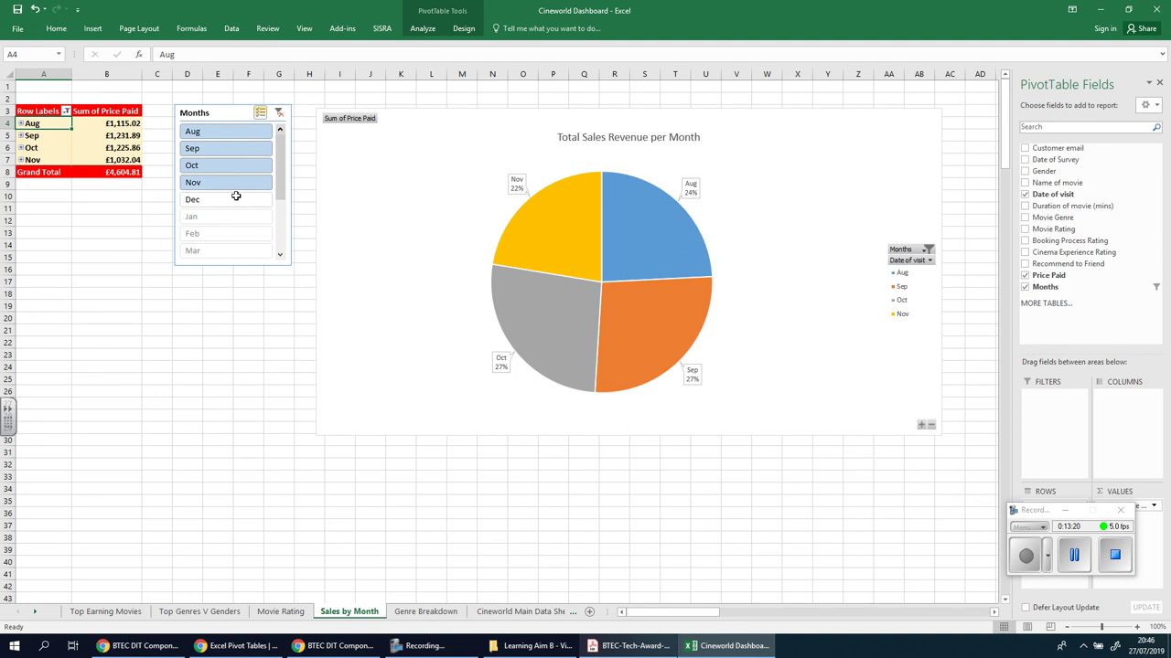
left_click(280, 611)
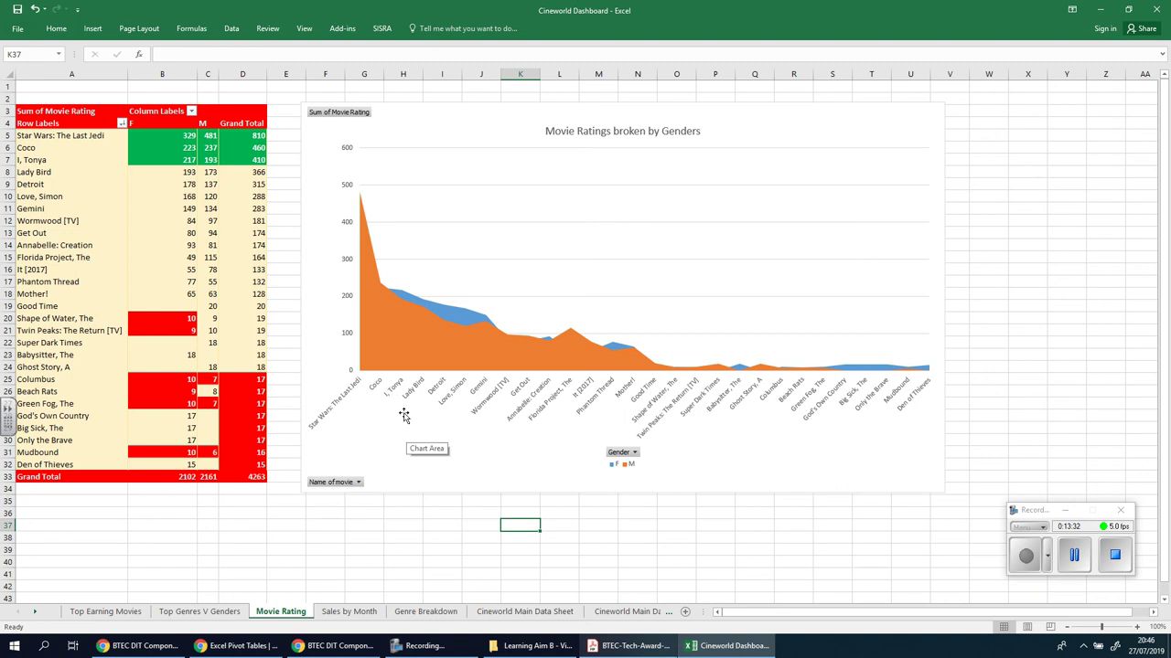
left_click(161, 74)
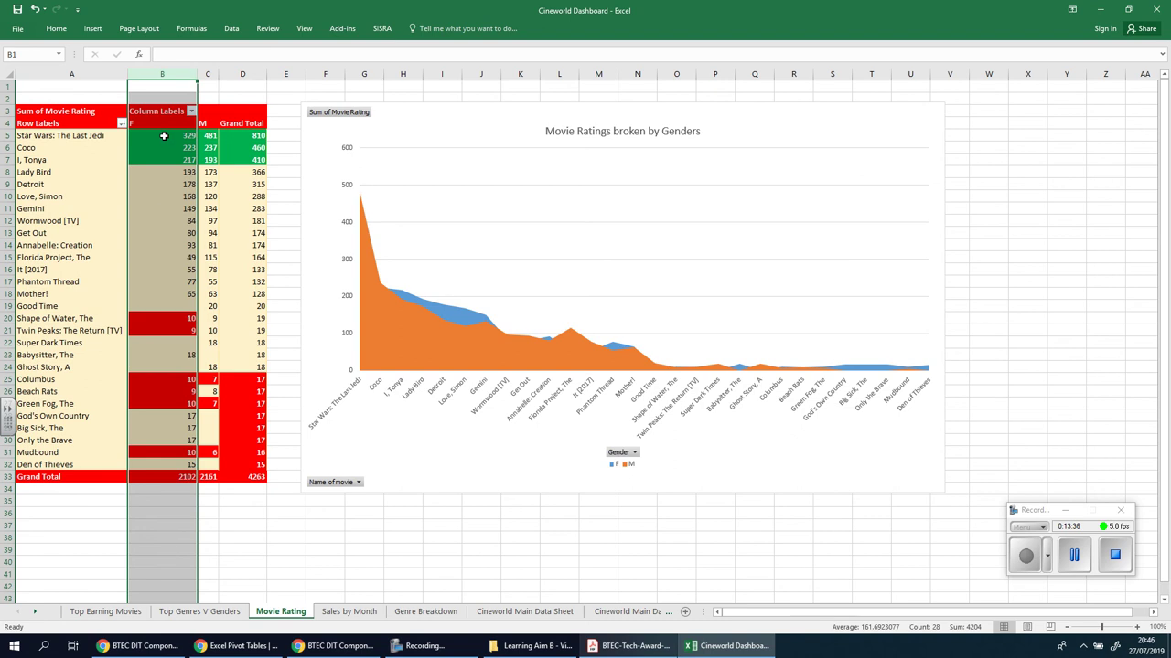
left_click(247, 139)
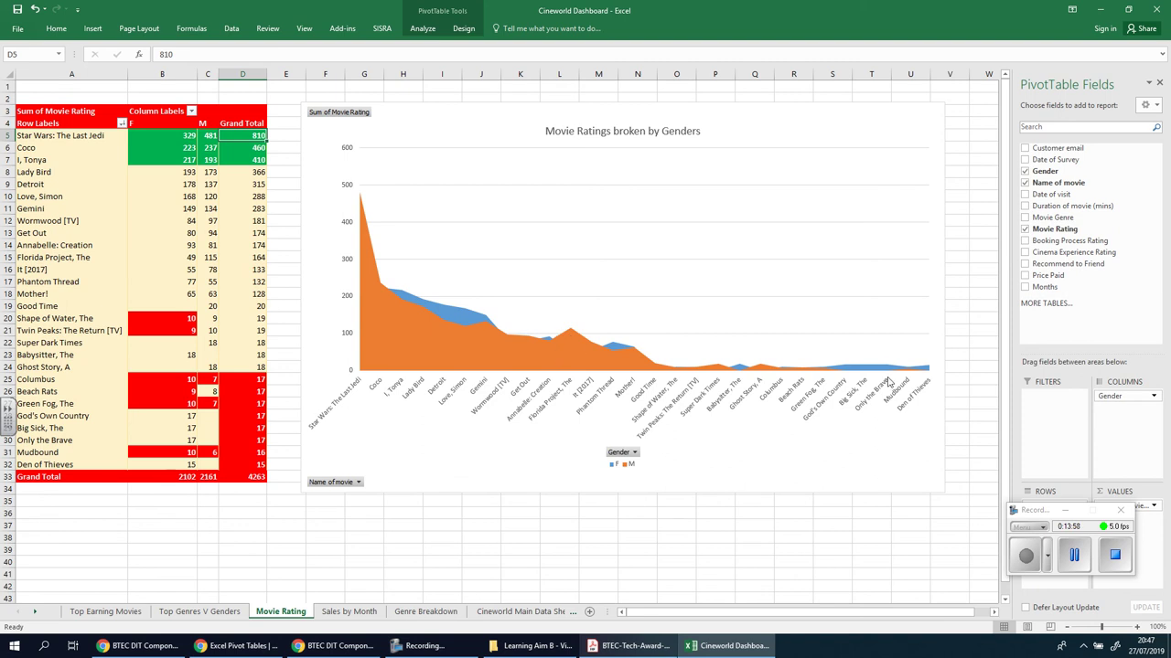
Filter the Movie Ratings chart by Gender to include only F.
left_click(633, 454)
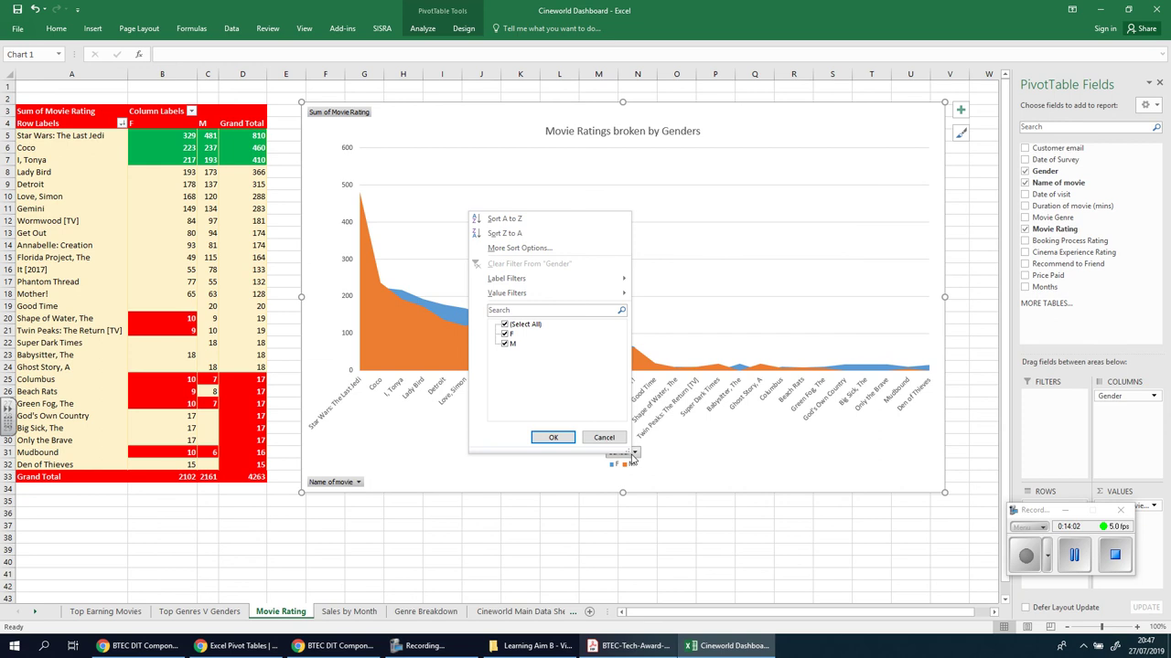
left_click(506, 344)
left_click(553, 437)
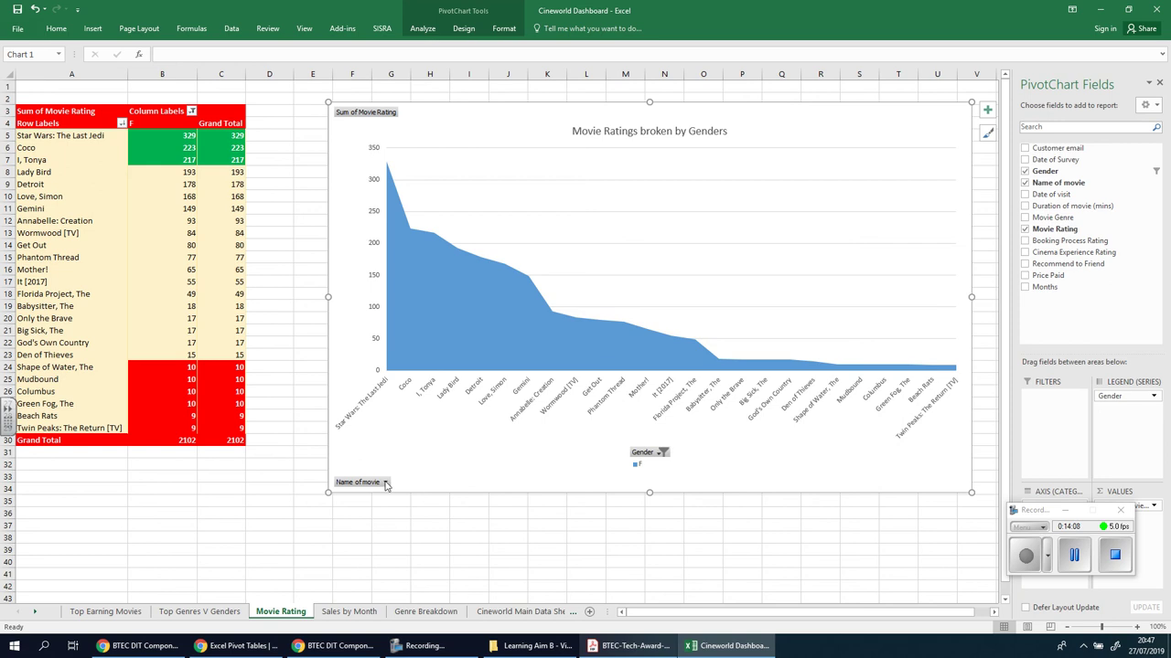
Filter the Movie Ratings chart by Name of movie to only Annabelle: Creation, Den of Thieves and Star Wars: The Last Jedi.
left_click(385, 482)
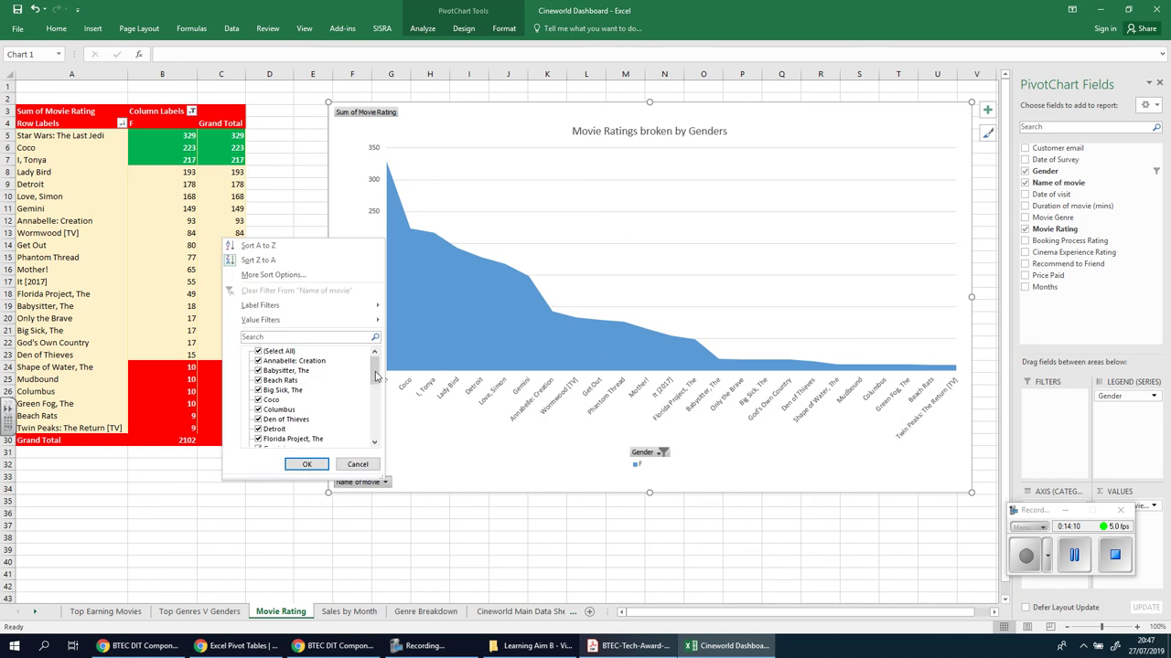
left_click(259, 351)
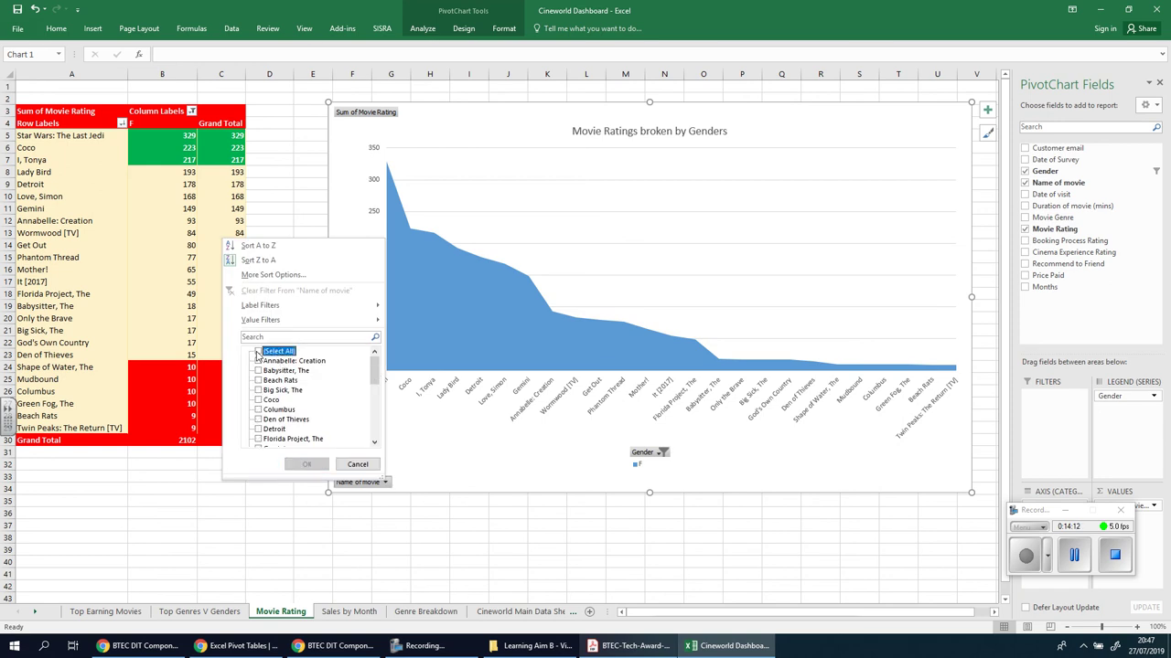
left_click(258, 362)
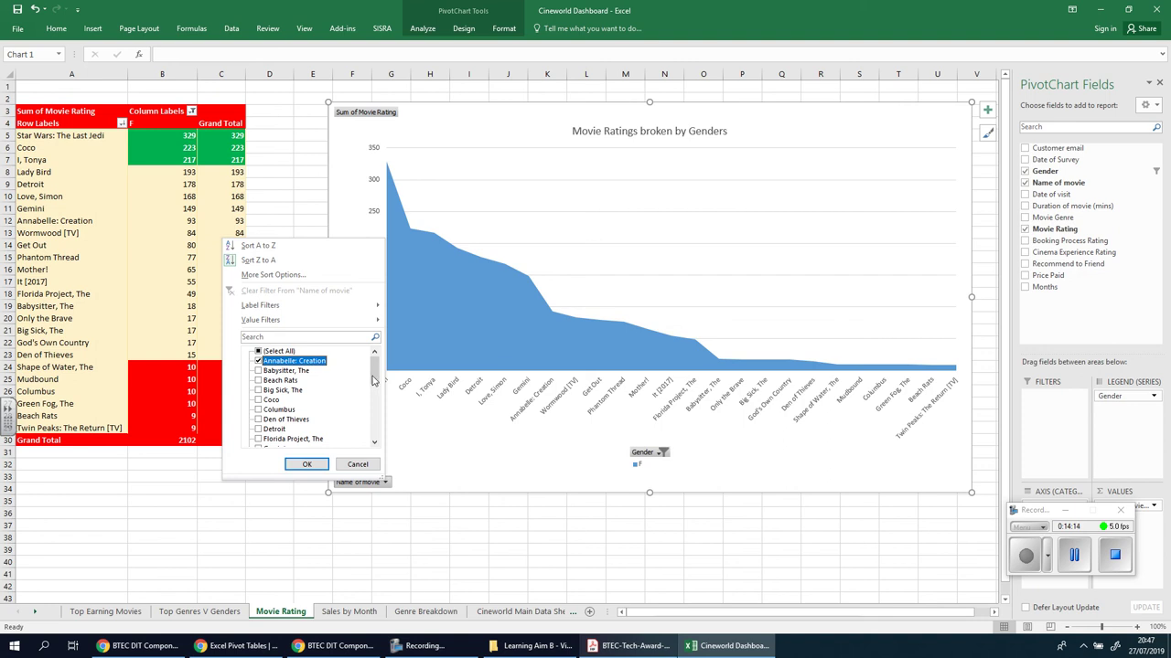
left_click(259, 420)
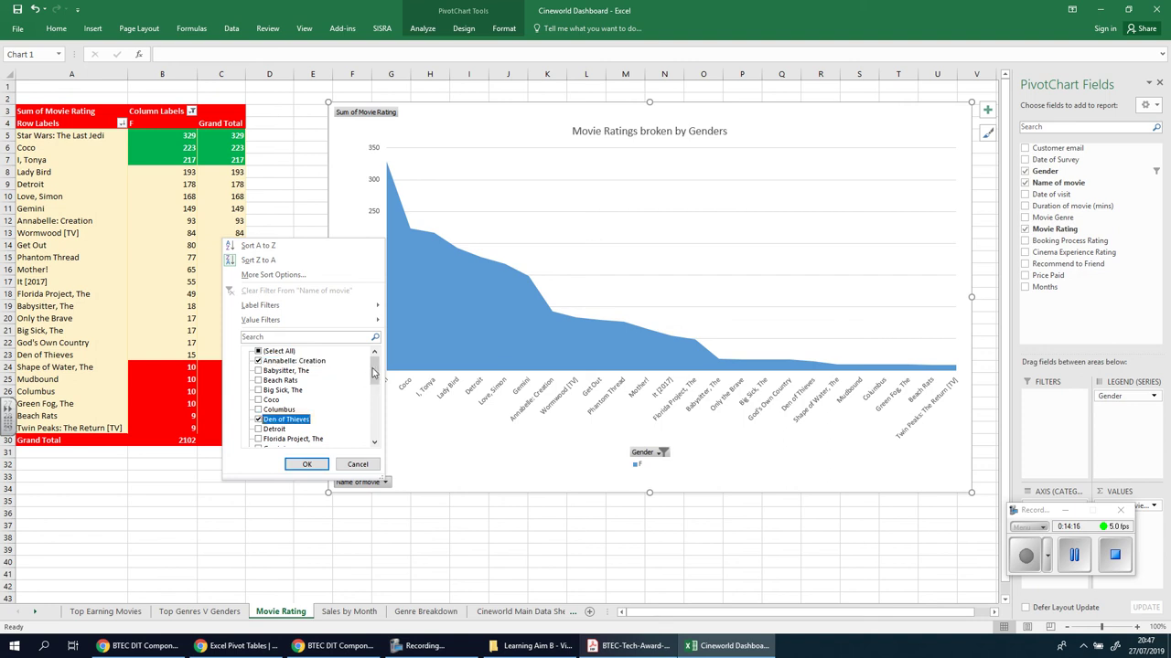
left_click_drag(373, 371, 375, 426)
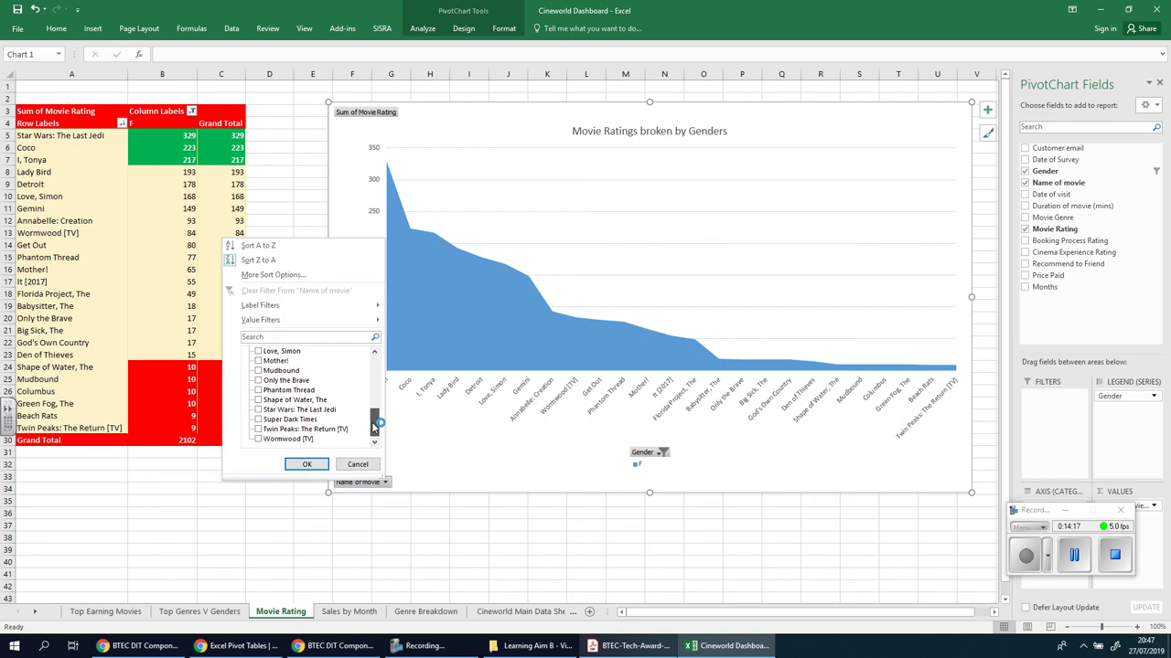
left_click(259, 410)
left_click(307, 463)
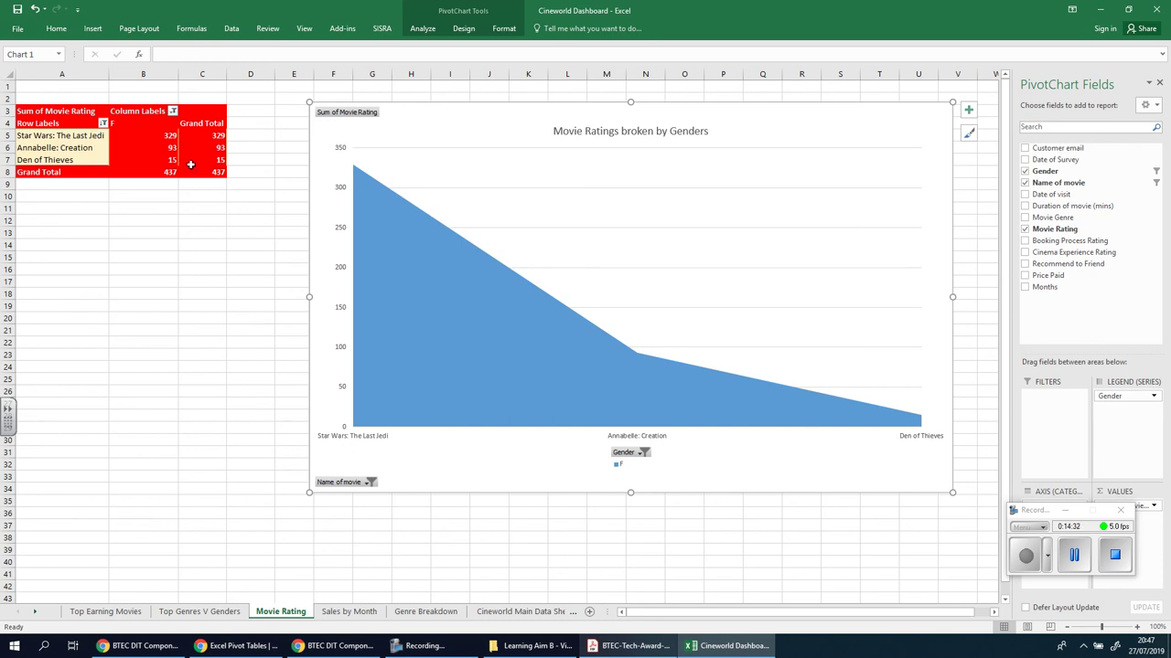
Restore all movies in the Movie Ratings chart's Name of movie filter.
left_click(369, 482)
left_click(254, 351)
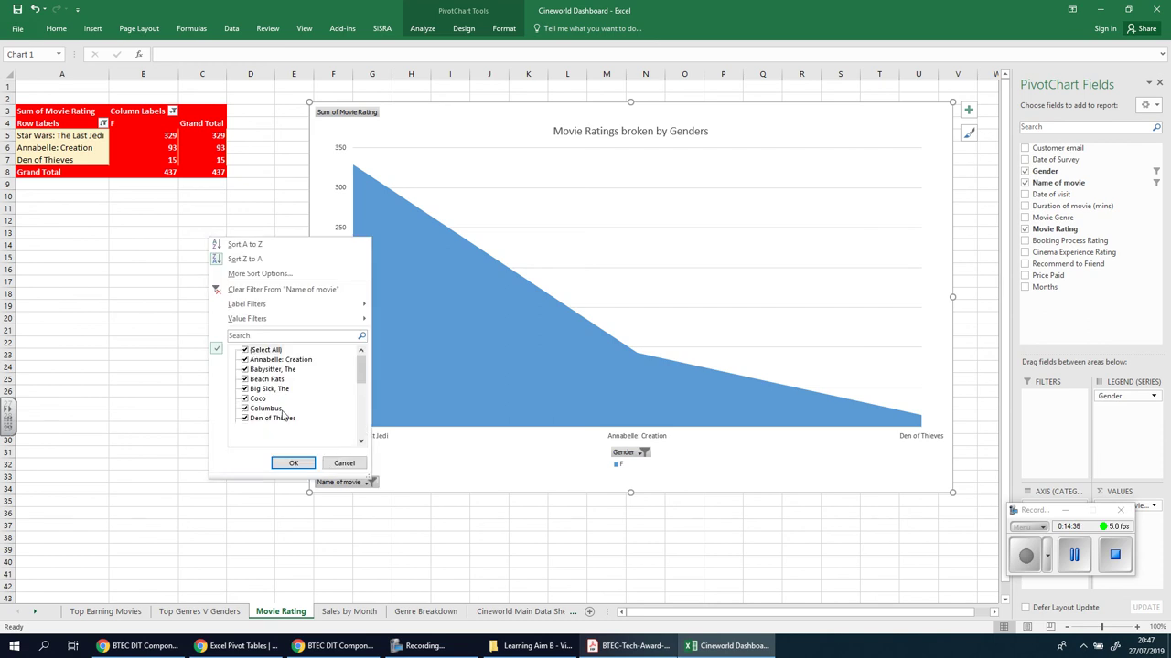
left_click(293, 462)
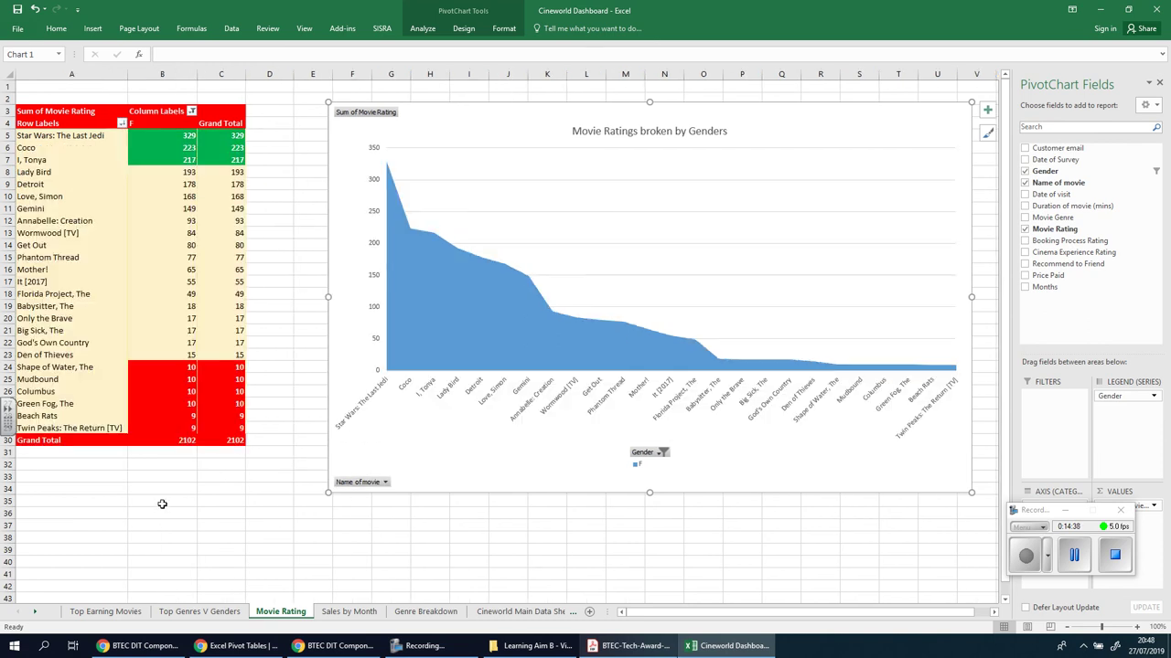
Insert a Name of movie slicer for the Movie Ratings chart and move it off the chart, below the pivot table.
left_click(92, 31)
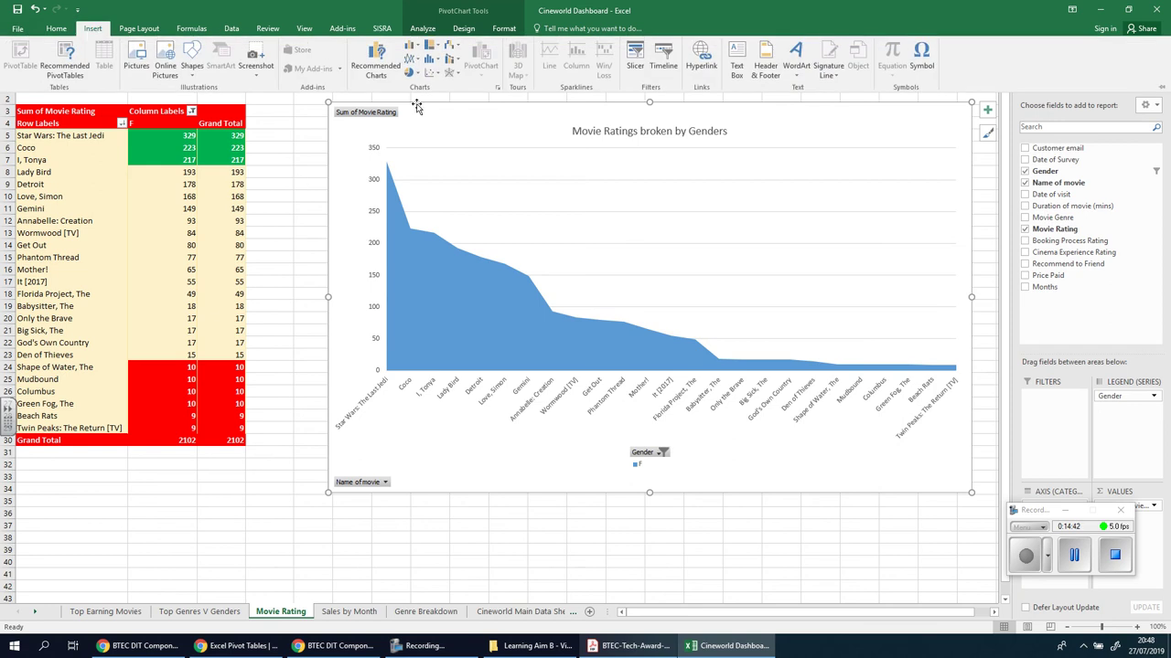
left_click(629, 81)
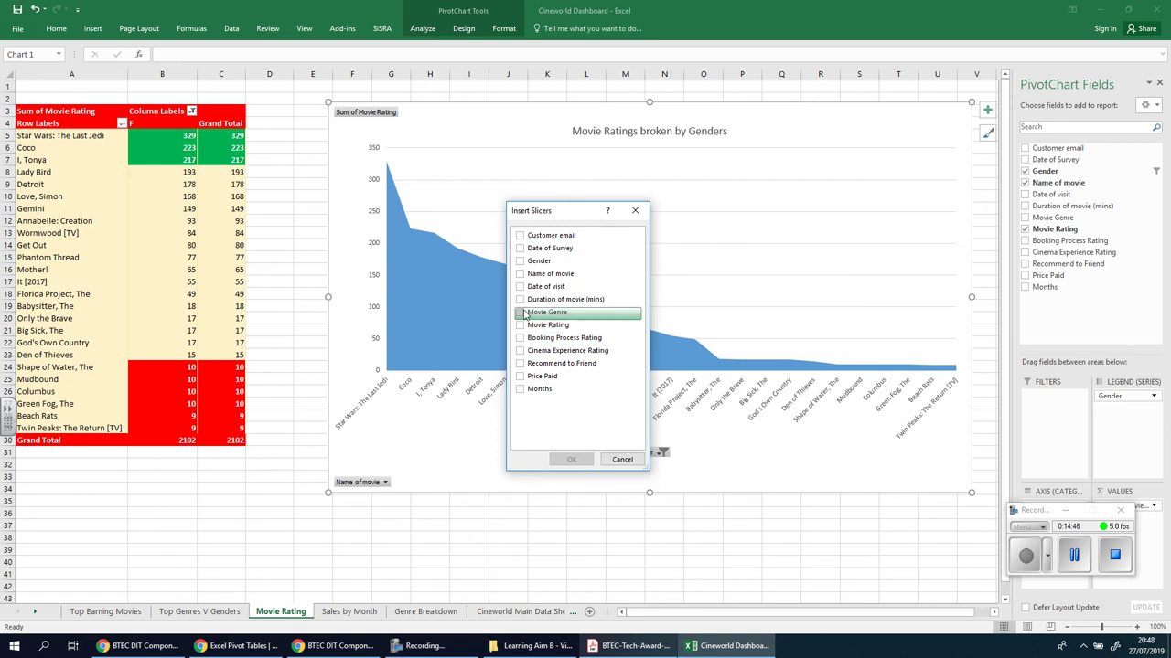
left_click(521, 275)
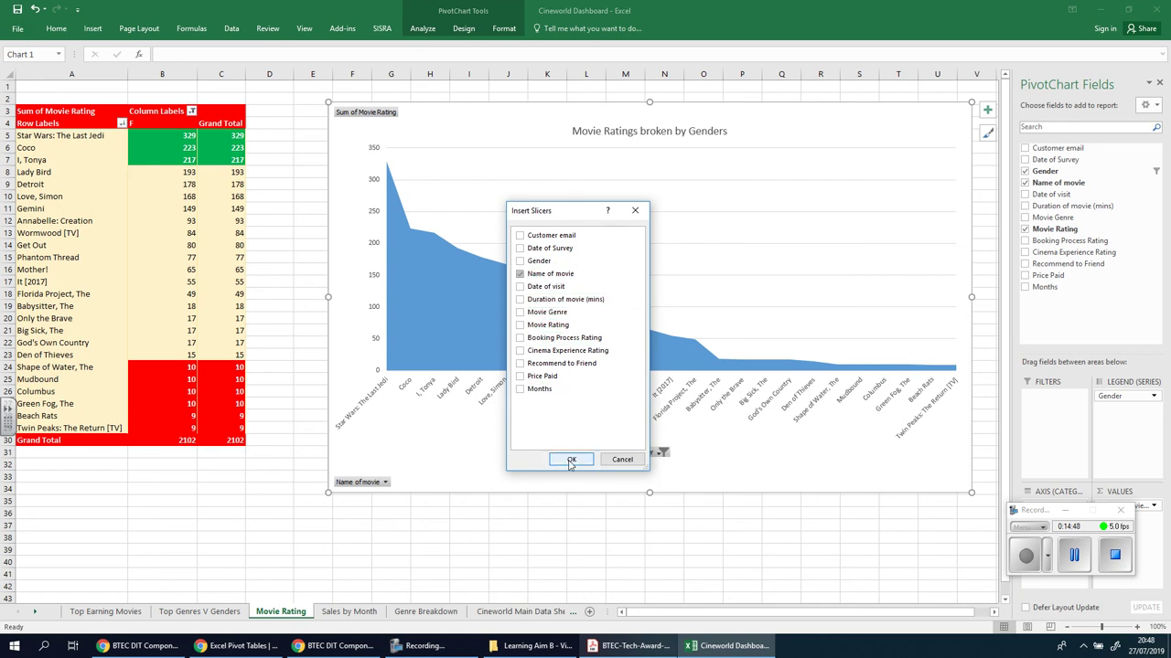
left_click(571, 460)
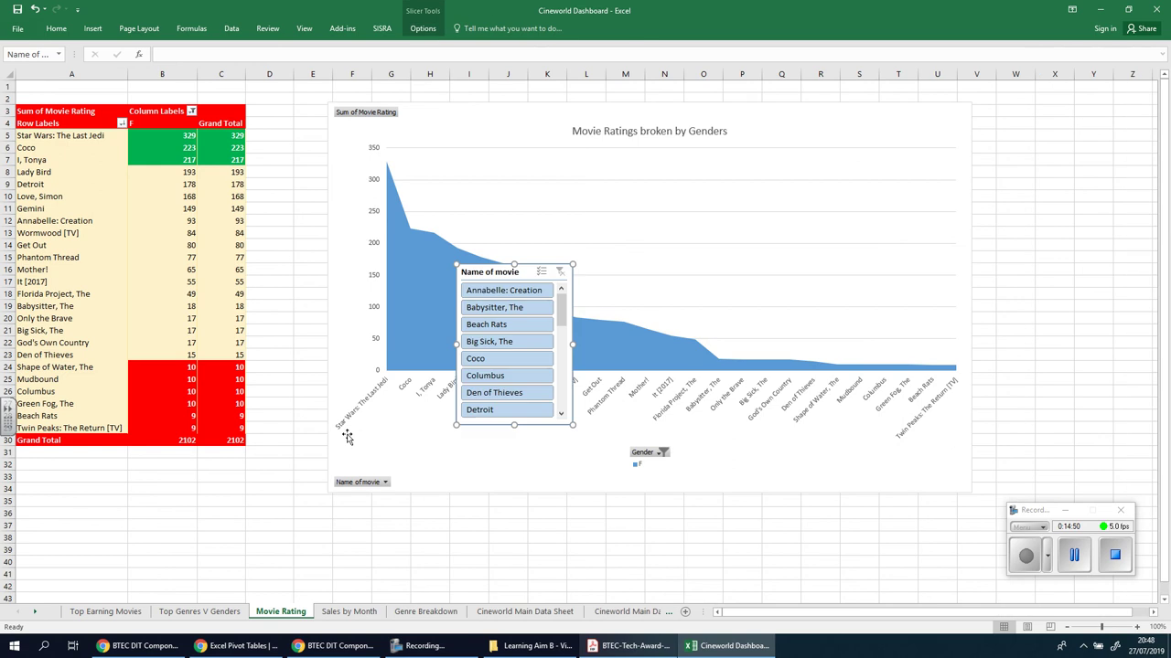
left_click_drag(492, 270, 52, 463)
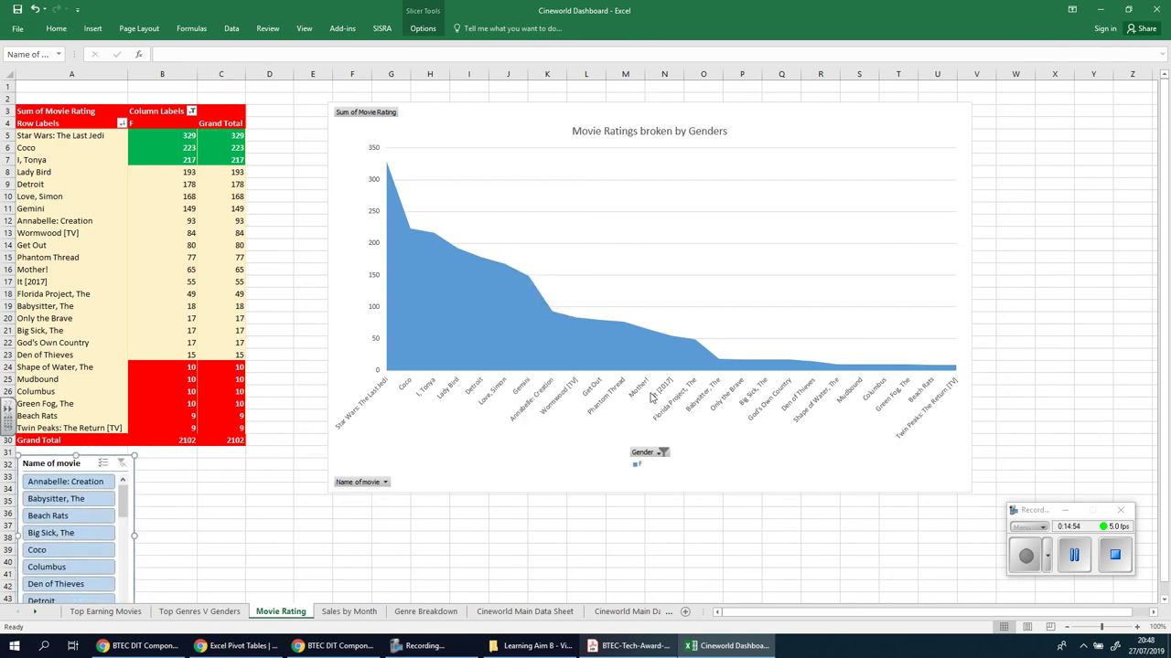
Place the Name of movie slicer between the pivot table and the chart, stretch it to show every movie, and position the chart beside it.
left_click(684, 115)
left_click_drag(680, 113, 777, 98)
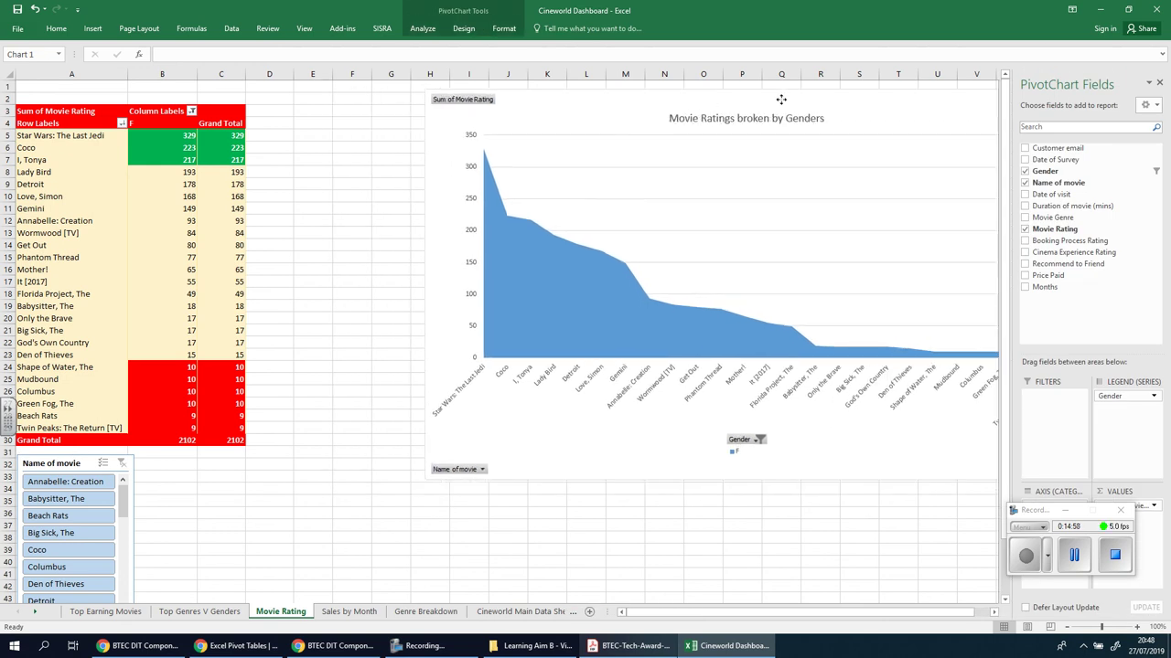
left_click_drag(85, 463, 332, 113)
left_click_drag(320, 267, 319, 571)
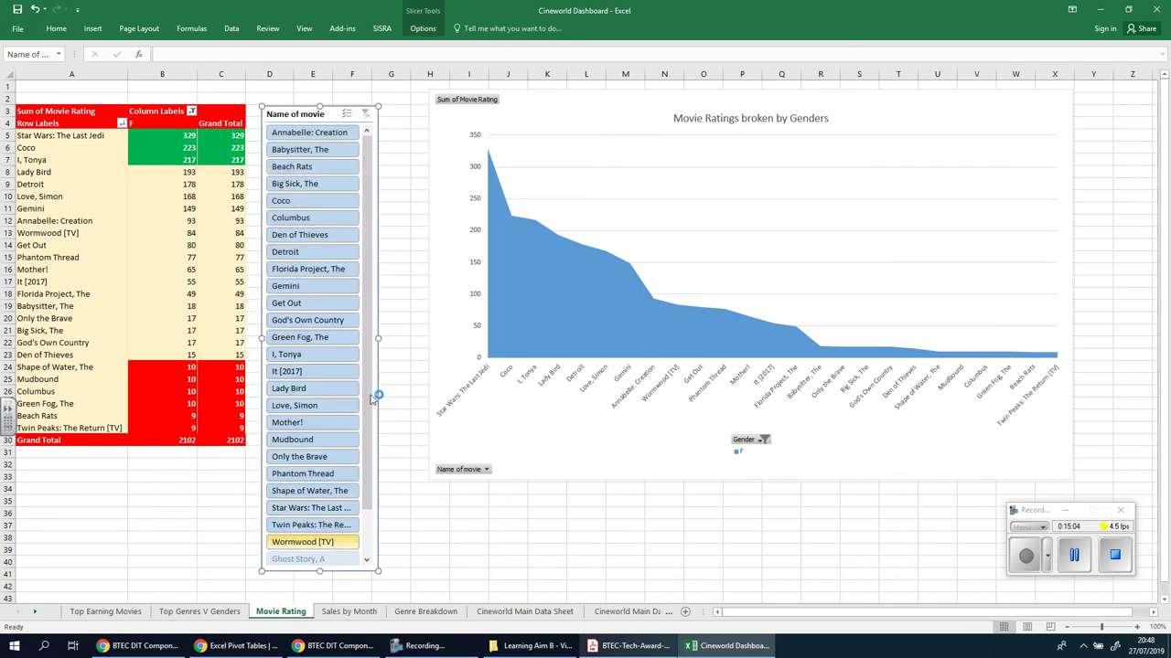
left_click_drag(361, 454, 366, 236)
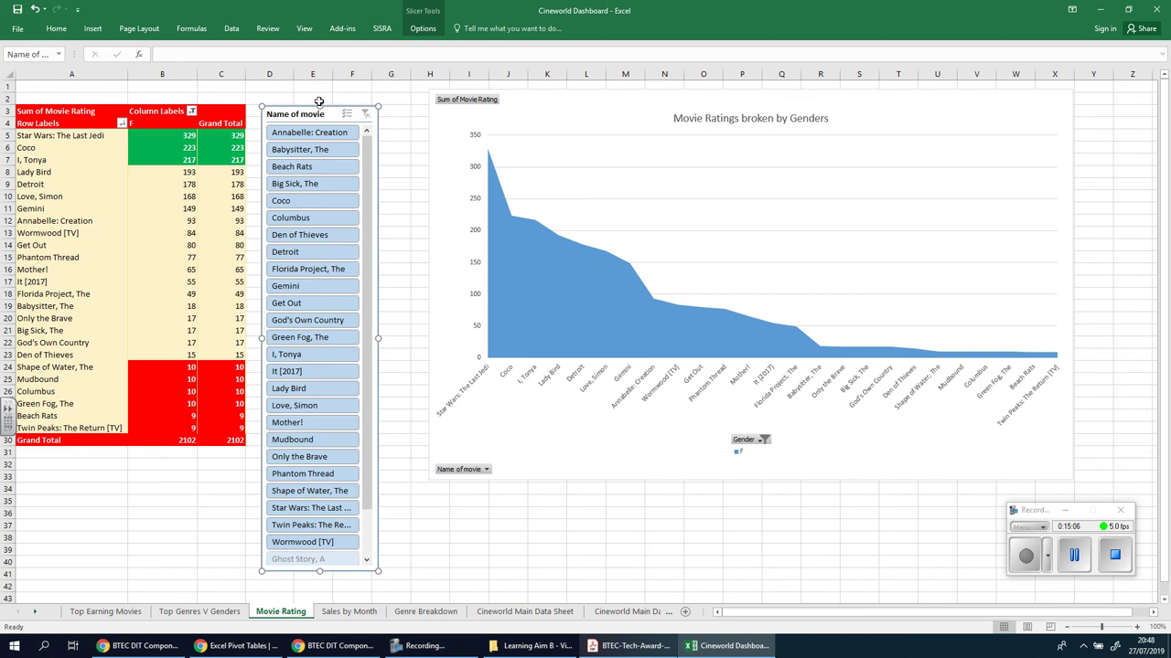
left_click_drag(319, 106, 321, 94)
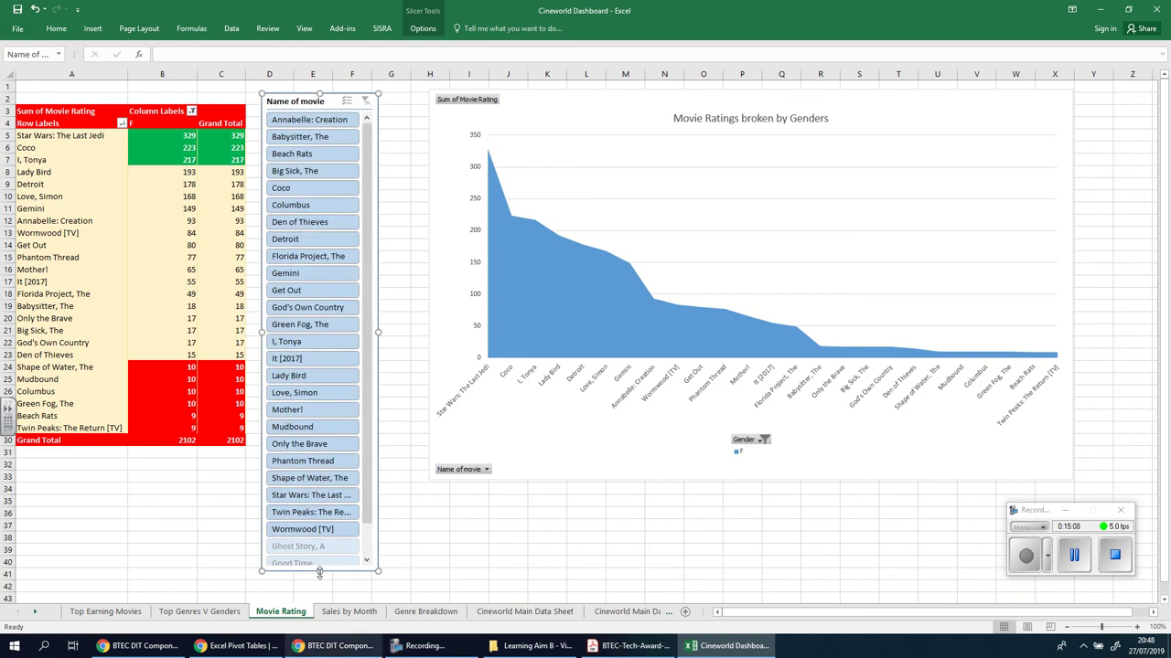
left_click_drag(318, 595, 347, 597)
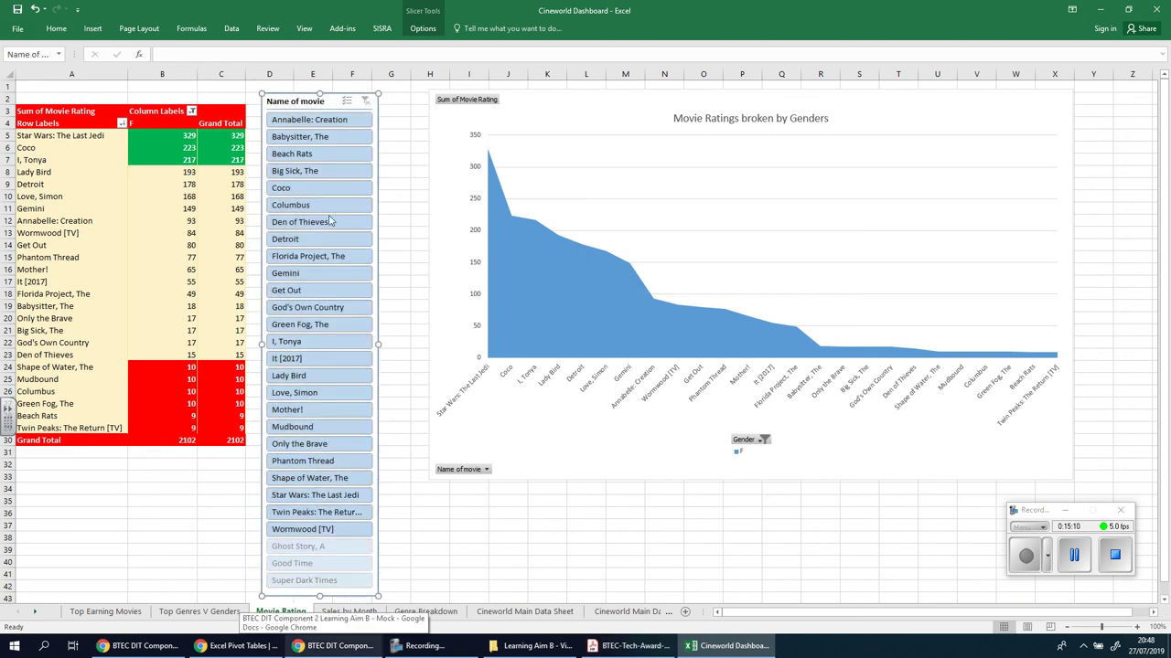
left_click_drag(484, 114, 452, 114)
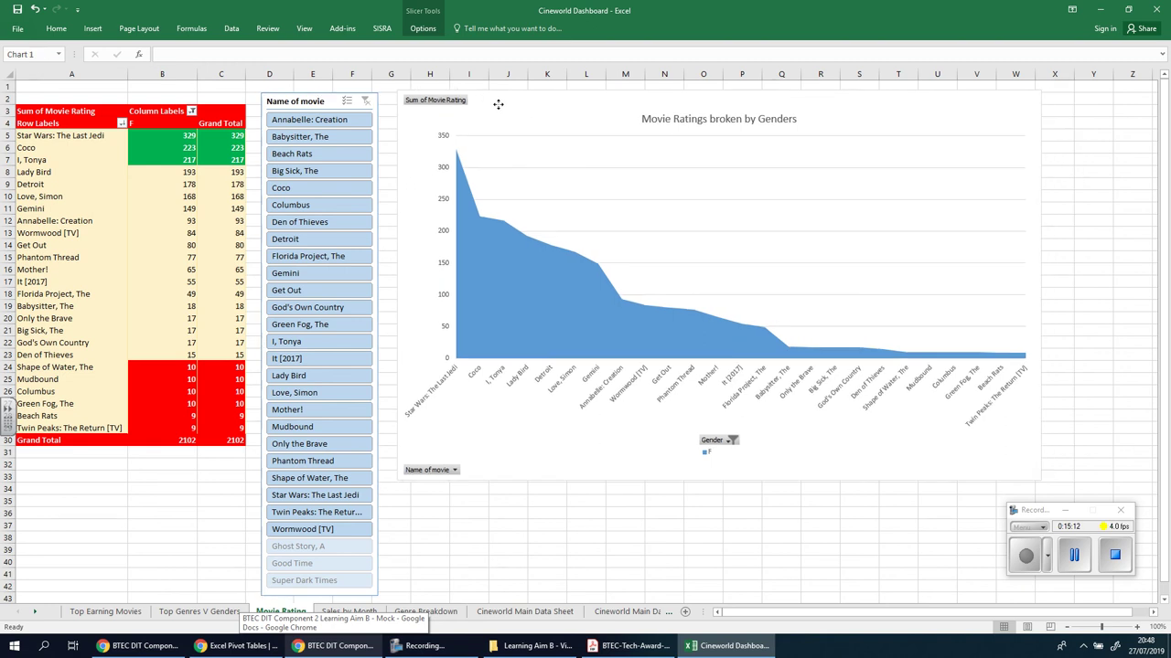
left_click(850, 540)
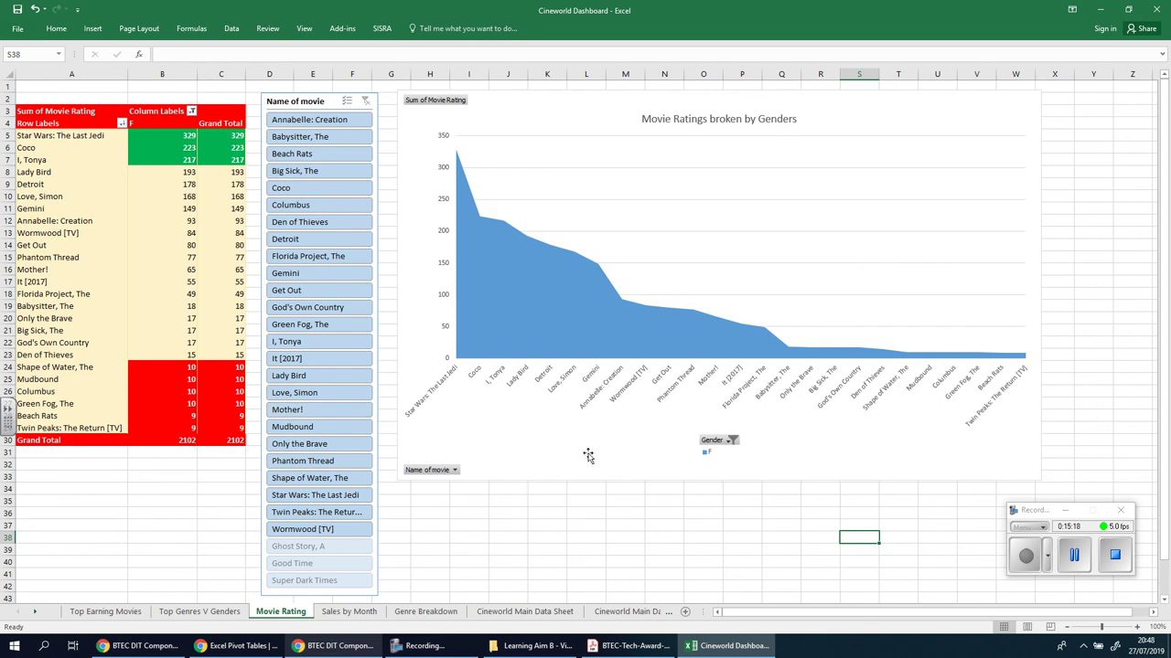
Include both F and M in the chart's Gender filter, and shift the slicer and chart clear of the pivot table's Grand Total column.
left_click(732, 441)
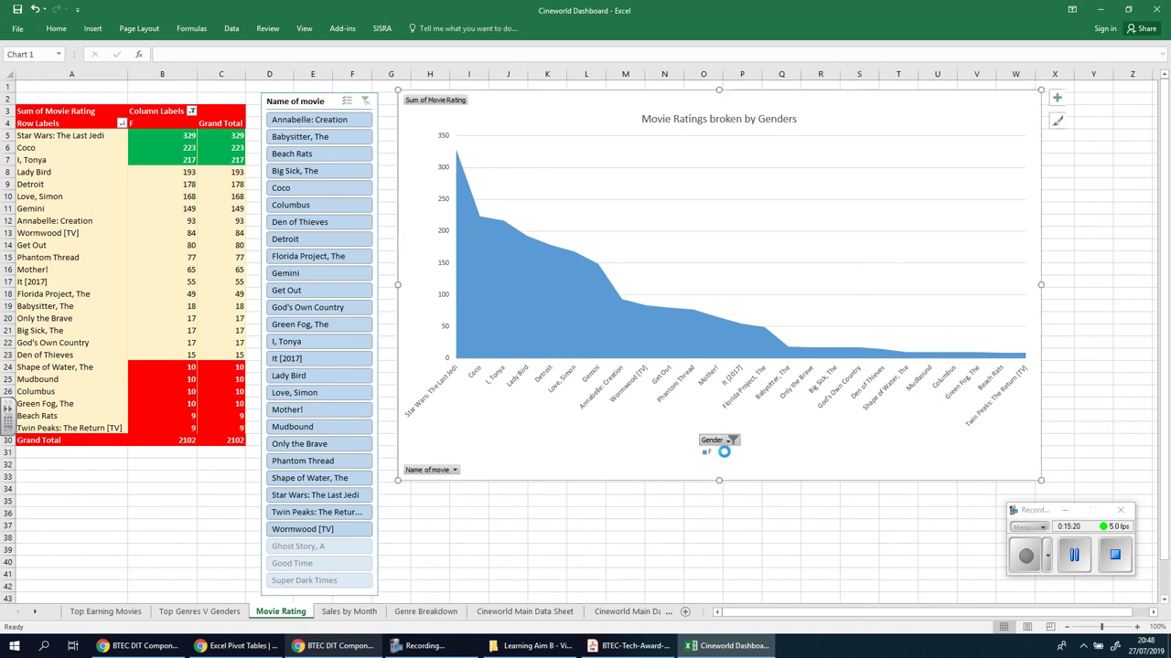
left_click(611, 314)
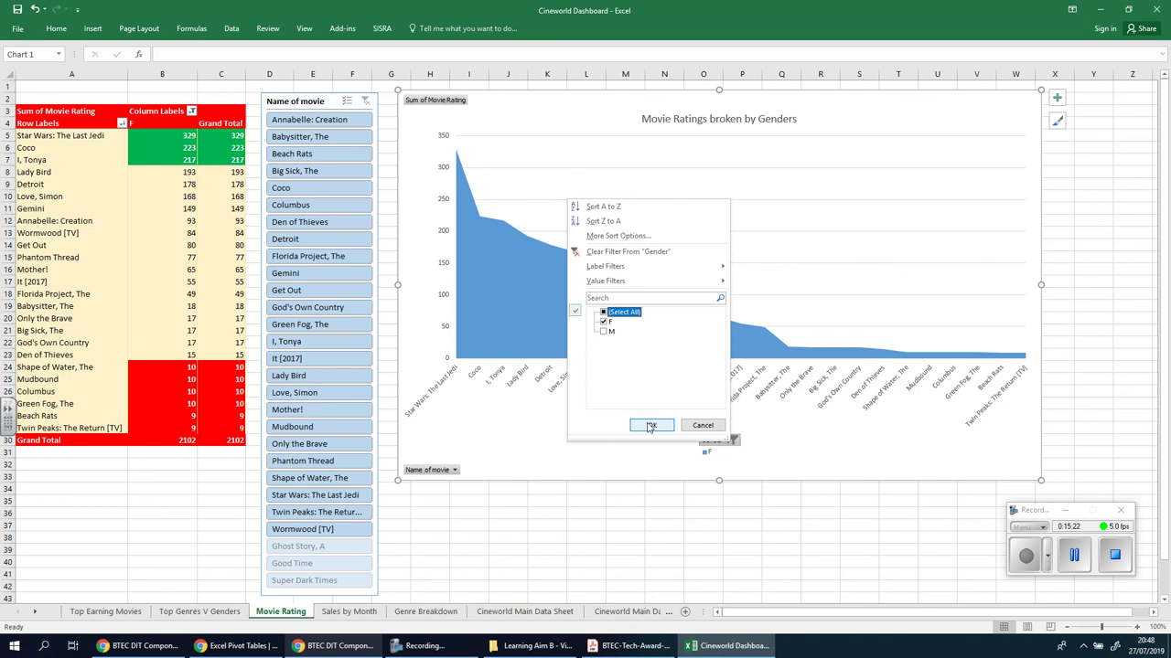
left_click(661, 426)
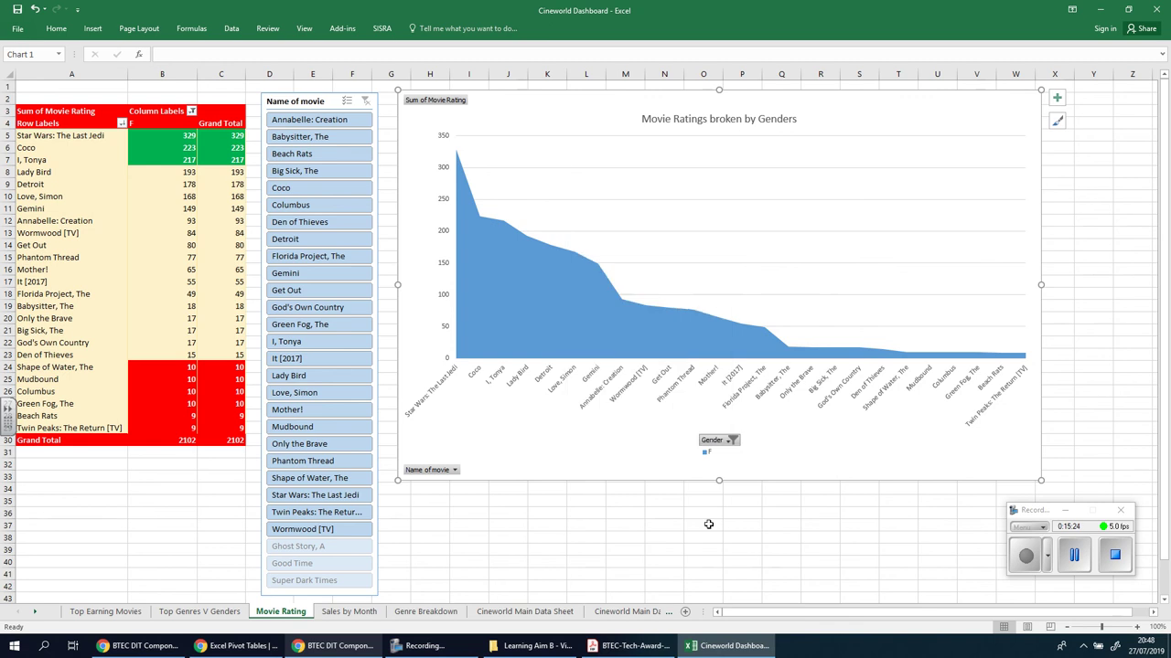
left_click(220, 614)
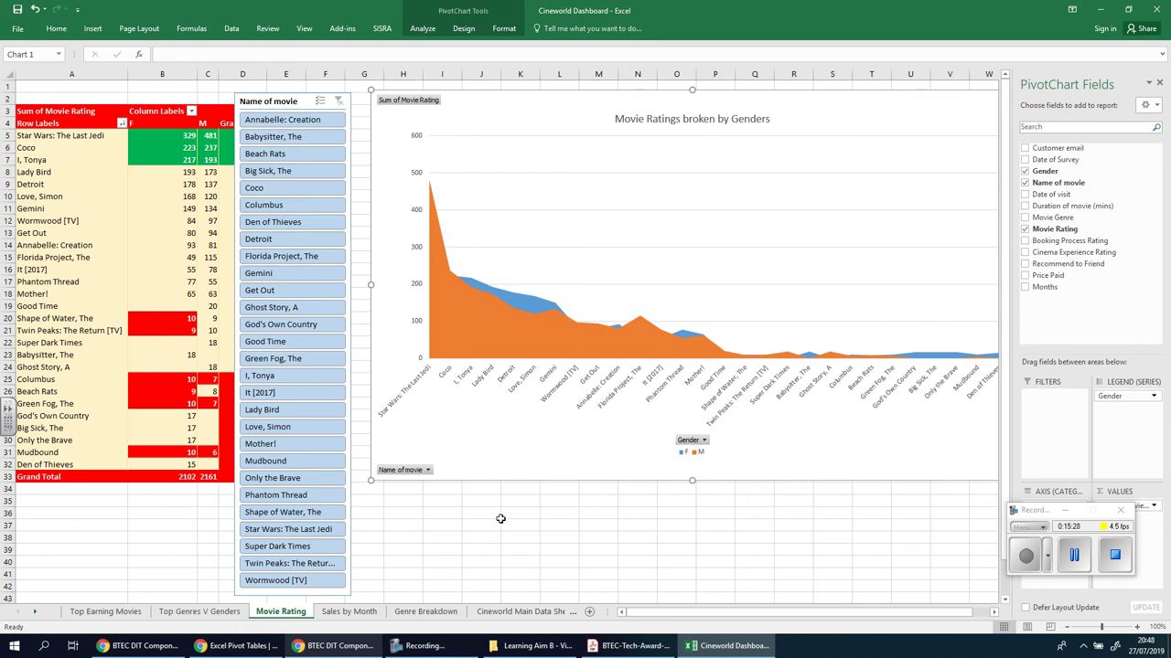
left_click_drag(292, 99, 319, 90)
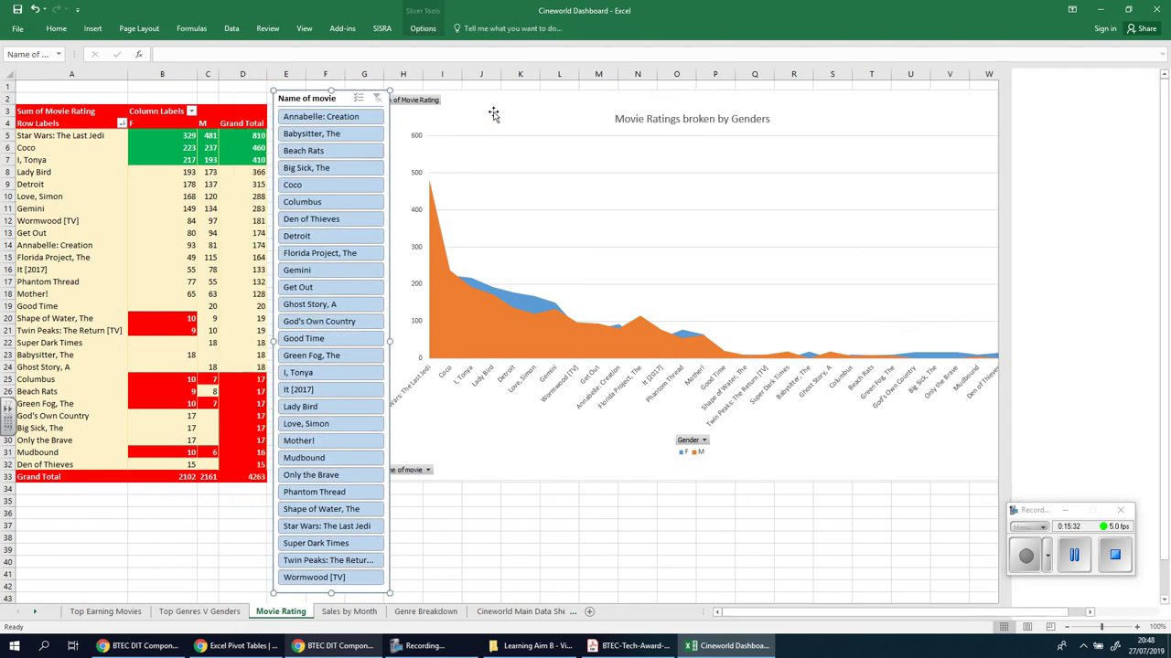
left_click_drag(515, 112, 548, 114)
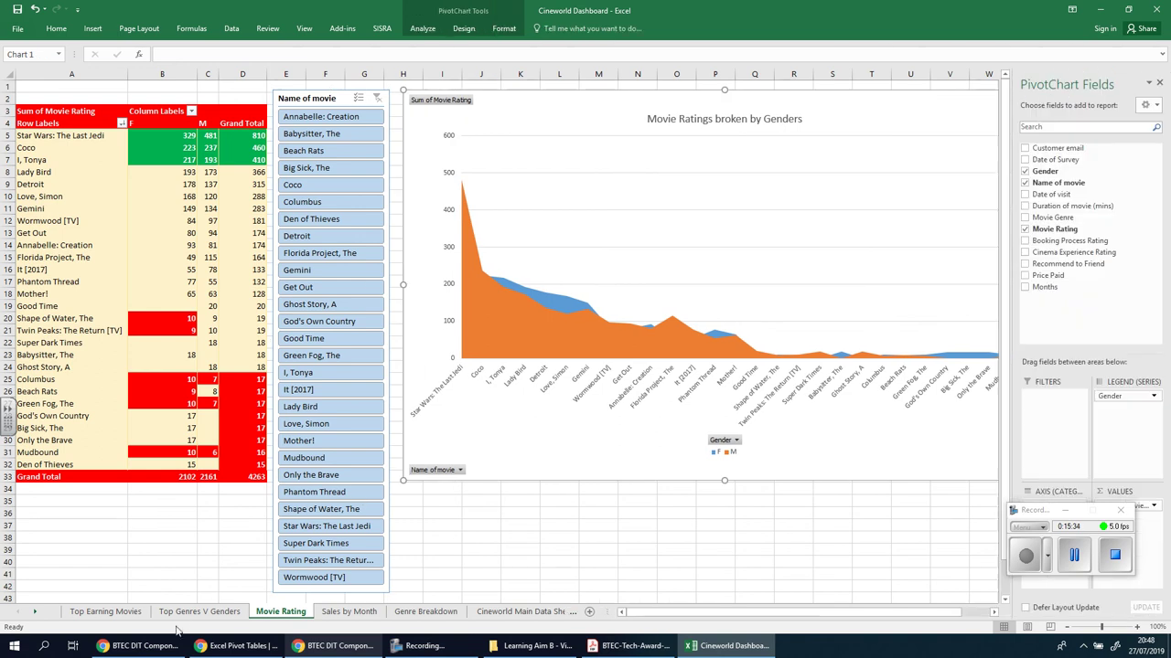
Compare the Top Genres V Genders and Movie Rating sheets, then examine the genre bars by gender in the Genres Sales Vs Gender chart.
left_click(199, 611)
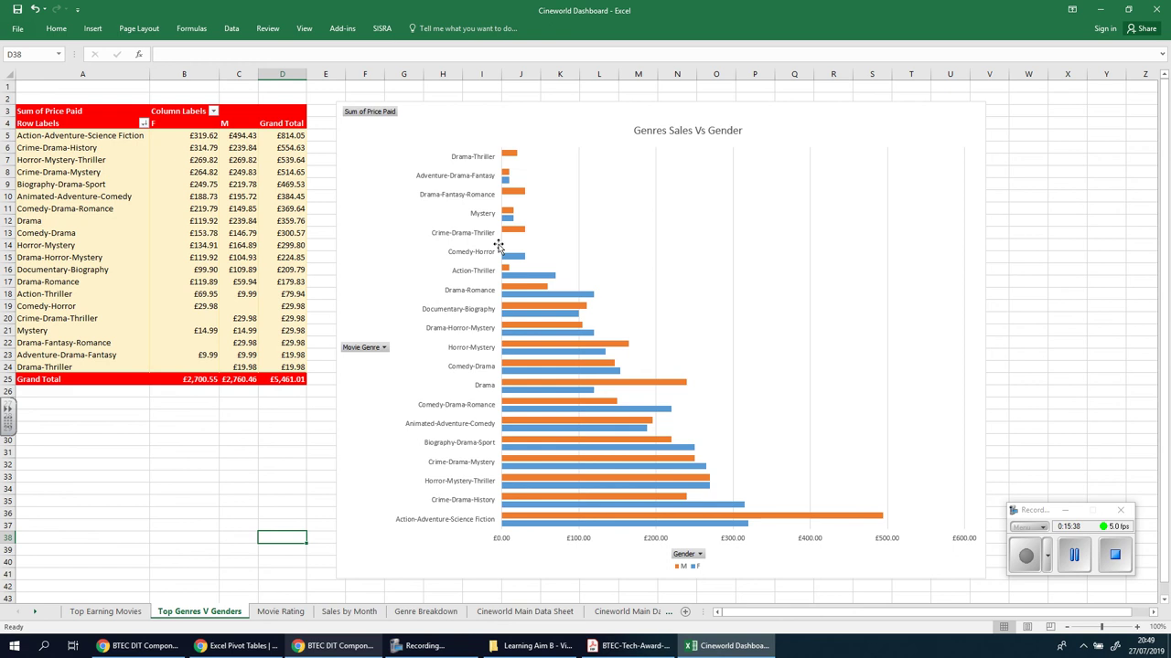
left_click(286, 612)
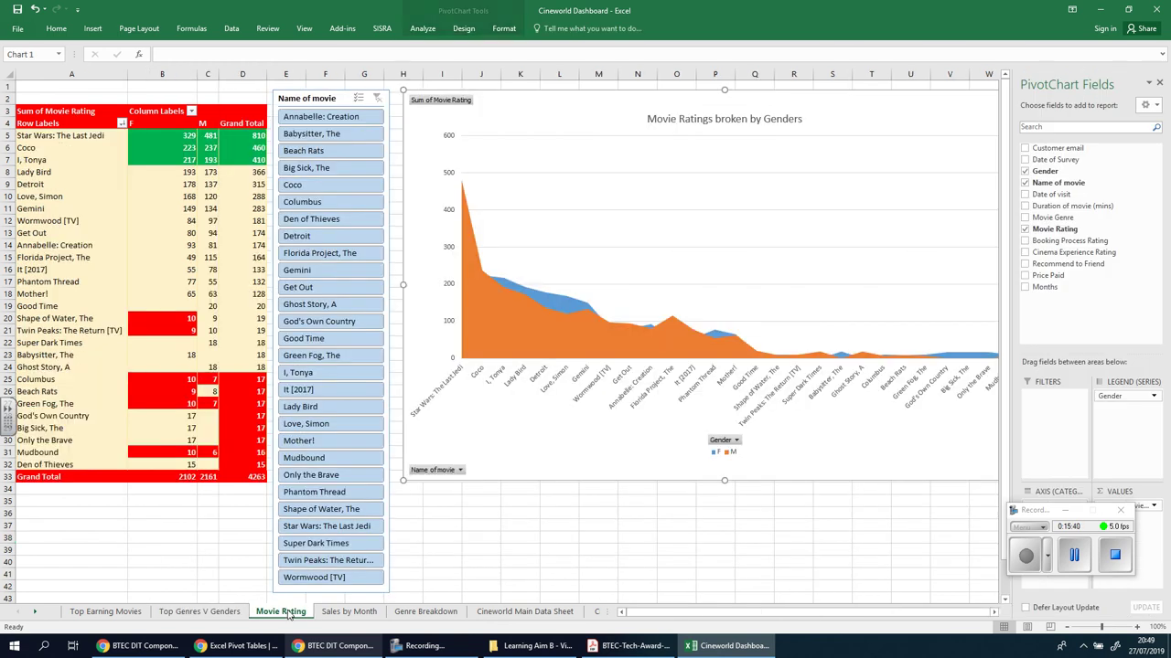
left_click(235, 617)
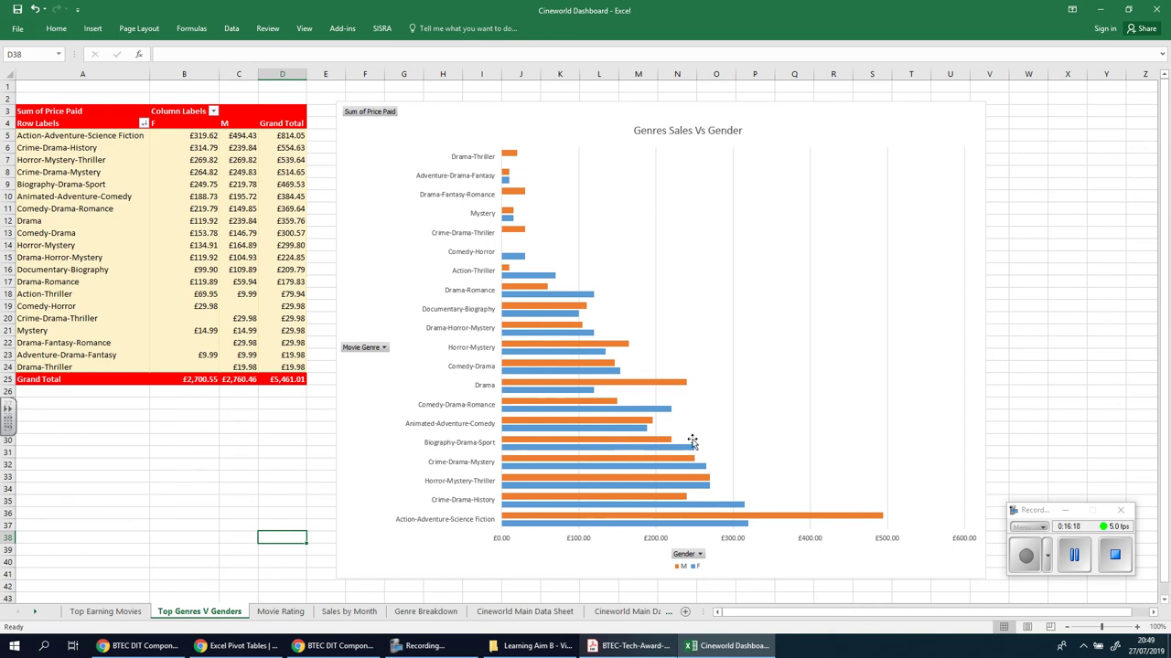
mouse_move(569, 446)
mouse_move(514, 194)
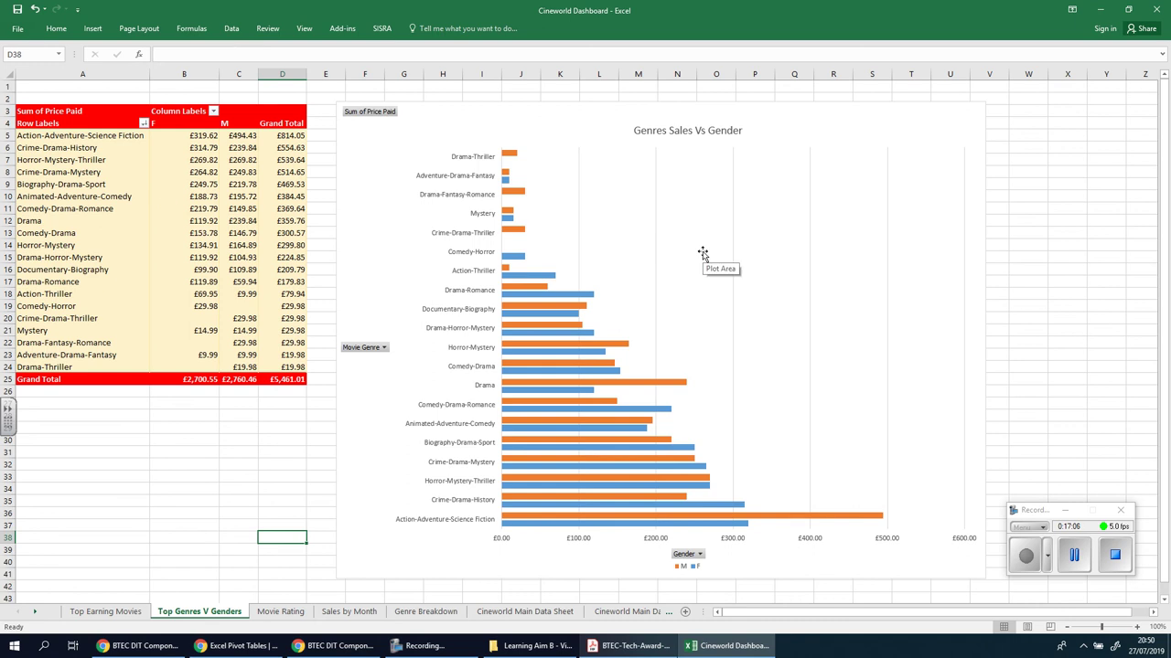
left_click(152, 442)
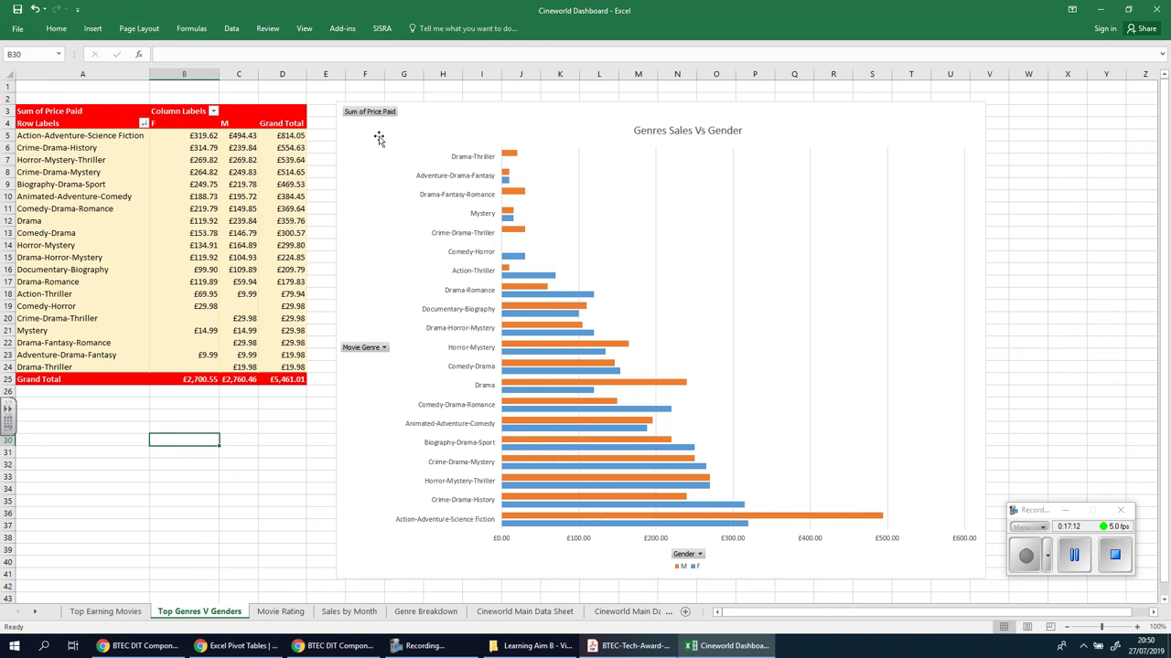
left_click(93, 30)
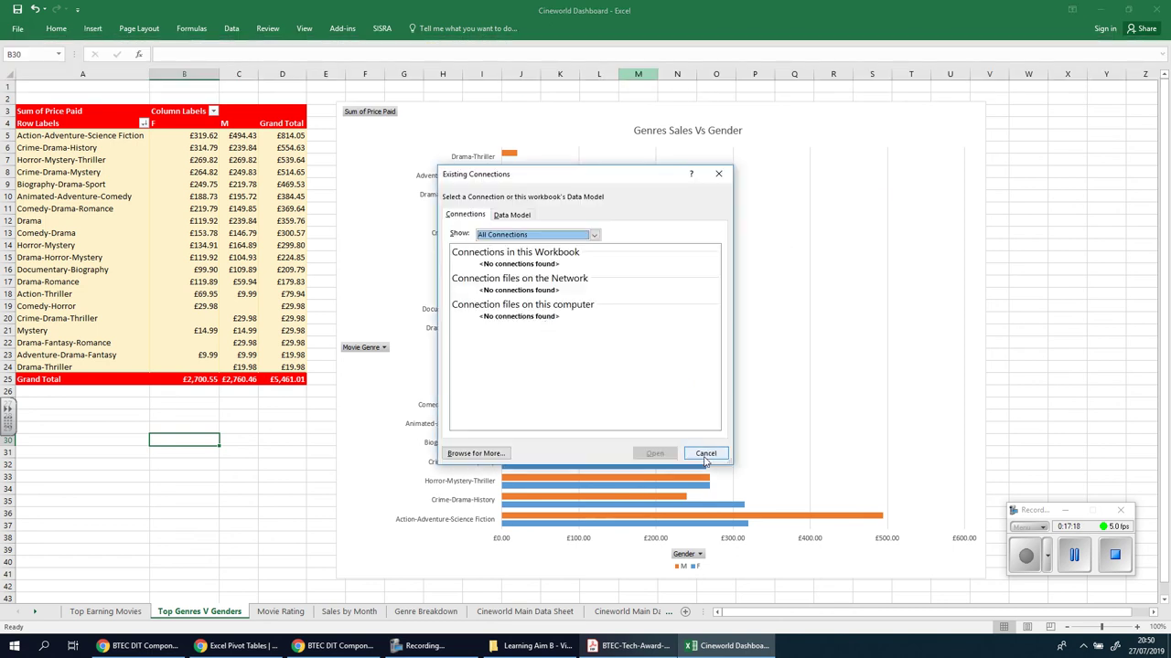
left_click(705, 454)
Insert a Movie Genre slicer for the Genres Sales Vs Gender chart.
left_click(360, 186)
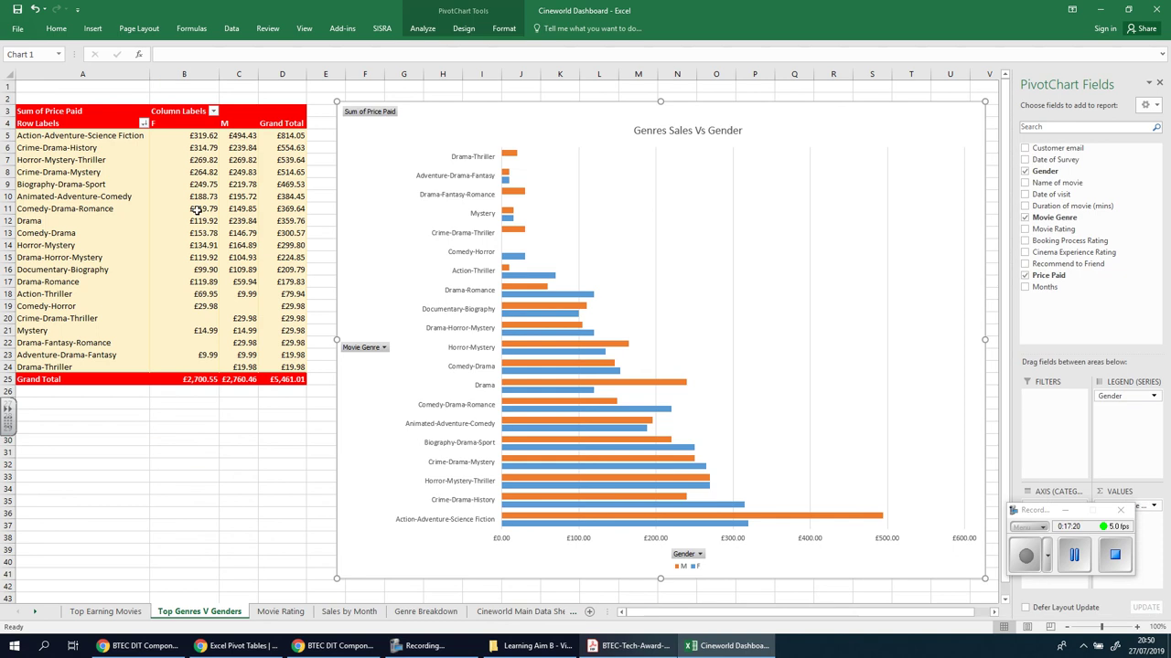
left_click(94, 29)
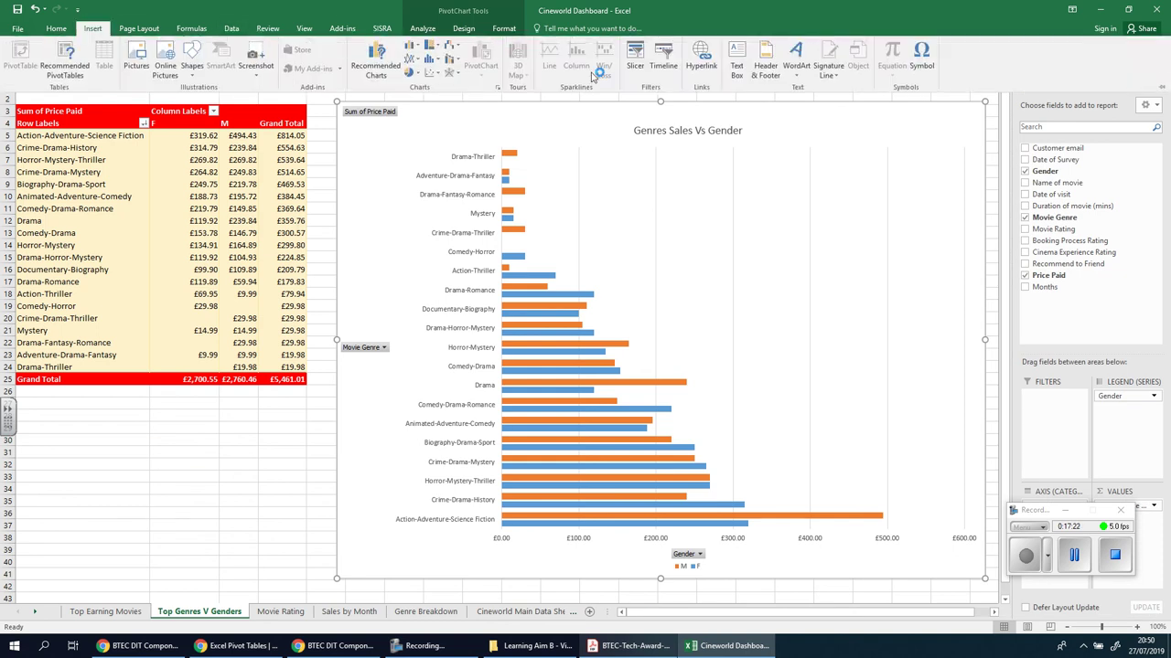
left_click(639, 66)
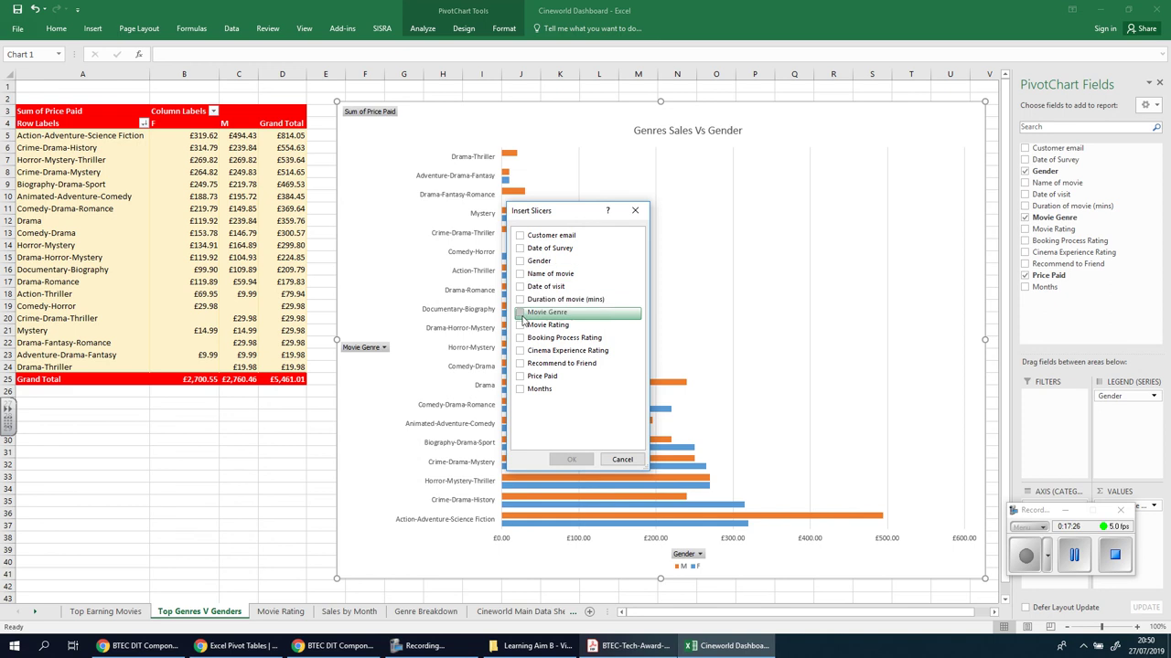
left_click(521, 315)
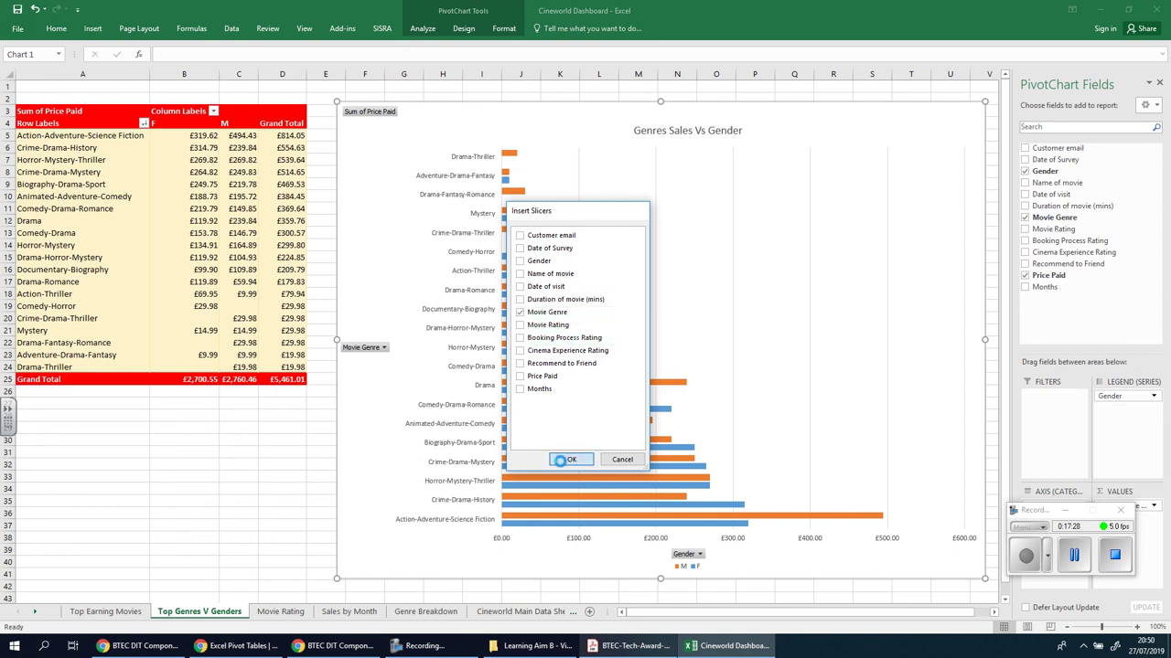
left_click(567, 459)
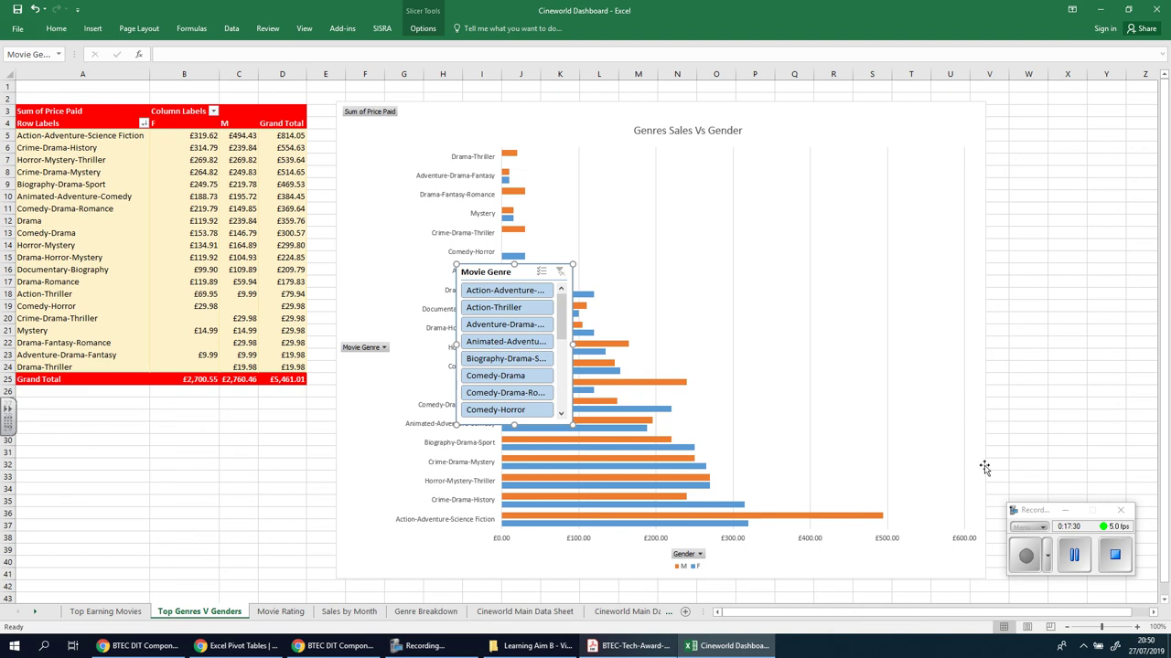
Place the Movie Genre slicer to the right of the chart, level with its upper edge, and stretch it downward to show every genre.
left_click_drag(492, 272, 1031, 109)
left_click_drag(1053, 263, 1054, 472)
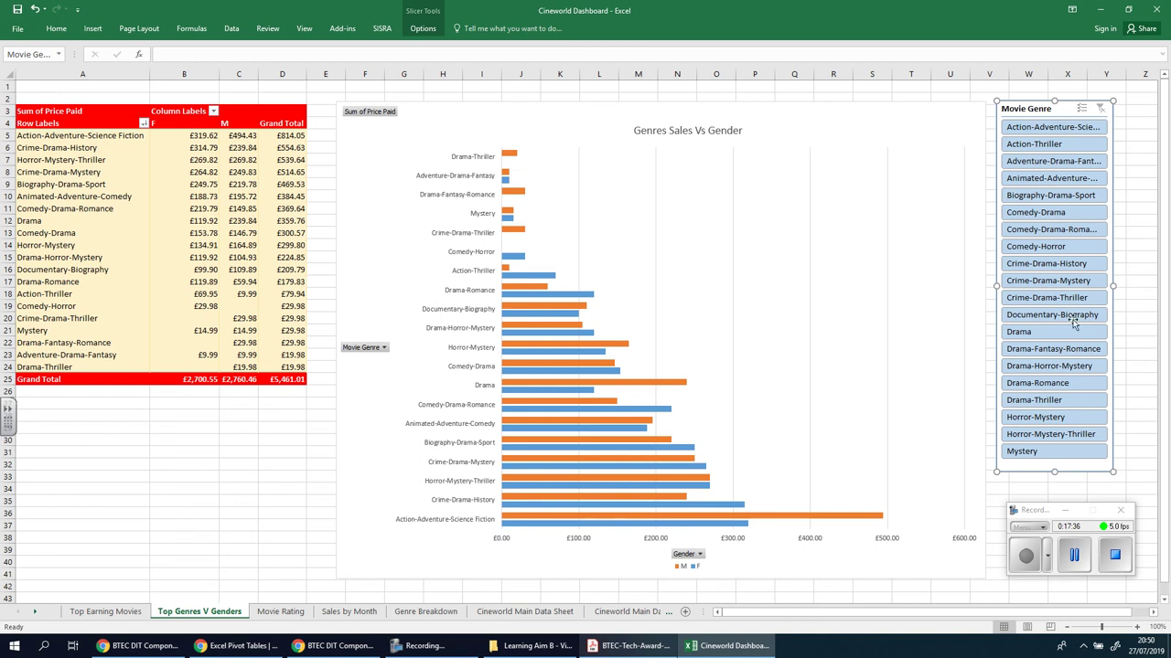
left_click(254, 463)
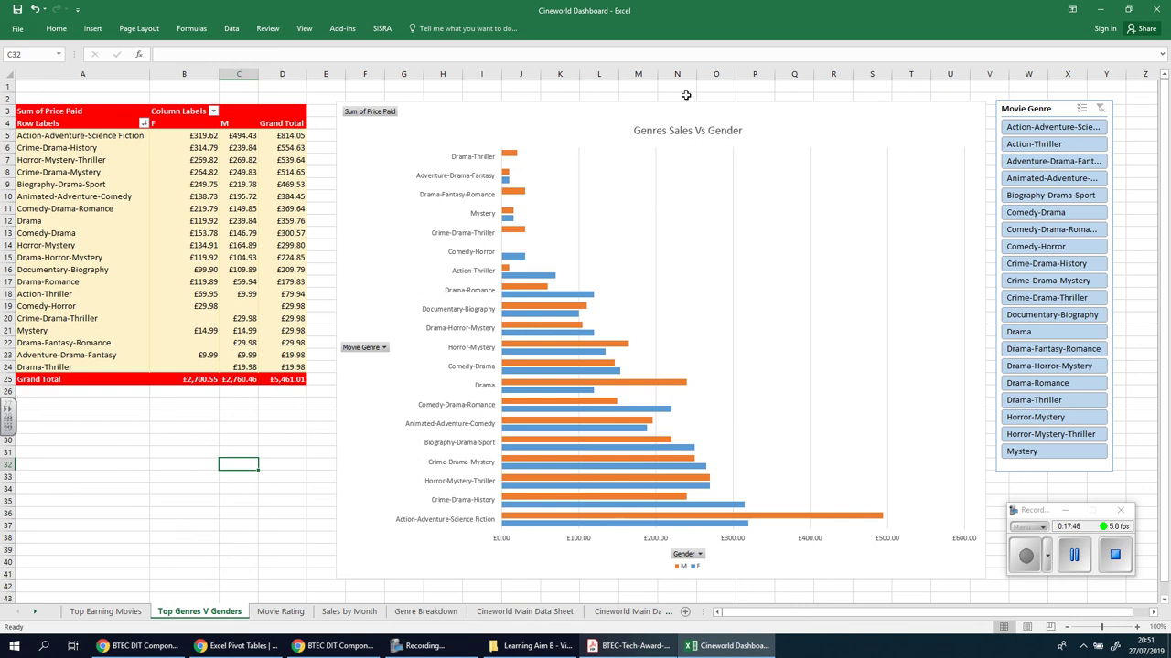
Review the Top Earning Movies, Top Genres V Genders, Movie Rating, Sales by Month and Genre Breakdown sheets, finishing on the Total Sales Revenue per Movie chart.
left_click(144, 613)
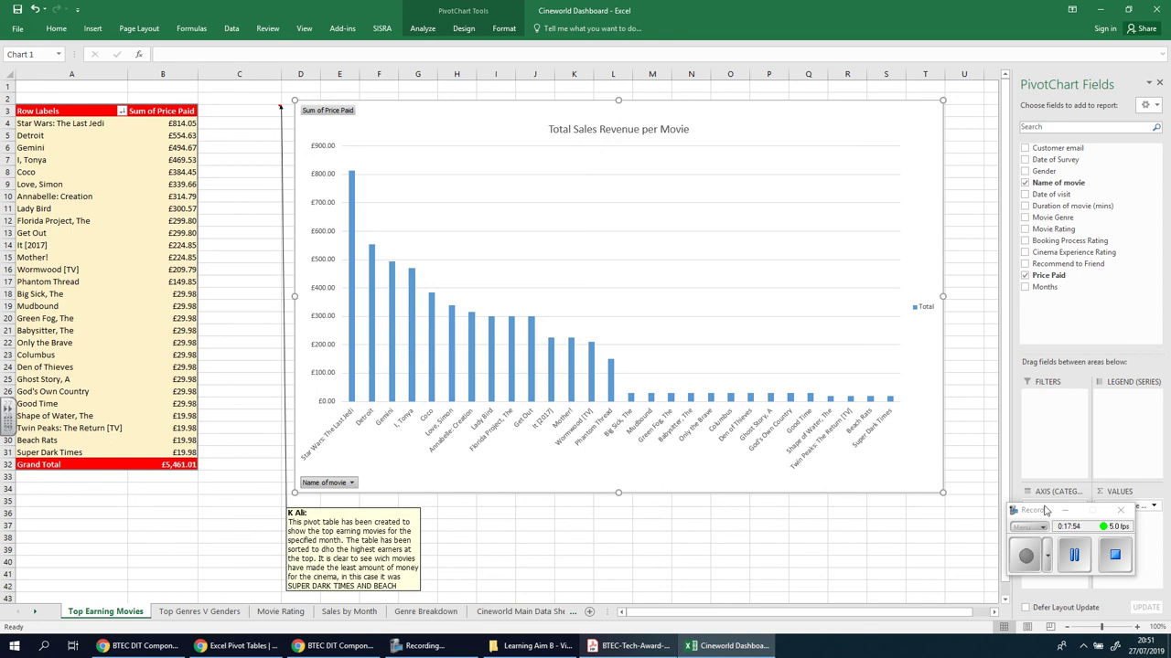
left_click(164, 618)
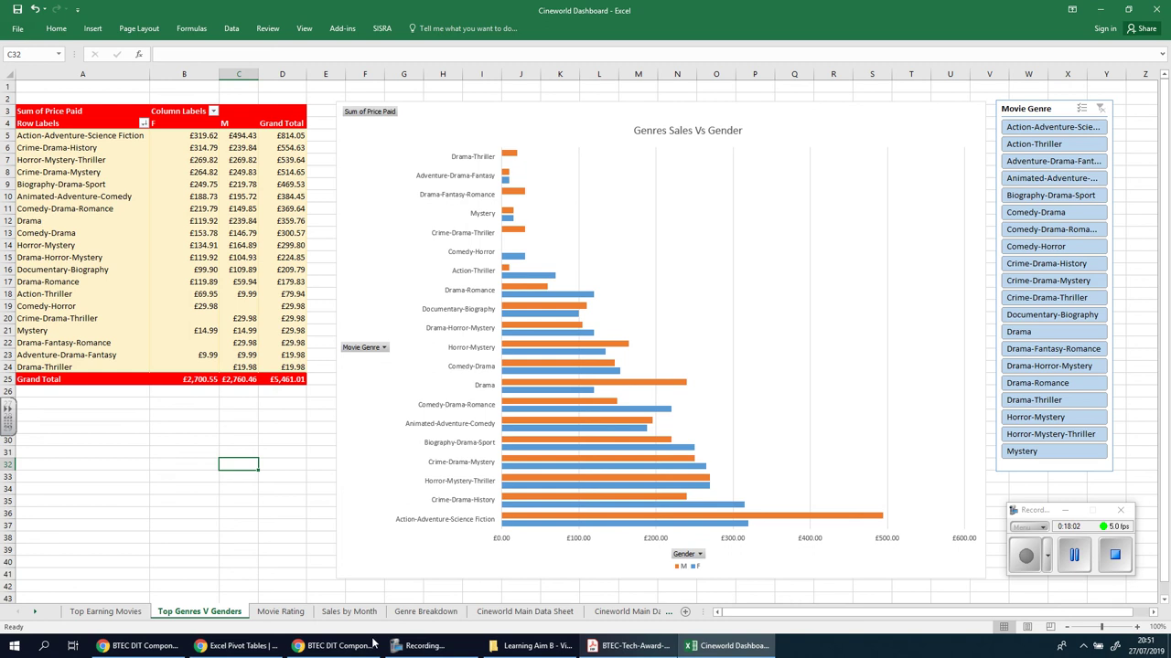
left_click(280, 612)
left_click(349, 611)
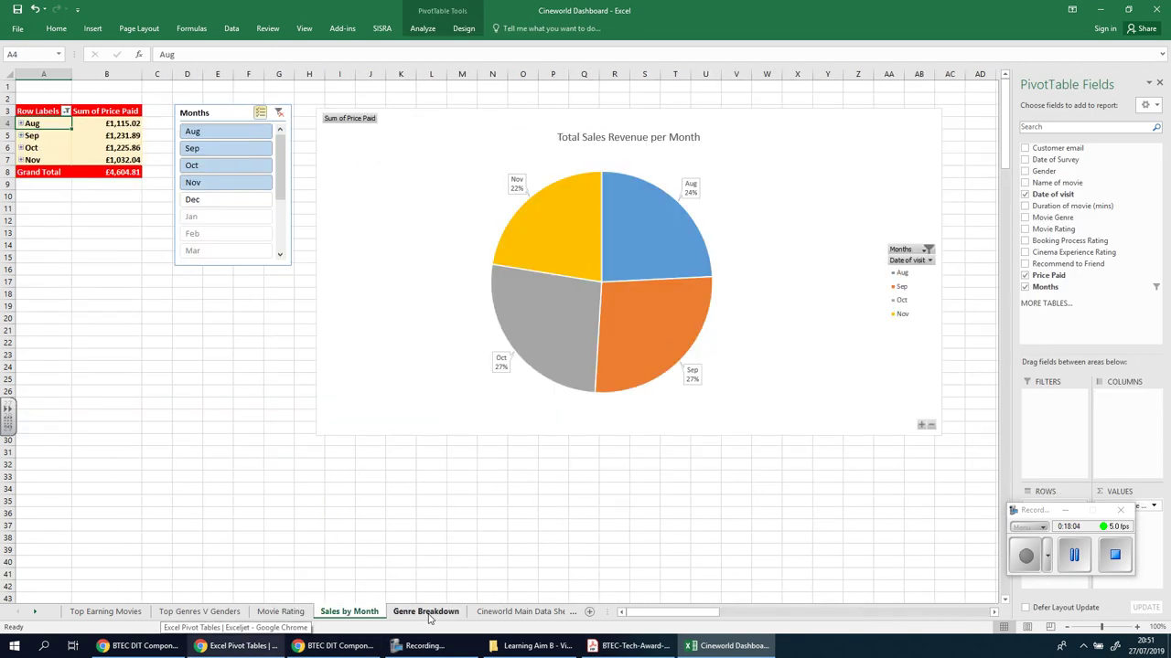
left_click(427, 613)
left_click(200, 612)
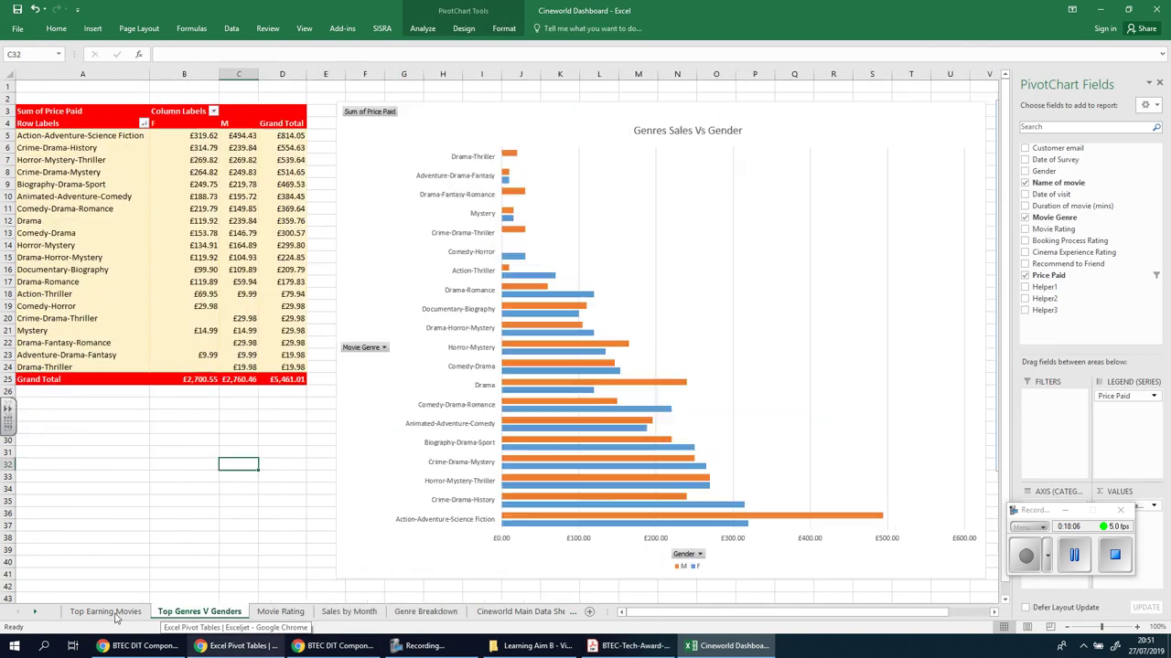
left_click(80, 614)
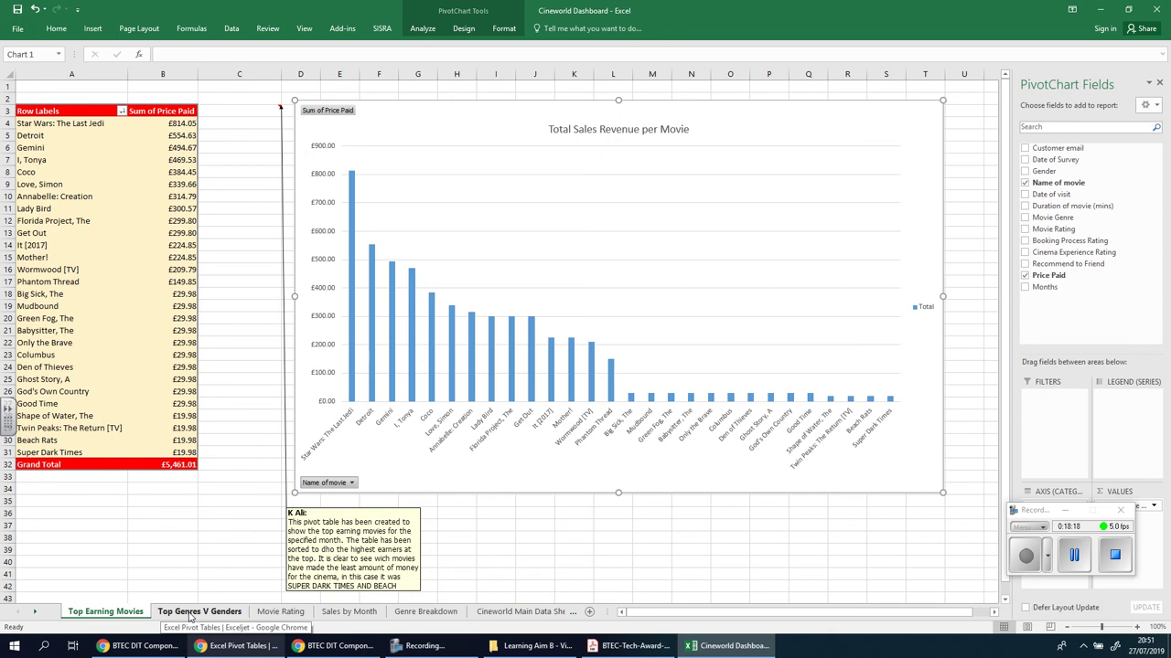
mouse_move(158, 250)
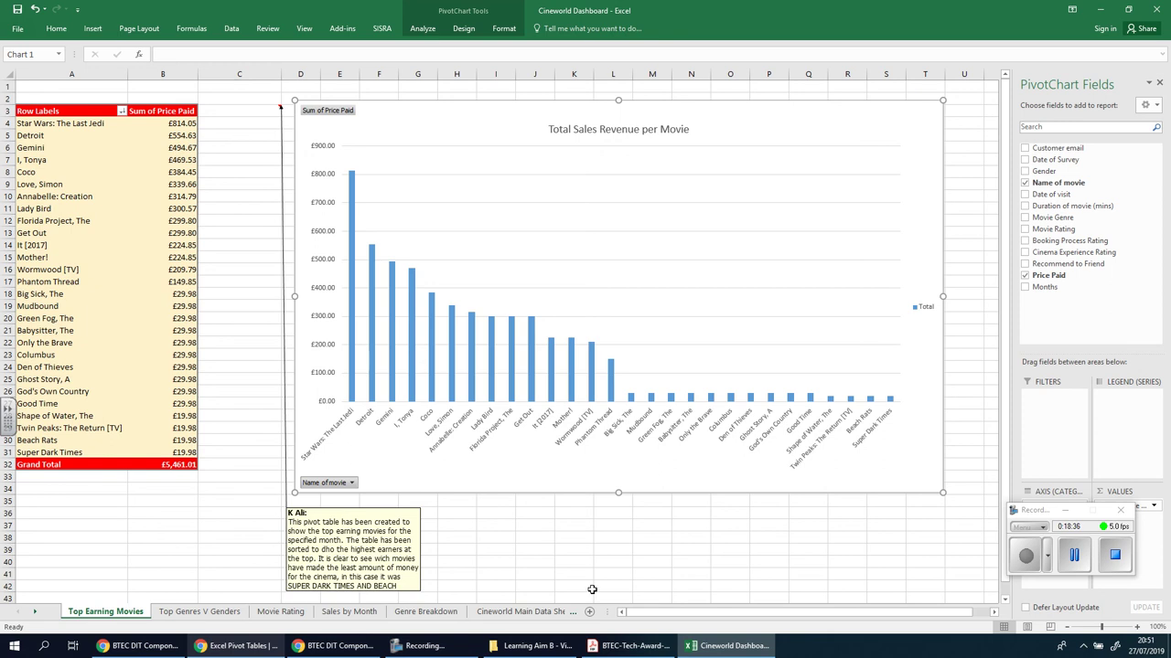
left_click(421, 646)
left_click(1125, 558)
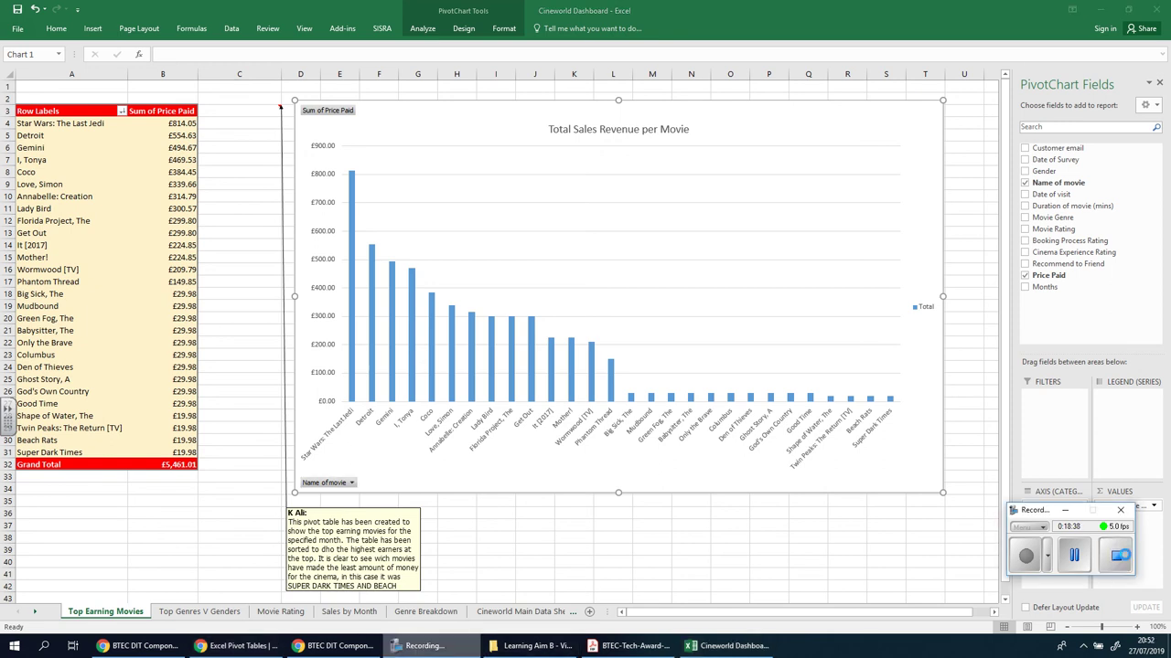